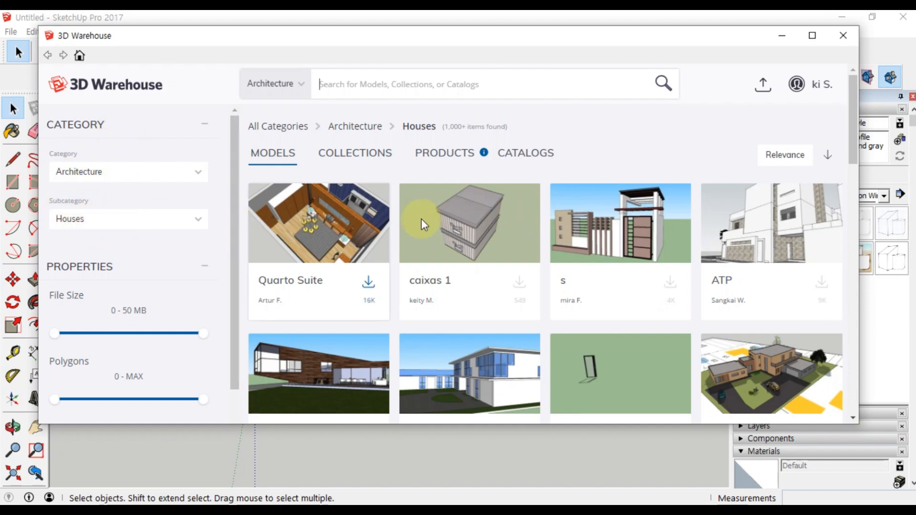
Browse the house models in 3D Warehouse and view the Caribbean Beach Residence details, then minimize the warehouse window.
{"action": "scroll", "coordinate": [525, 186], "scroll_direction": "down", "scroll_amount": 7}
{"action": "scroll", "coordinate": [527, 187], "scroll_direction": "down", "scroll_amount": 5}
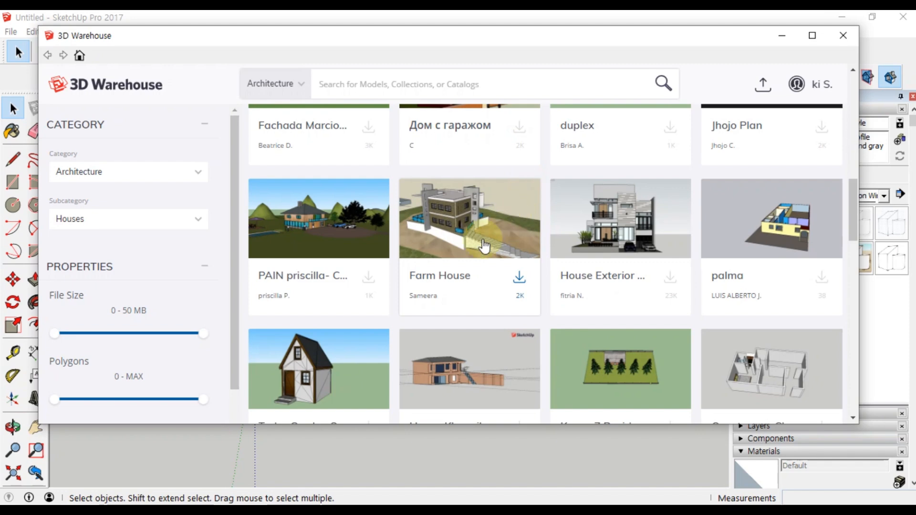
{"action": "scroll", "coordinate": [687, 205], "scroll_direction": "up", "scroll_amount": 6}
{"action": "scroll", "coordinate": [577, 228], "scroll_direction": "up", "scroll_amount": 5}
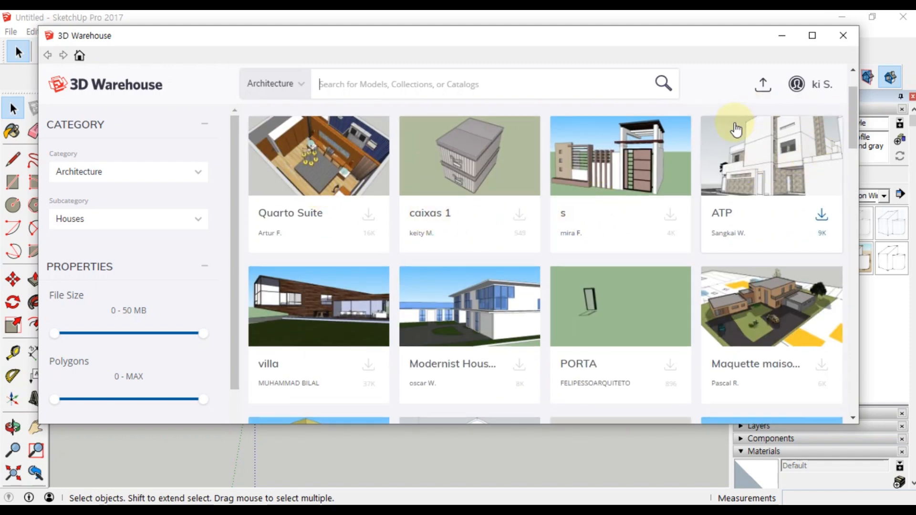
{"action": "scroll", "coordinate": [528, 219], "scroll_direction": "down", "scroll_amount": 5}
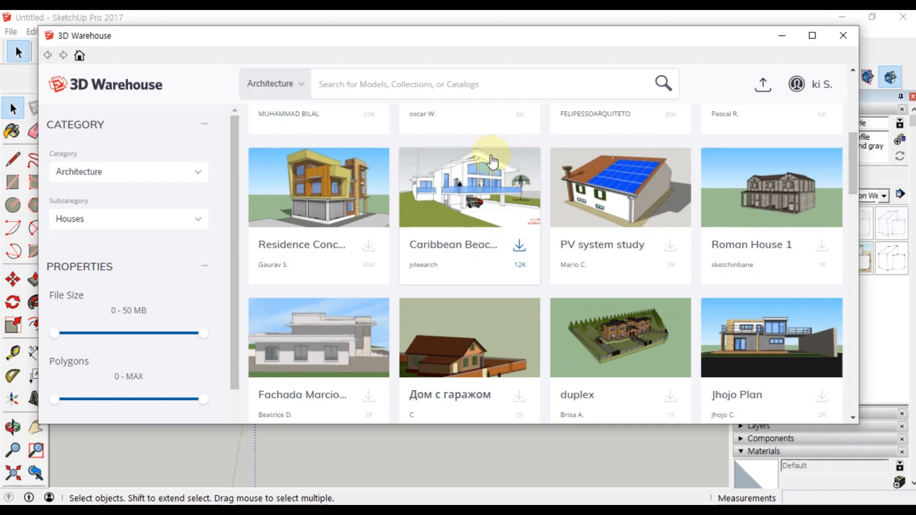
{"action": "left_click", "coordinate": [494, 218]}
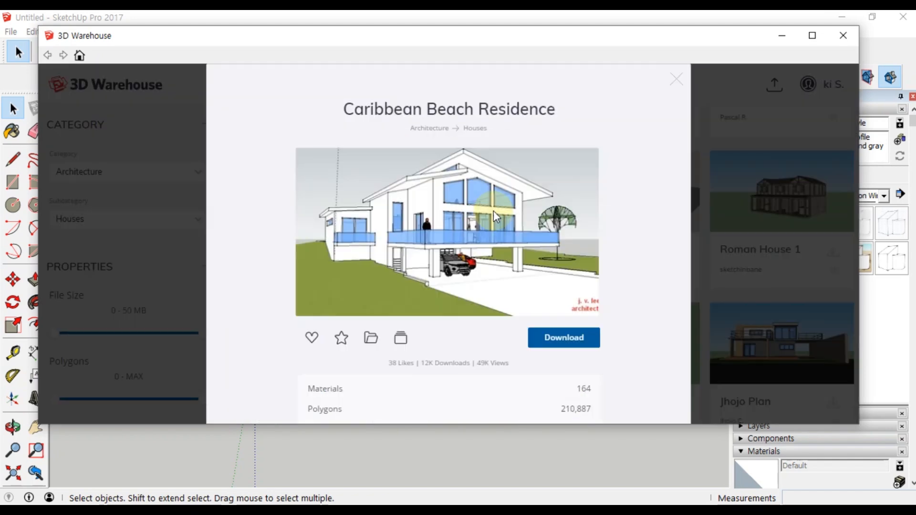
{"action": "left_click", "coordinate": [677, 80]}
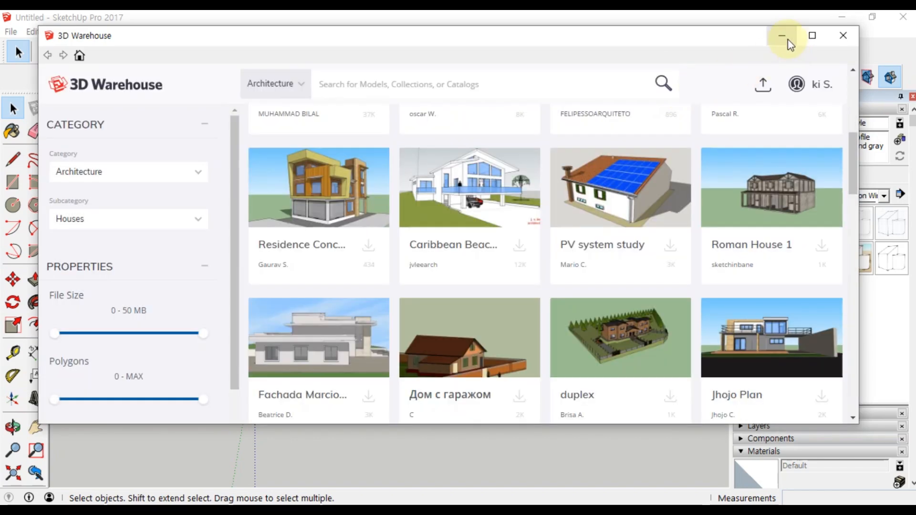
{"action": "left_click", "coordinate": [786, 42]}
Examine the imported beach house from the front, the sides, below and above.
{"action": "mouse_move", "coordinate": [475, 338]}
{"action": "middle_mouse_down"}
{"action": "mouse_move", "coordinate": [387, 312]}
{"action": "mouse_move", "coordinate": [392, 321]}
{"action": "mouse_move", "coordinate": [470, 302]}
{"action": "mouse_move", "coordinate": [359, 313]}
{"action": "mouse_move", "coordinate": [372, 325]}
{"action": "middle_mouse_up"}
{"action": "scroll", "coordinate": [373, 302], "scroll_direction": "up", "scroll_amount": 3}
{"action": "scroll", "coordinate": [384, 306], "scroll_direction": "up", "scroll_amount": 2}
{"action": "key", "text": "space"}
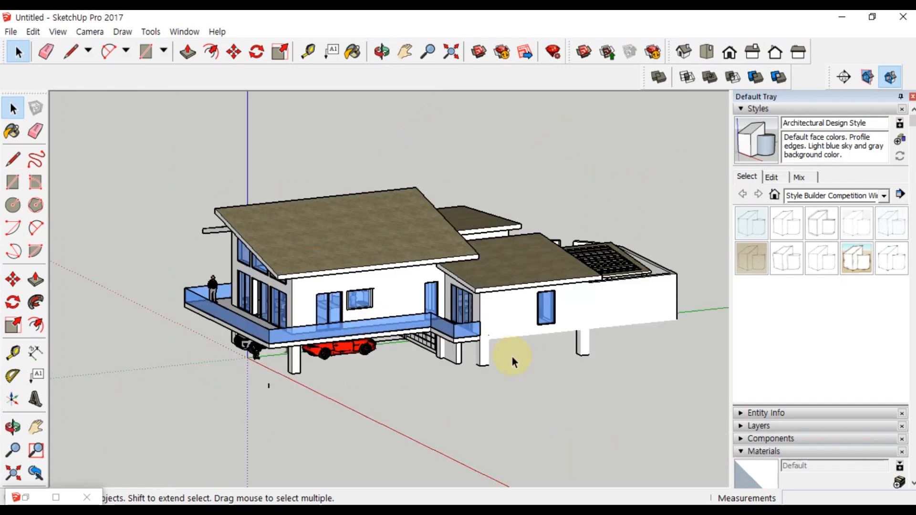
{"action": "middle_click_drag", "start_coordinate": [601, 333], "coordinate": [513, 264]}
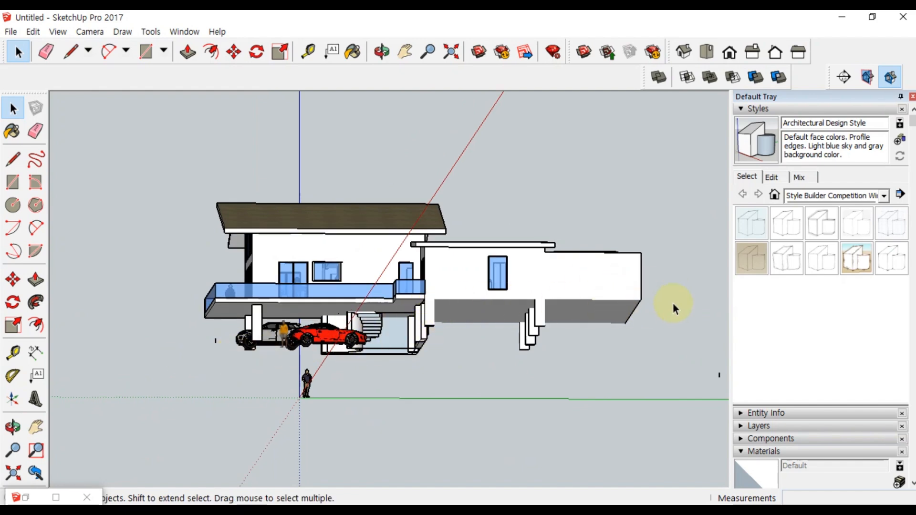
{"action": "middle_click_drag", "start_coordinate": [411, 334], "coordinate": [468, 325]}
{"action": "scroll", "coordinate": [468, 325], "scroll_direction": "down", "scroll_amount": 3}
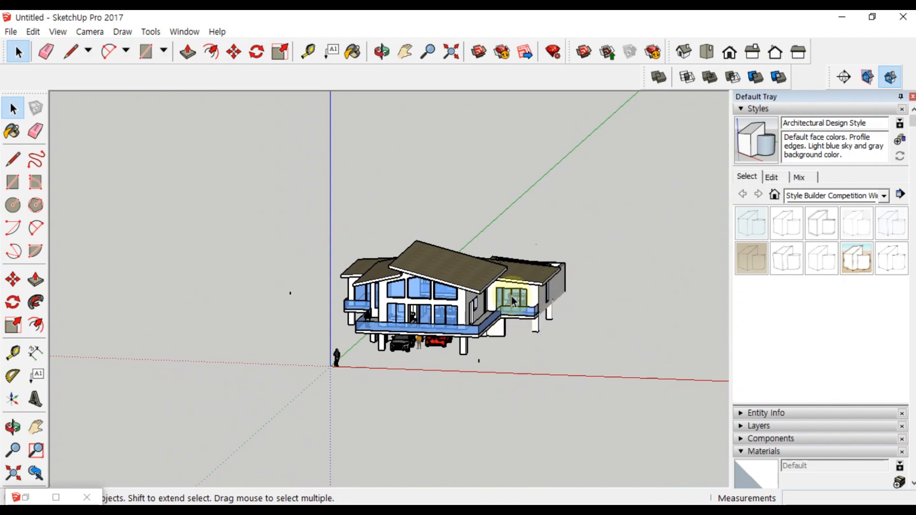
{"action": "middle_click_drag", "start_coordinate": [582, 285], "coordinate": [491, 409]}
{"action": "middle_click_drag", "start_coordinate": [527, 323], "coordinate": [451, 386]}
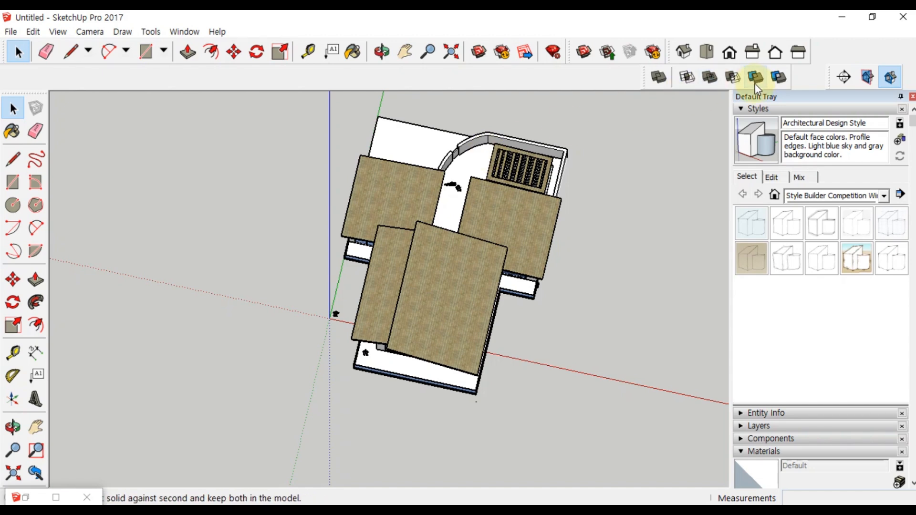
In the Top view, draw a rectangle about 19876 by 15551 mm on the ground beside the house.
{"action": "left_click", "coordinate": [708, 53]}
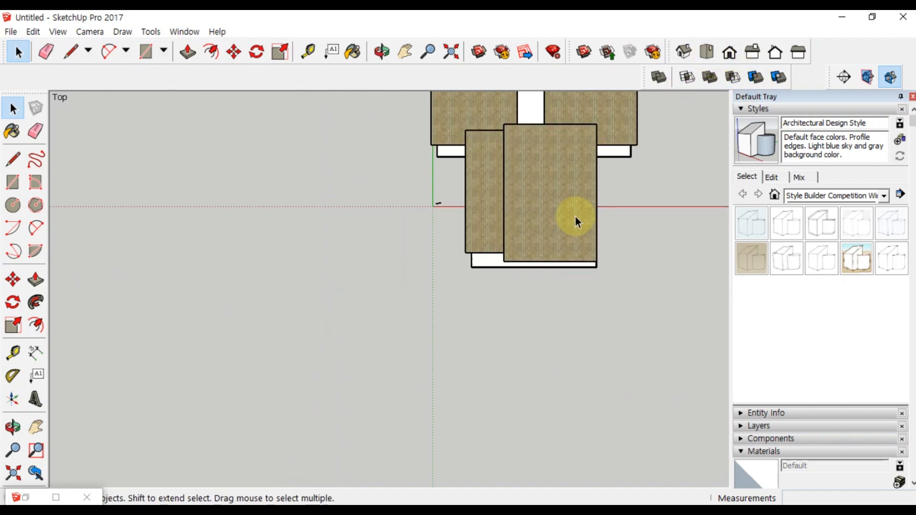
{"action": "middle_click_drag", "start_coordinate": [594, 192], "coordinate": [292, 321], "text": "shift"}
{"action": "key", "text": "space"}
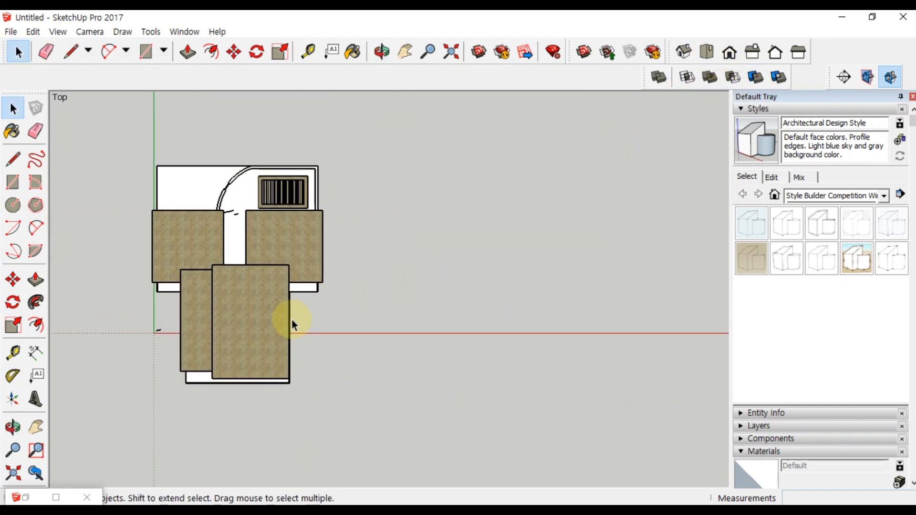
{"action": "key", "text": "r"}
{"action": "left_click", "coordinate": [387, 164]}
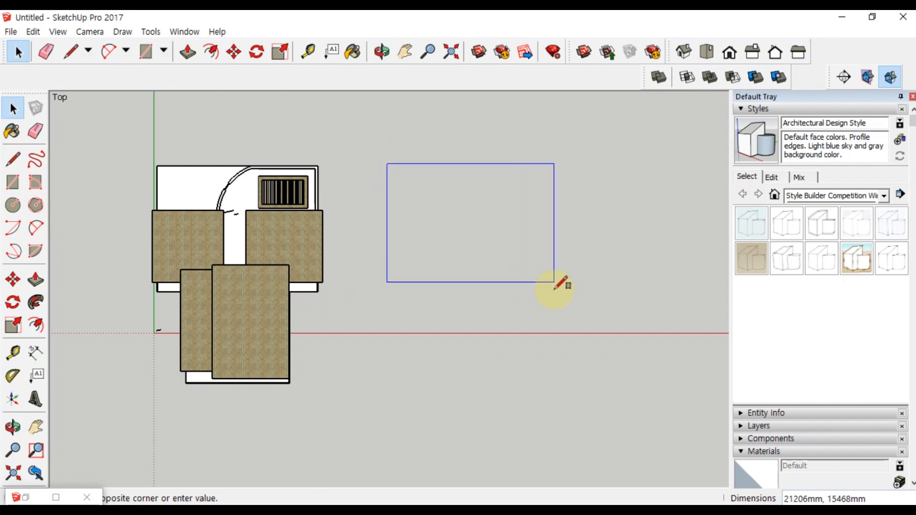
{"action": "left_click", "coordinate": [549, 289]}
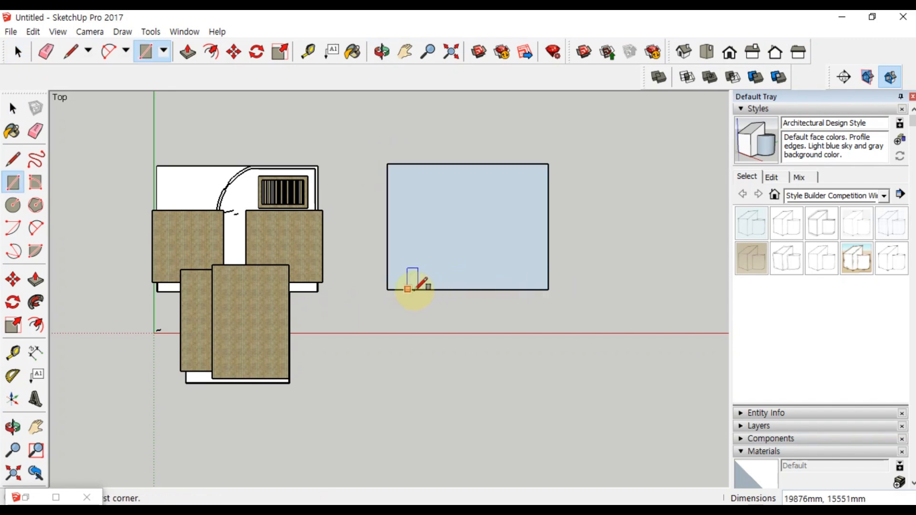
Add a rectangle of roughly 12142 by 10894 mm along the first one's lower edge and erase the shared edge.
{"action": "left_click", "coordinate": [414, 289]}
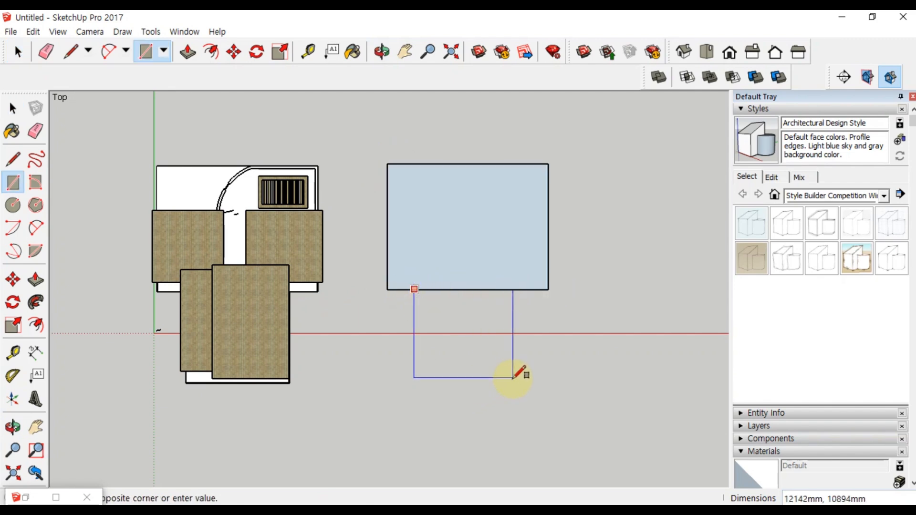
{"action": "left_click", "coordinate": [513, 378]}
{"action": "key", "text": "space"}
{"action": "left_click", "coordinate": [485, 252]}
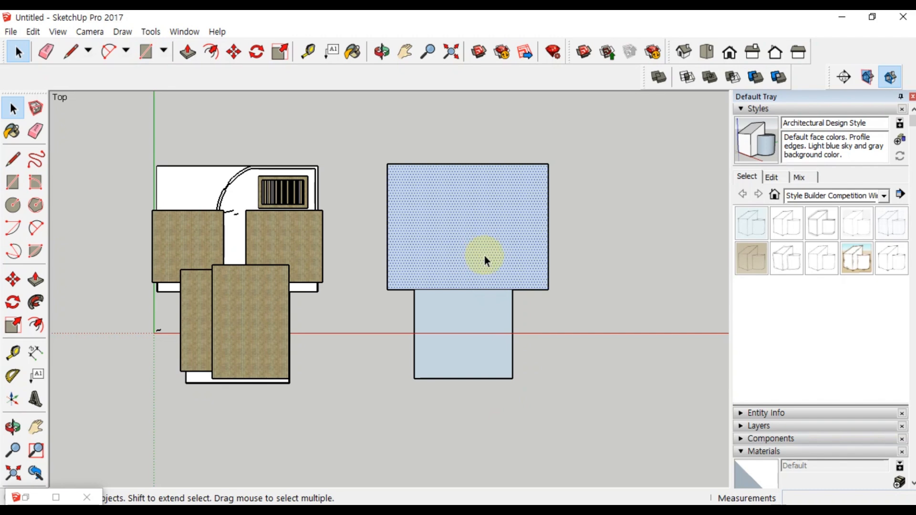
{"action": "key", "text": "e"}
{"action": "left_click", "coordinate": [465, 289]}
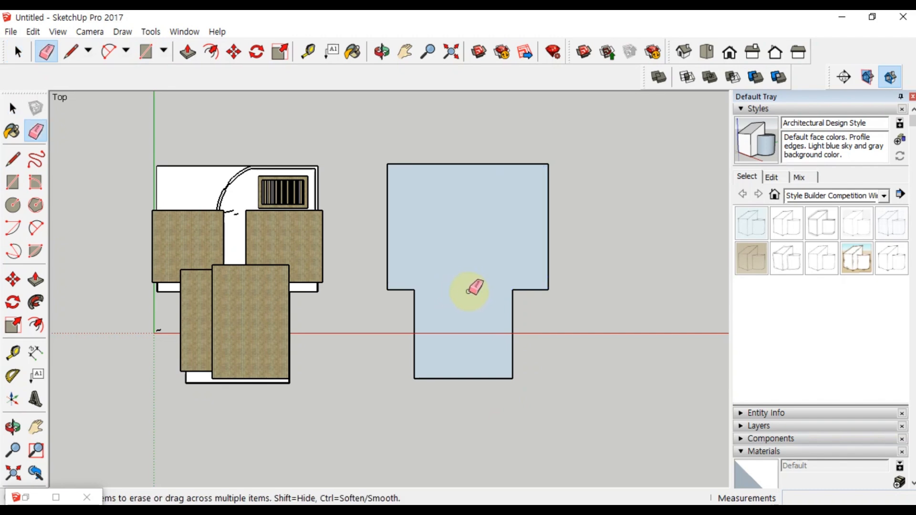
Push/Pull the merged T-shaped footprint up 200 mm and make the floor slab a group.
{"action": "key", "text": "p"}
{"action": "middle_click_drag", "start_coordinate": [425, 190], "coordinate": [480, 286]}
{"action": "left_click", "coordinate": [481, 287]}
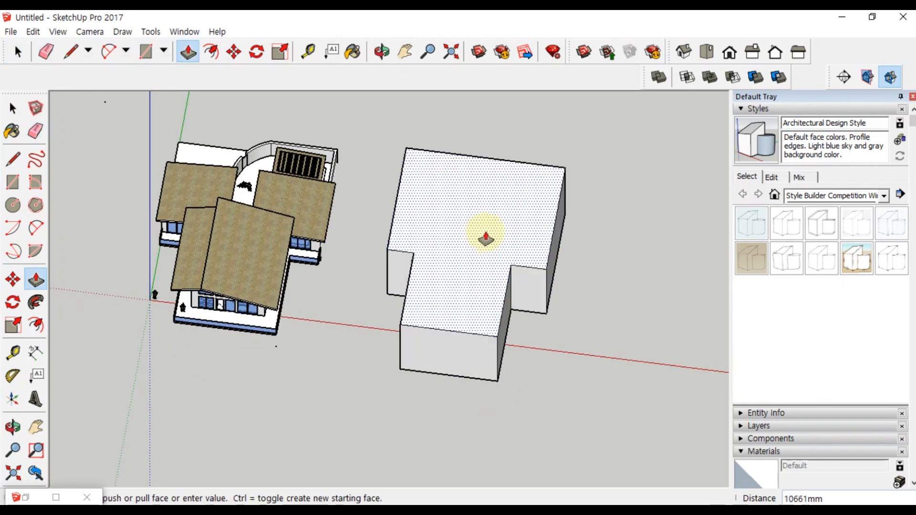
{"action": "type", "text": "200"}
{"action": "key", "text": "Return"}
{"action": "key", "text": "space"}
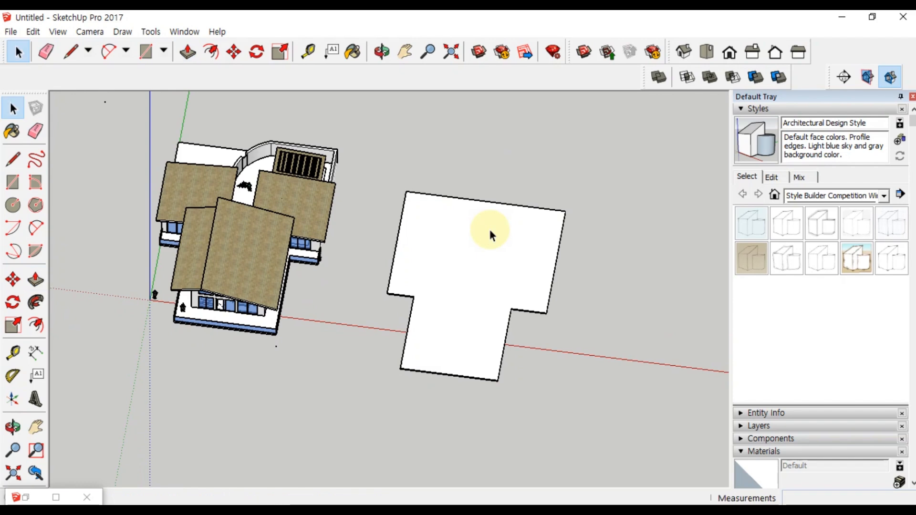
{"action": "right_click", "coordinate": [490, 229]}
{"action": "left_click", "coordinate": [544, 347]}
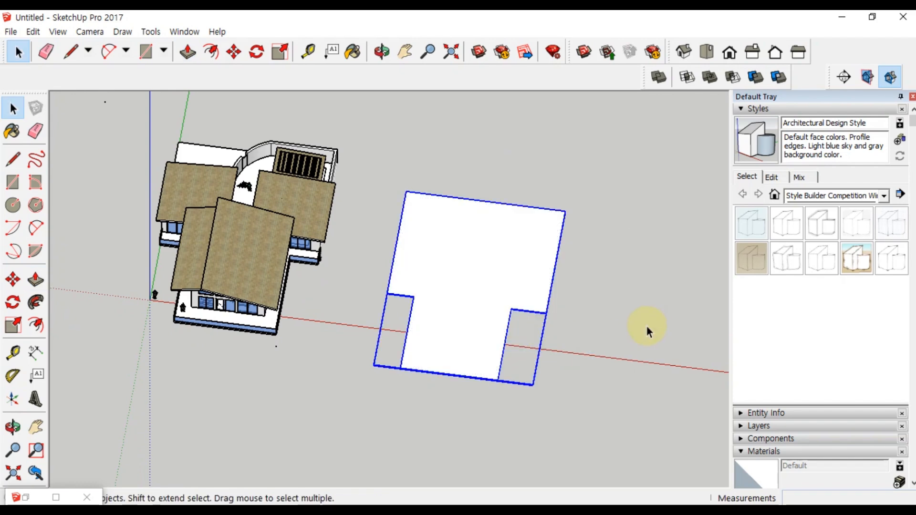
{"action": "left_click", "coordinate": [574, 302]}
Examine the reference house's roofs and wall volumes from the front, back and sides.
{"action": "middle_click_drag", "start_coordinate": [608, 410], "coordinate": [339, 231]}
{"action": "scroll", "coordinate": [339, 231], "scroll_direction": "up", "scroll_amount": 5}
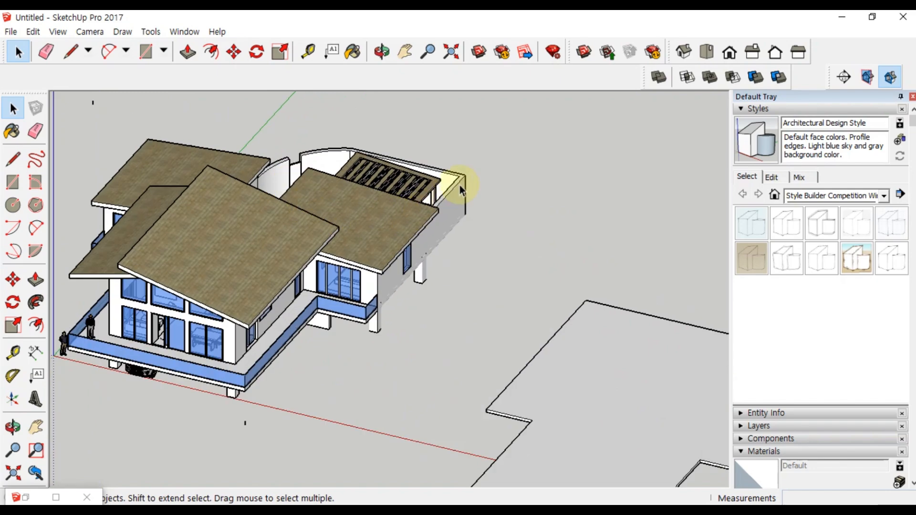
{"action": "middle_click_drag", "start_coordinate": [327, 274], "coordinate": [470, 400]}
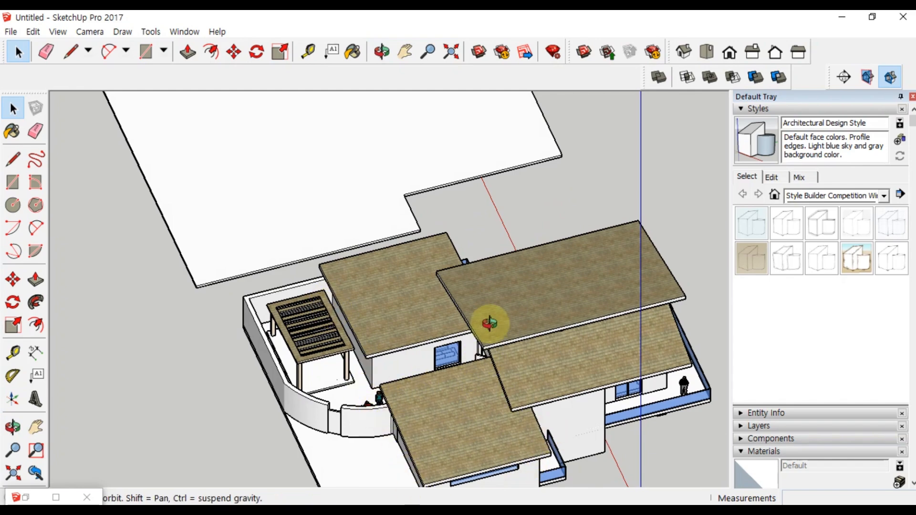
{"action": "middle_click_drag", "start_coordinate": [487, 321], "coordinate": [292, 303]}
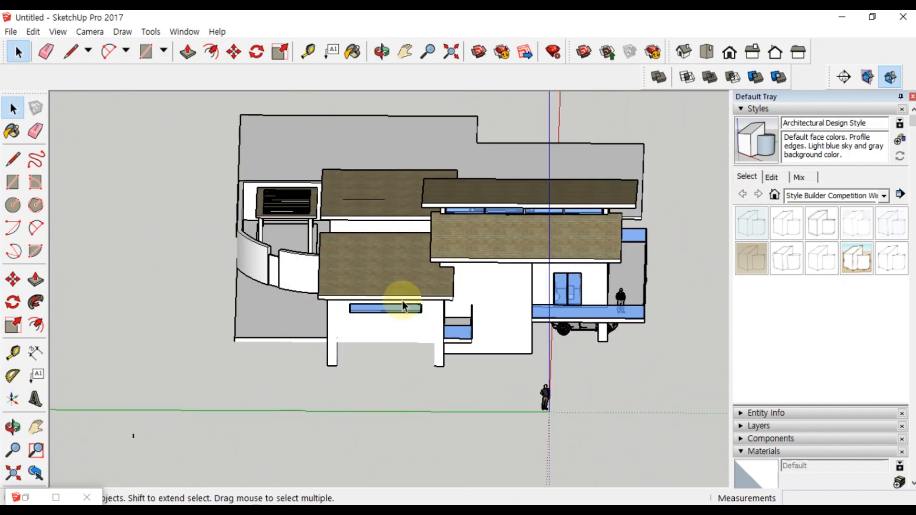
{"action": "middle_click_drag", "start_coordinate": [514, 328], "coordinate": [124, 301]}
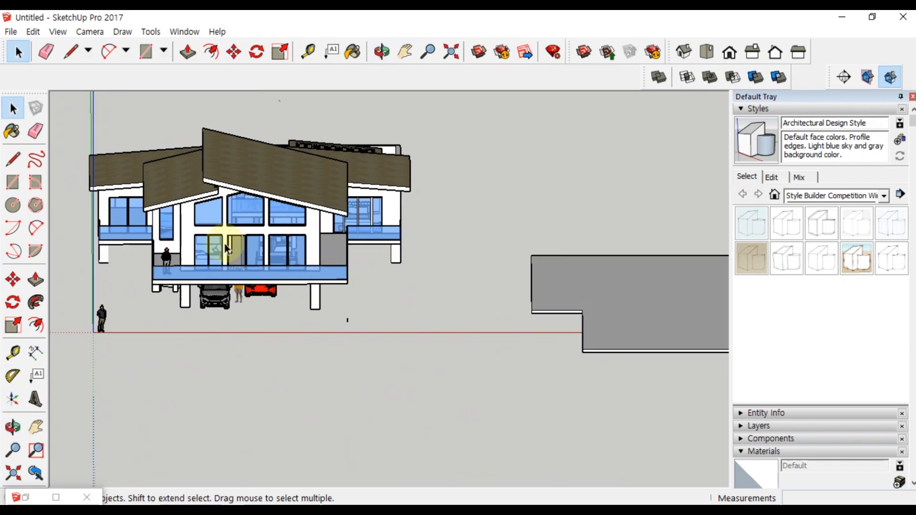
{"action": "middle_click_drag", "start_coordinate": [224, 205], "coordinate": [568, 282]}
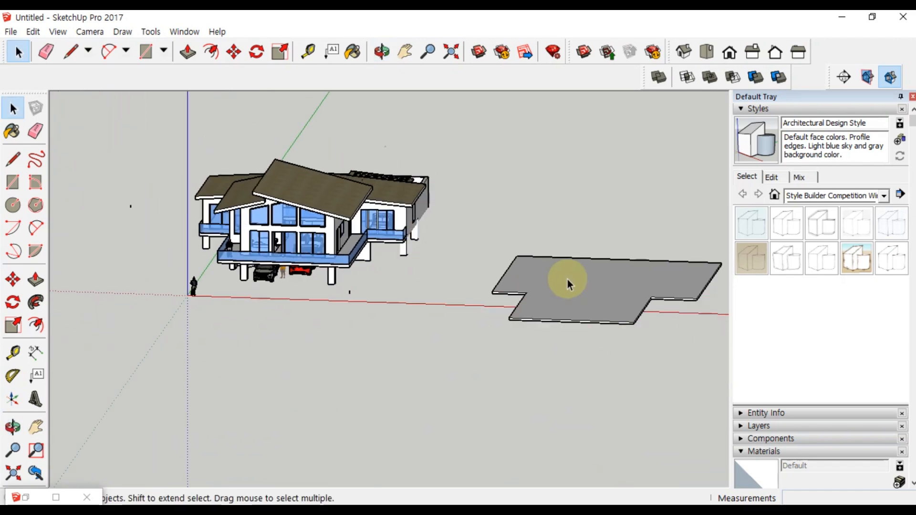
In the Top view, draw a rectangle about 8328 by 7685 mm starting on the slab's left edge.
{"action": "left_click", "coordinate": [715, 55]}
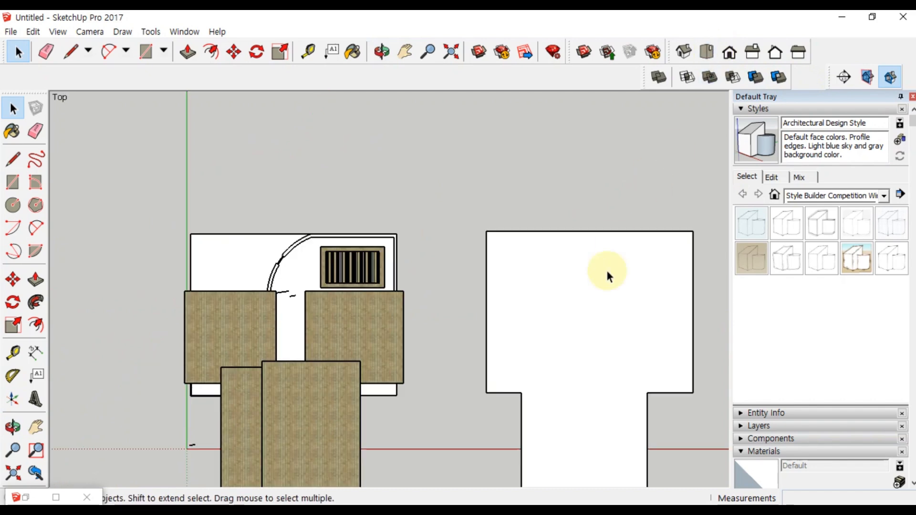
{"action": "middle_click_drag", "start_coordinate": [530, 394], "coordinate": [452, 325], "text": "shift"}
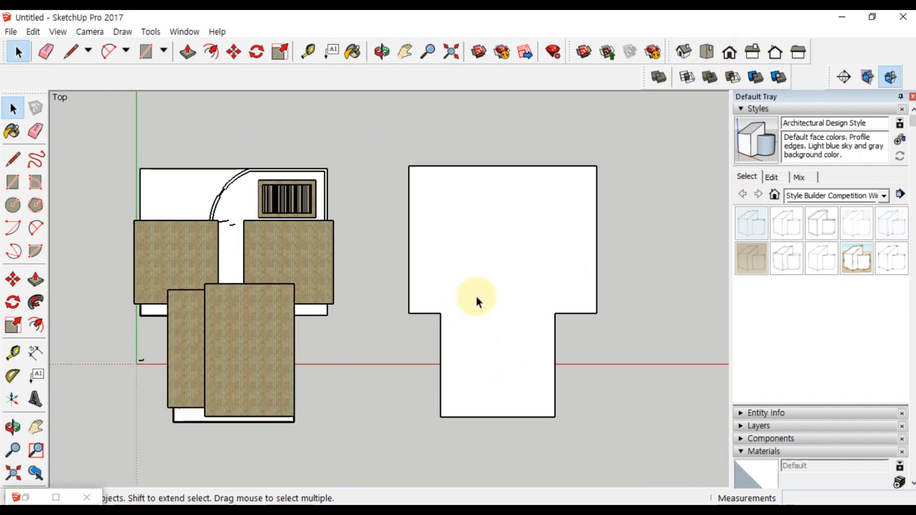
{"action": "key", "text": "r"}
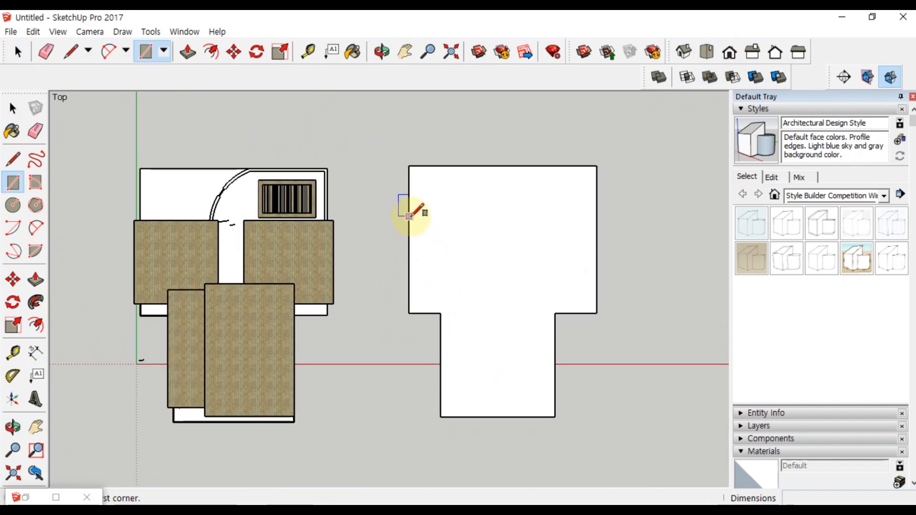
{"action": "left_click", "coordinate": [409, 216]}
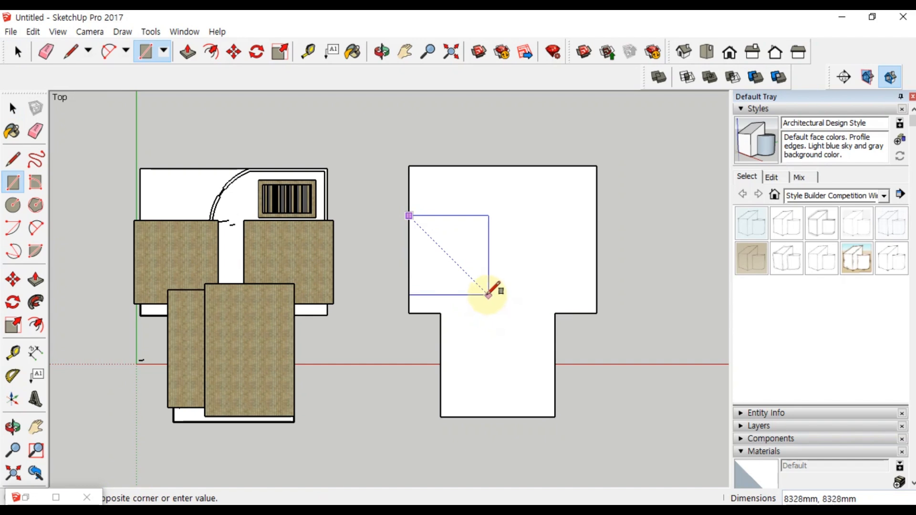
{"action": "left_click", "coordinate": [481, 293]}
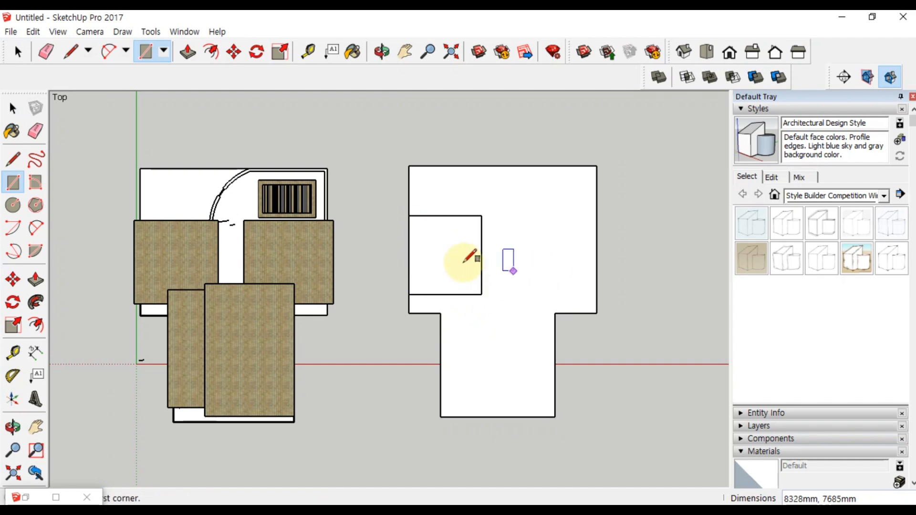
{"action": "key", "text": "space"}
{"action": "left_click", "coordinate": [447, 264]}
{"action": "key", "text": "p"}
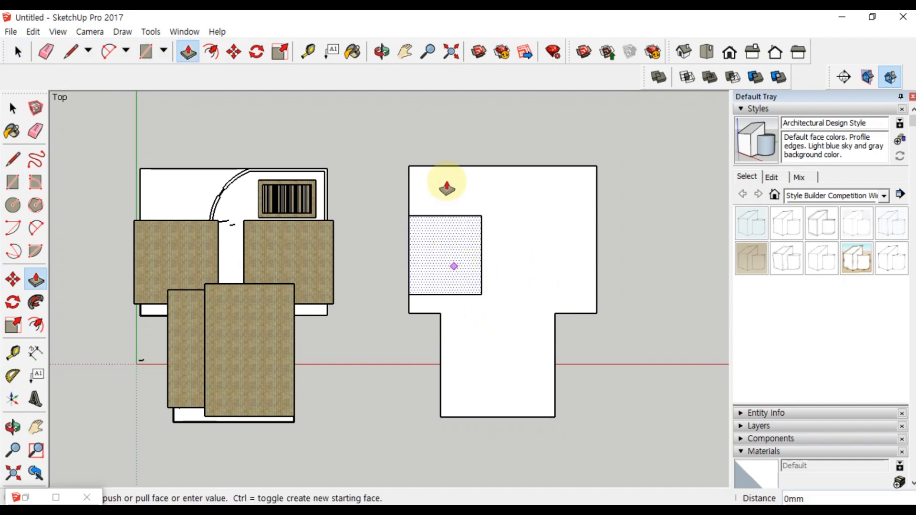
{"action": "key", "text": "space"}
{"action": "key", "text": "r"}
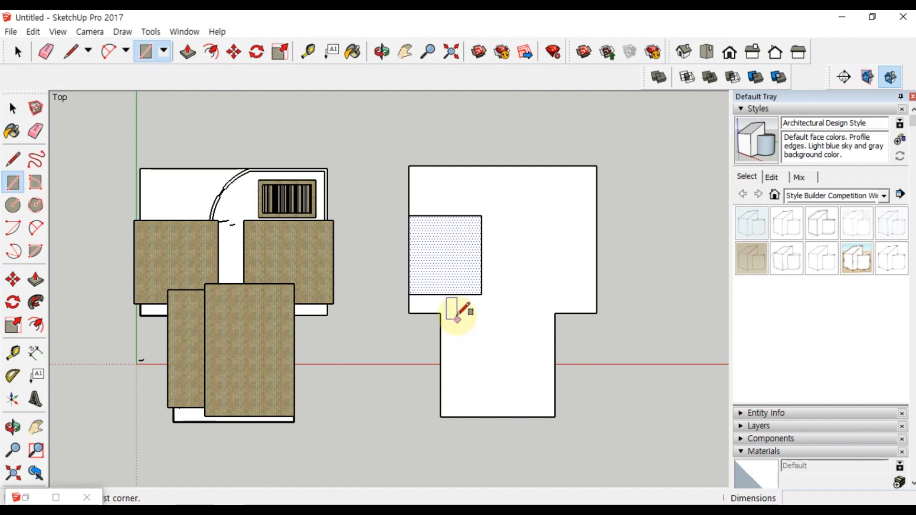
{"action": "left_click", "coordinate": [445, 295]}
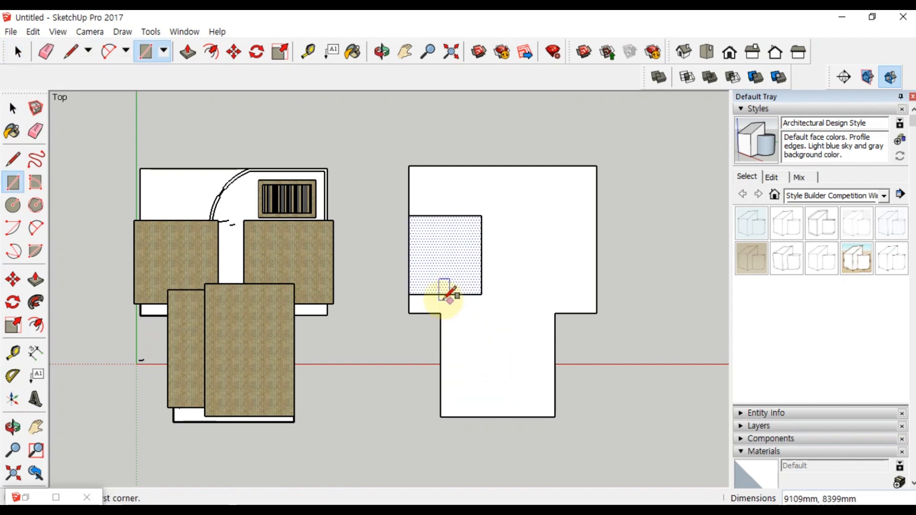
In the Top view, draw a rectangle about 4359 by 1965 mm from the slab's left inner corner to the first rectangle's nearest corner.
{"action": "middle_click_drag", "start_coordinate": [188, 369], "coordinate": [431, 169]}
{"action": "middle_click_drag", "start_coordinate": [354, 204], "coordinate": [224, 295]}
{"action": "left_click", "coordinate": [707, 52]}
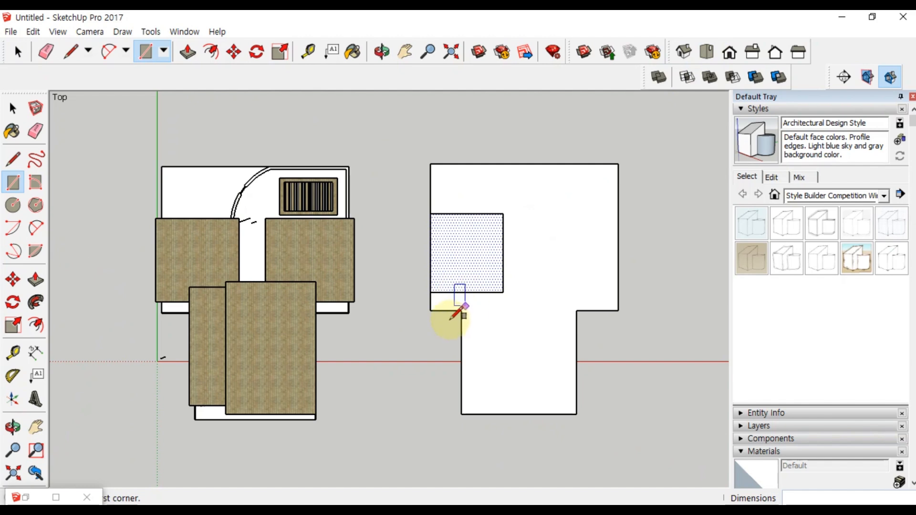
{"action": "scroll", "coordinate": [461, 310], "scroll_direction": "up", "scroll_amount": 2}
{"action": "left_click", "coordinate": [466, 308]}
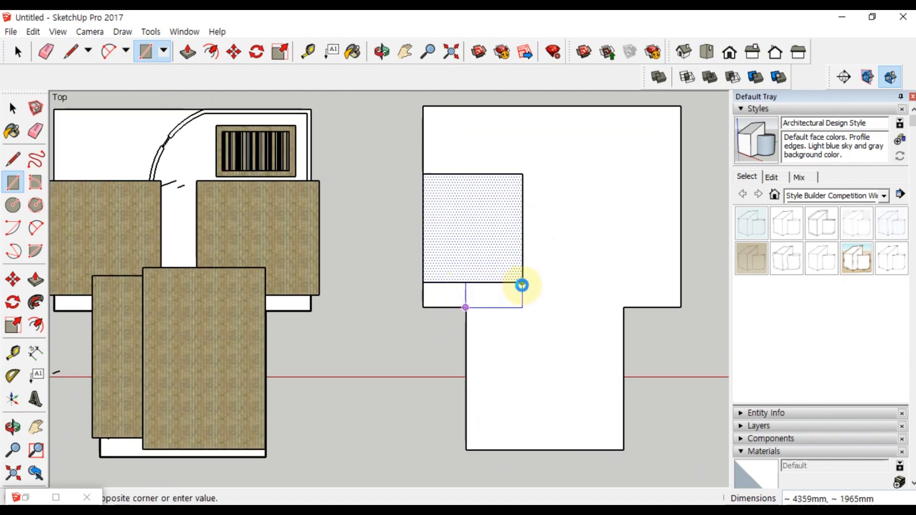
{"action": "left_click", "coordinate": [523, 282]}
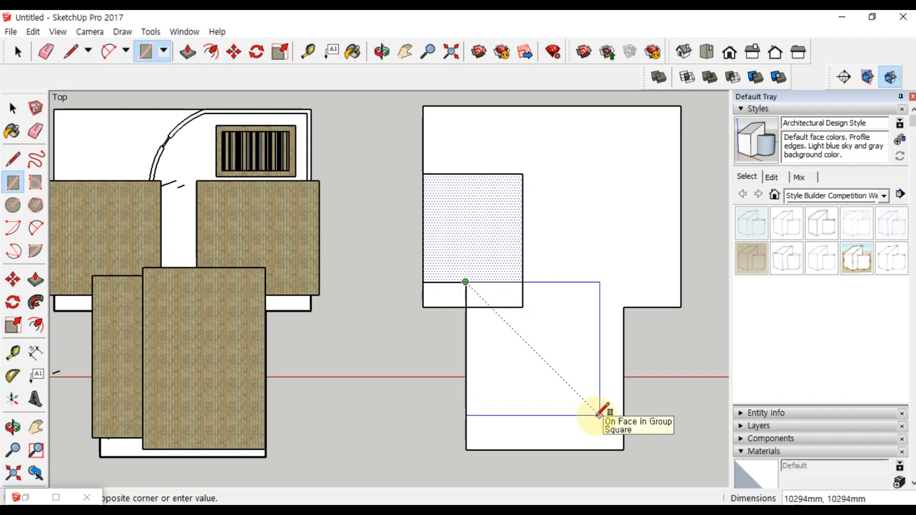
Complete a square of about 10450 mm at the small rectangle's corner and draw lines marking off a notch at its front-left corner.
{"action": "left_click", "coordinate": [601, 418]}
{"action": "left_click", "coordinate": [13, 158]}
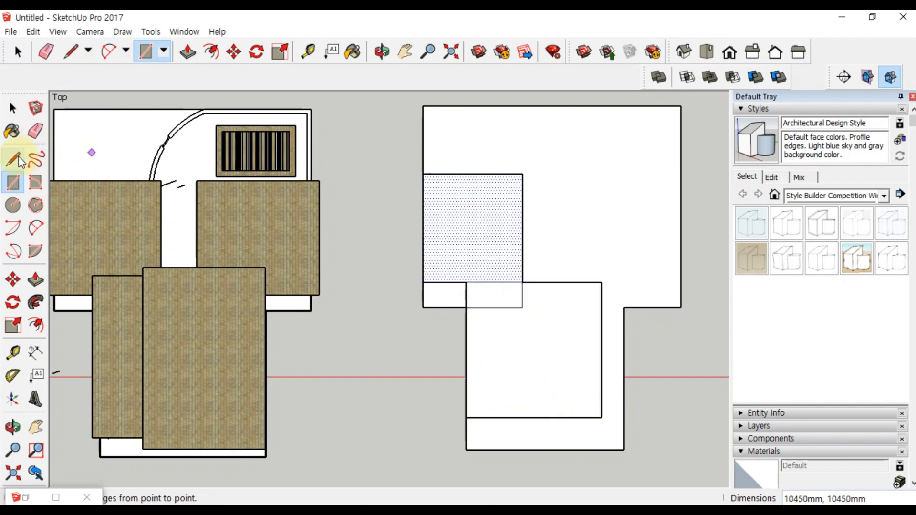
{"action": "left_click", "coordinate": [466, 363]}
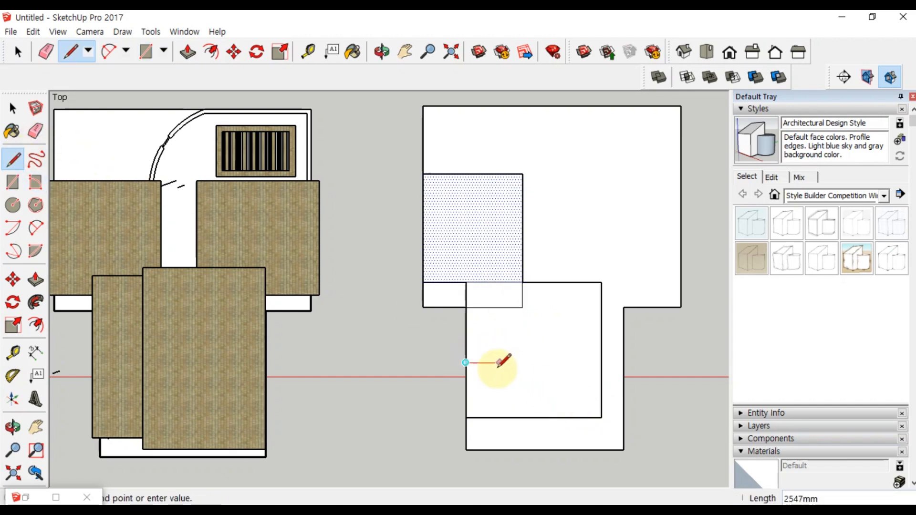
{"action": "left_click", "coordinate": [495, 362]}
{"action": "left_click", "coordinate": [494, 417]}
{"action": "key", "text": "space"}
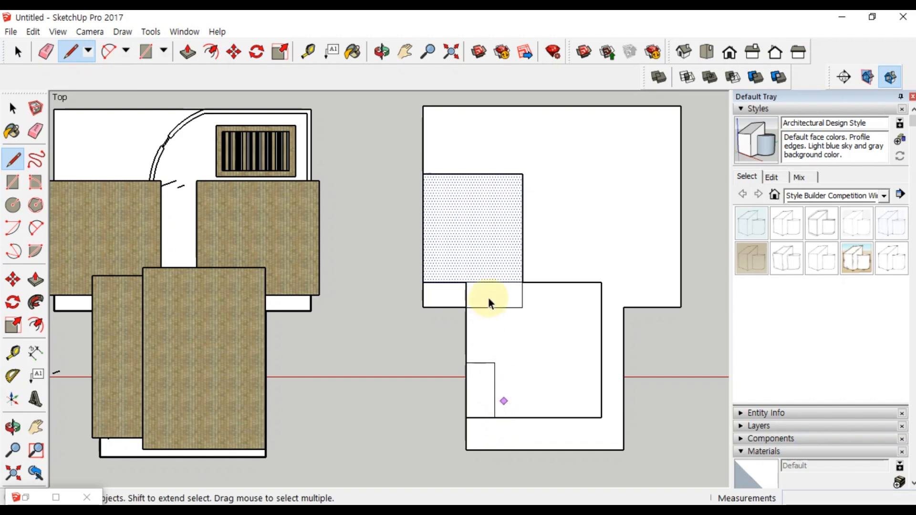
Push/Pull the rectangle on the slab's left edge upward into a low block.
{"action": "double_click", "coordinate": [498, 256]}
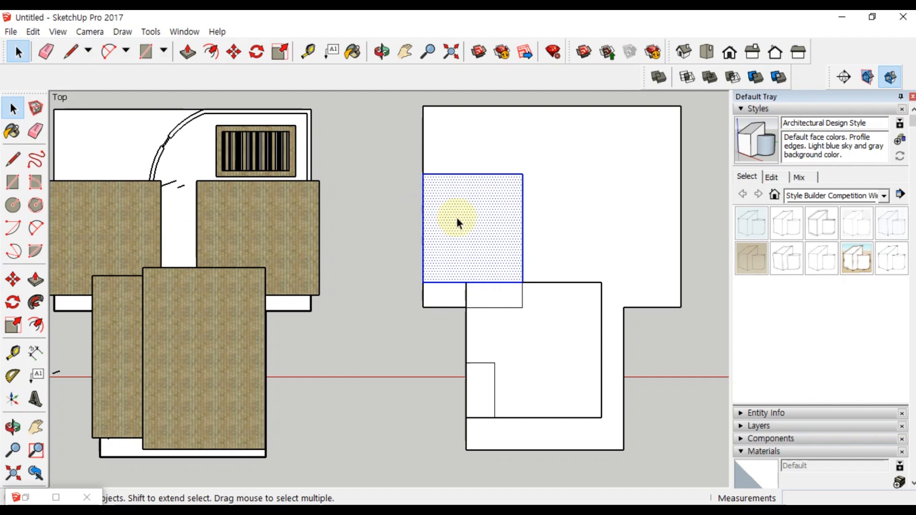
{"action": "right_click", "coordinate": [489, 265]}
{"action": "left_click", "coordinate": [491, 225]}
{"action": "middle_click_drag", "start_coordinate": [491, 225], "coordinate": [335, 101]}
{"action": "key", "text": "p"}
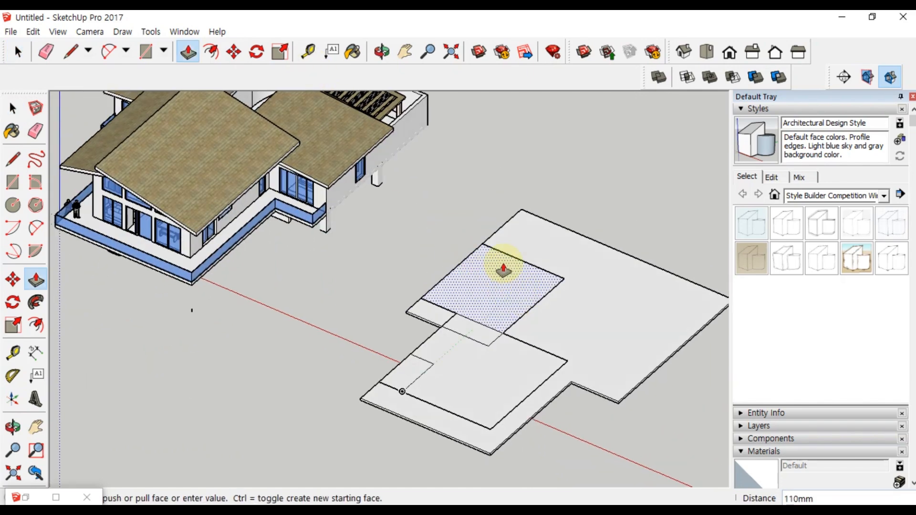
{"action": "left_click", "coordinate": [497, 262]}
{"action": "left_click", "coordinate": [497, 289]}
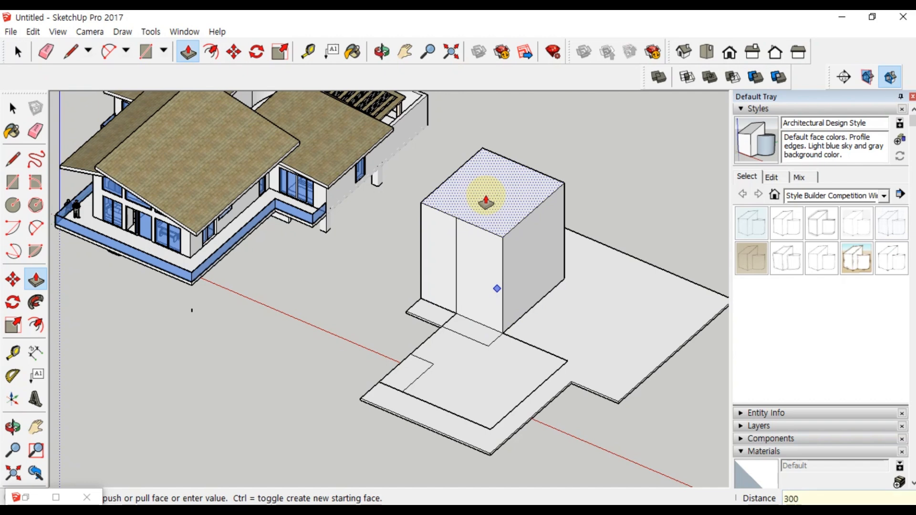
{"action": "key", "text": "Return"}
Select the block with its connected square outline and make them a group.
{"action": "middle_click_drag", "start_coordinate": [496, 205], "coordinate": [496, 288]}
{"action": "key", "text": "space"}
{"action": "triple_click", "coordinate": [495, 286]}
{"action": "right_click", "coordinate": [493, 285]}
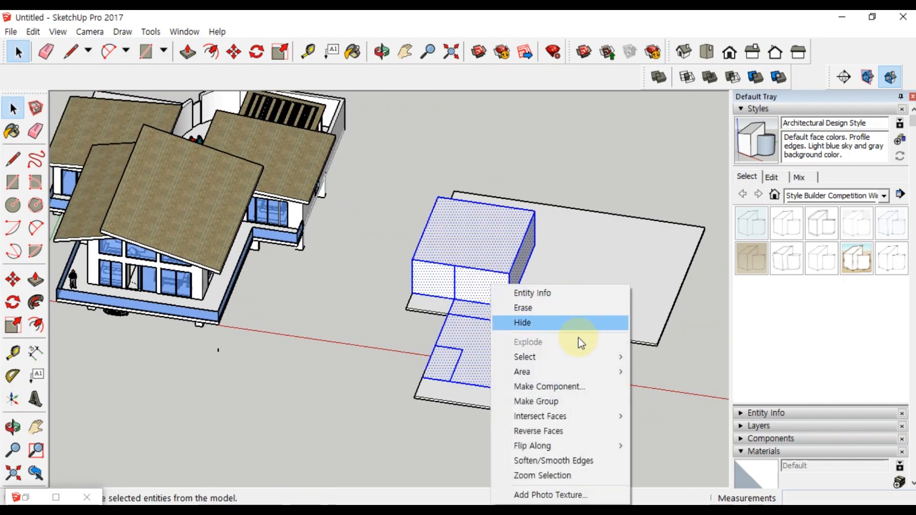
{"action": "left_click", "coordinate": [557, 402]}
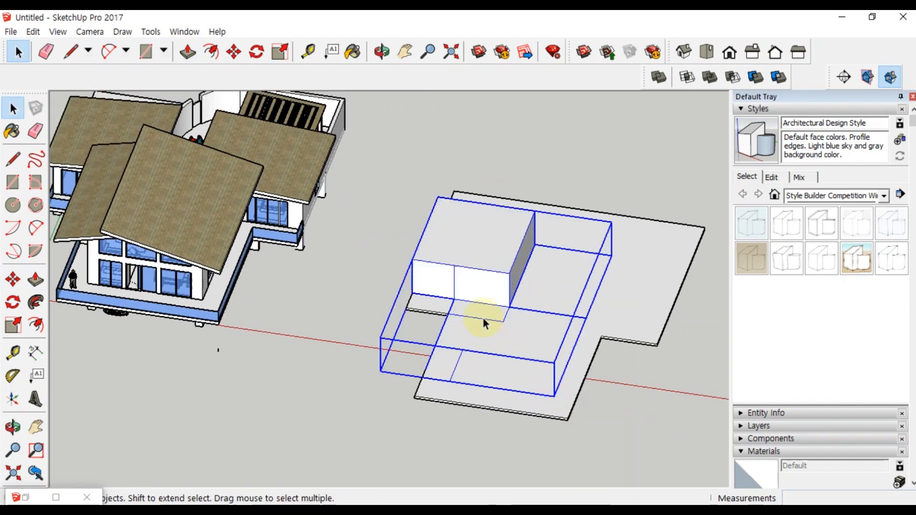
In the Top view, trace the notched square's outline with lines from the block's front edge to form a separate face.
{"action": "left_click", "coordinate": [705, 52]}
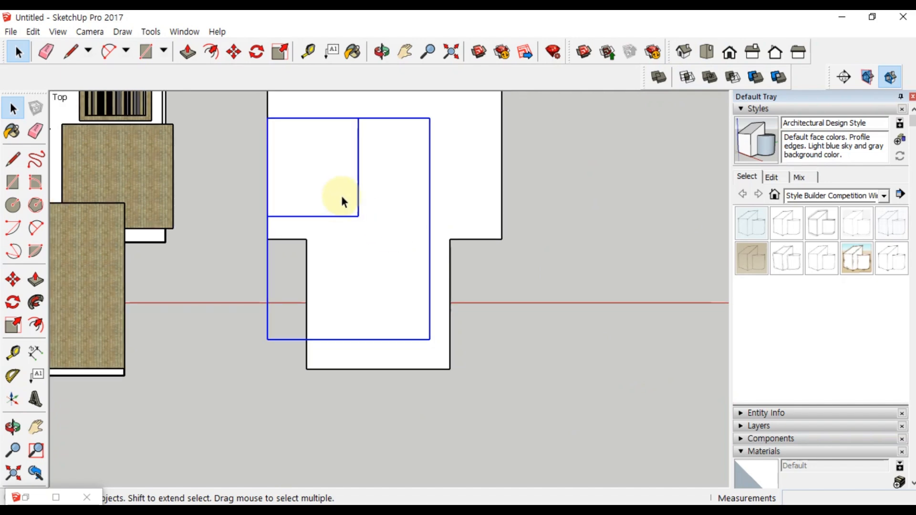
{"action": "scroll", "coordinate": [340, 194], "scroll_direction": "down", "scroll_amount": 1}
{"action": "key", "text": "l"}
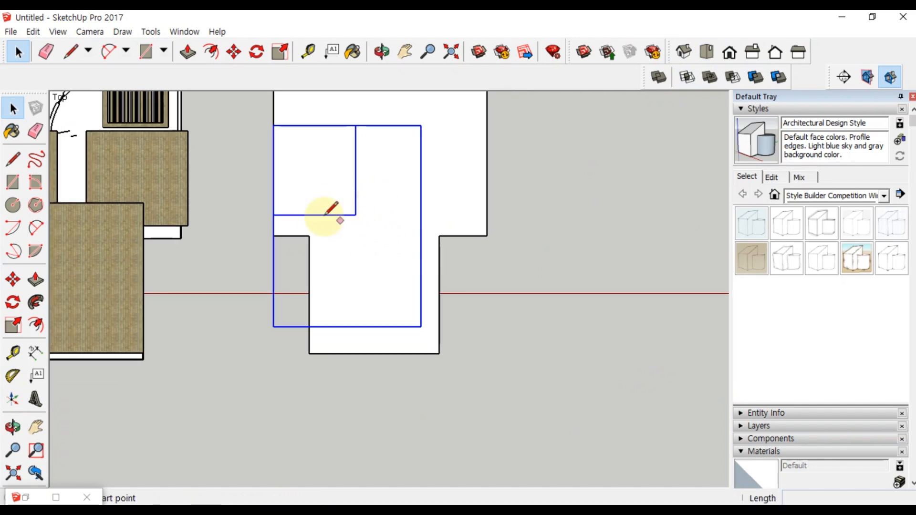
{"action": "left_click", "coordinate": [705, 54]}
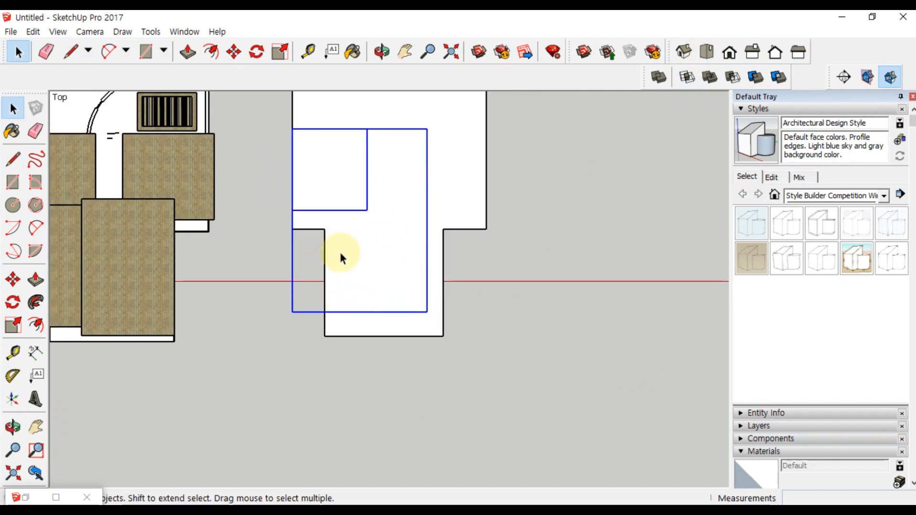
{"action": "key", "text": "l"}
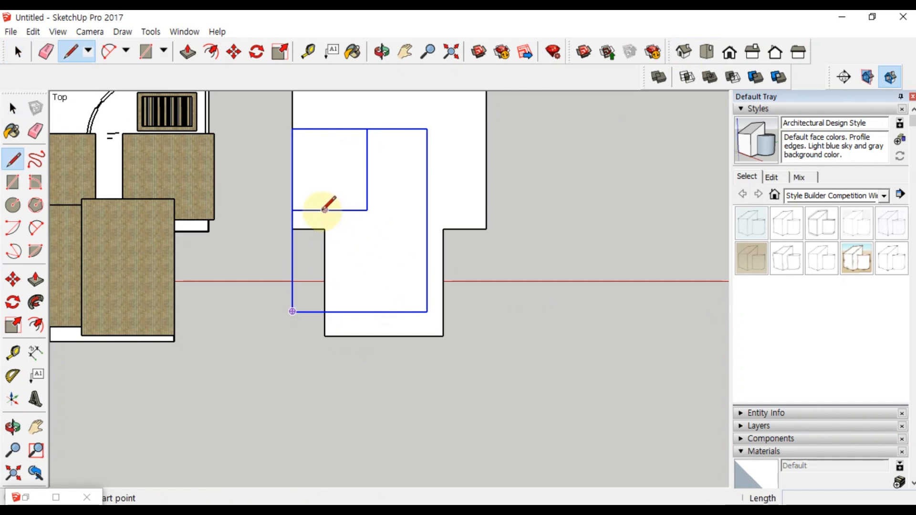
{"action": "left_click", "coordinate": [325, 210]}
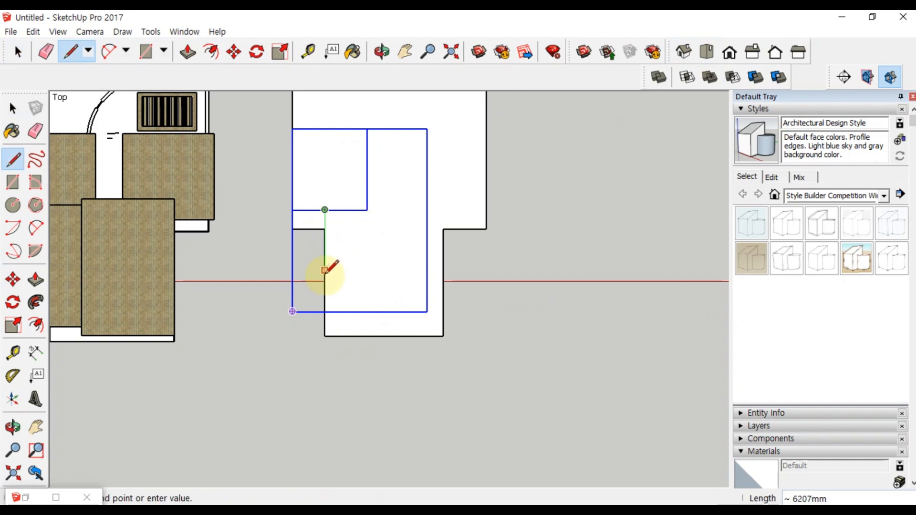
{"action": "left_click", "coordinate": [325, 270]}
{"action": "left_click", "coordinate": [350, 270]}
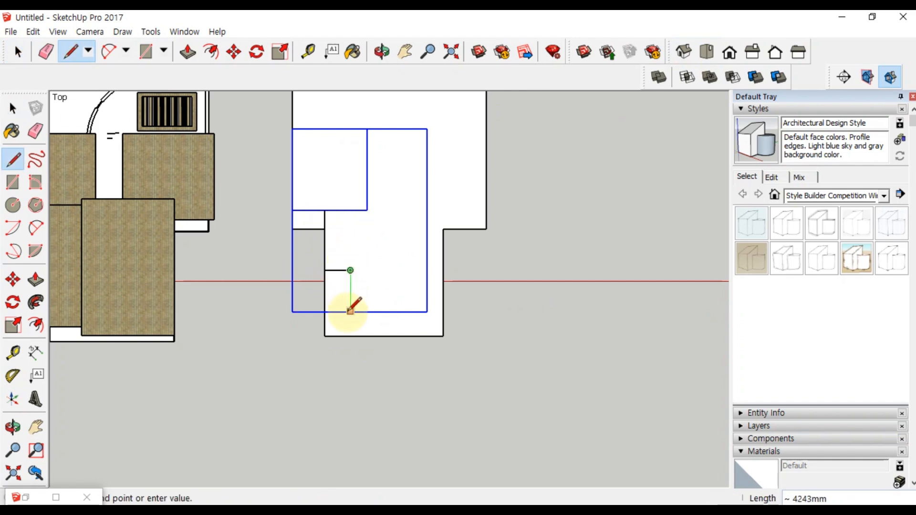
{"action": "left_click", "coordinate": [350, 312]}
{"action": "left_click", "coordinate": [427, 312]}
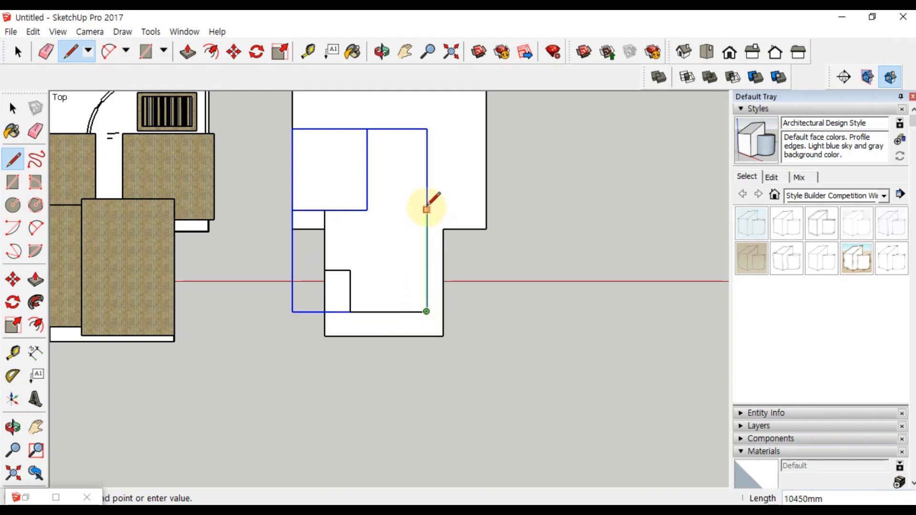
{"action": "left_click", "coordinate": [426, 210]}
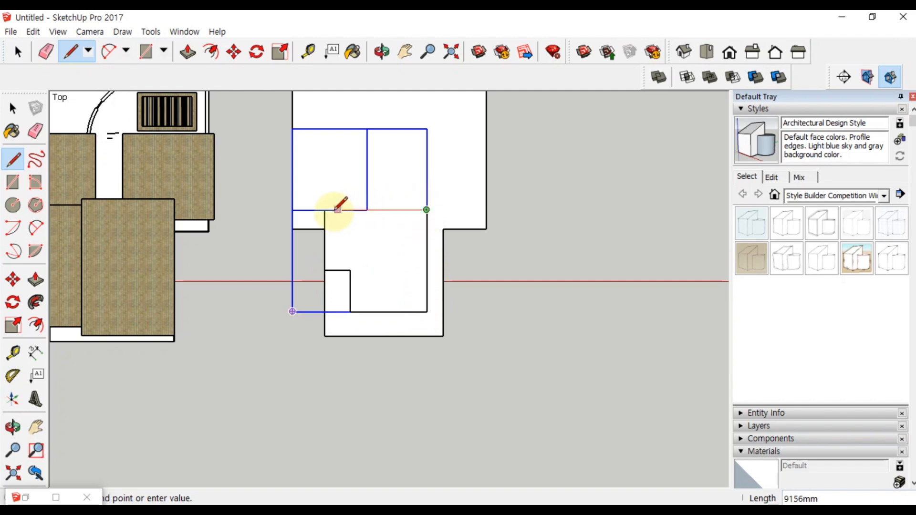
{"action": "left_click", "coordinate": [326, 210]}
{"action": "key", "text": "space"}
{"action": "left_click", "coordinate": [374, 273]}
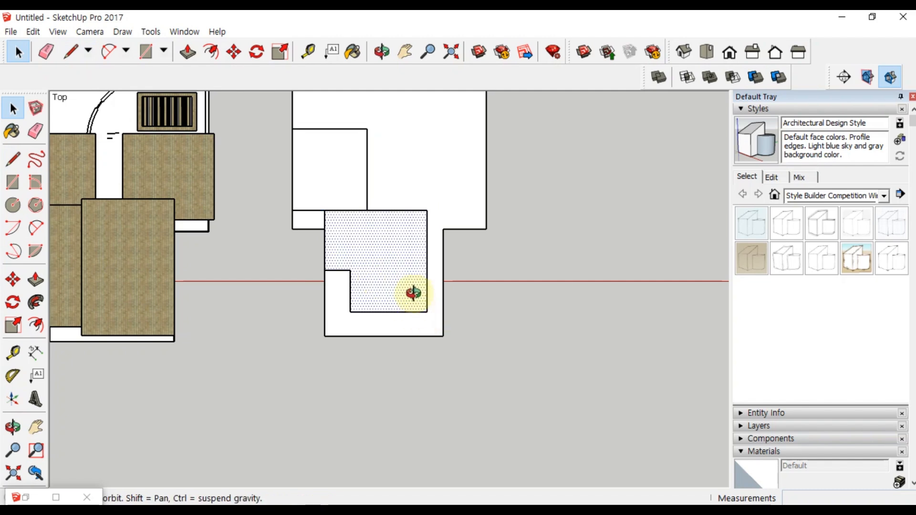
Enter the block's group and erase the square's front, side and notch edges lying on the slab.
{"action": "middle_click_drag", "start_coordinate": [412, 293], "coordinate": [365, 190]}
{"action": "scroll", "coordinate": [413, 291], "scroll_direction": "up", "scroll_amount": 2}
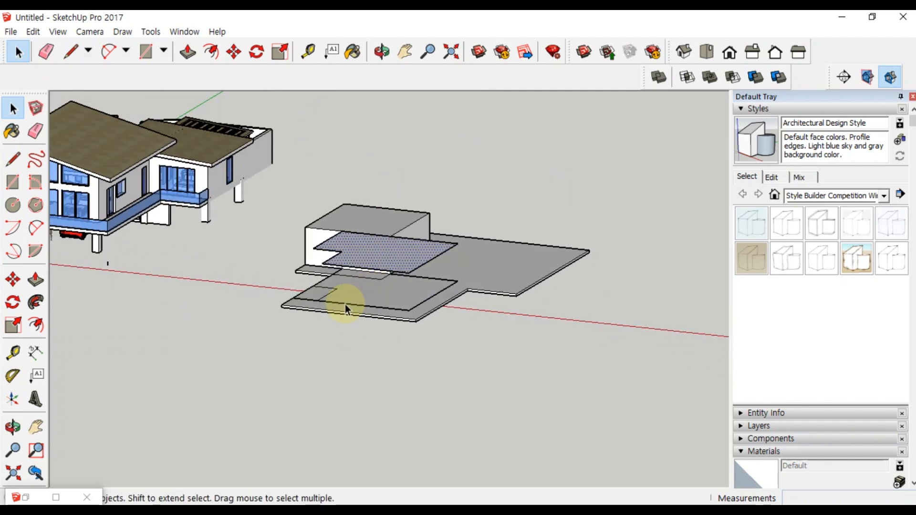
{"action": "double_click", "coordinate": [345, 306]}
{"action": "left_click", "coordinate": [346, 304]}
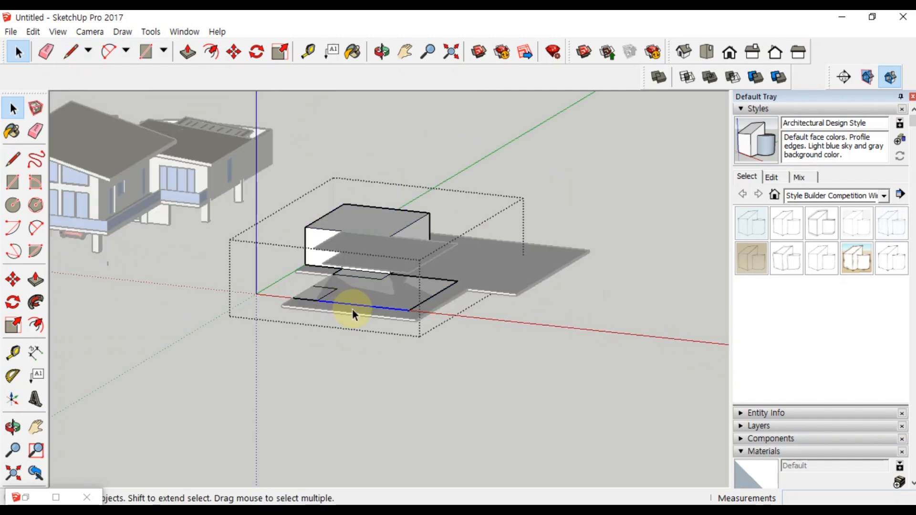
{"action": "key", "text": "e"}
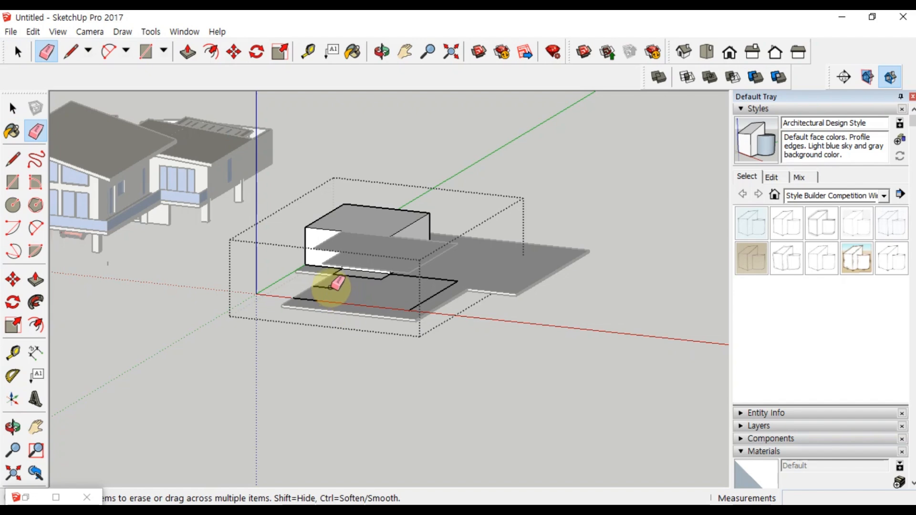
{"action": "left_click", "coordinate": [425, 304]}
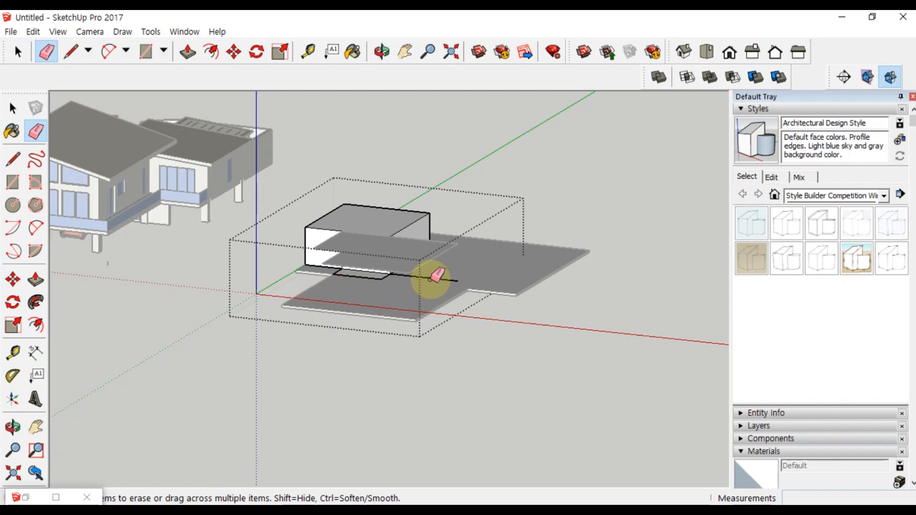
Erase the remaining square and notch edges near the block's base and leave the group.
{"action": "scroll", "coordinate": [435, 275], "scroll_direction": "up", "scroll_amount": 3}
{"action": "mouse_move", "coordinate": [379, 265]}
{"action": "middle_mouse_down"}
{"action": "mouse_move", "coordinate": [408, 280]}
{"action": "mouse_move", "coordinate": [286, 267]}
{"action": "mouse_move", "coordinate": [348, 344]}
{"action": "mouse_move", "coordinate": [248, 286]}
{"action": "middle_mouse_up"}
{"action": "scroll", "coordinate": [272, 265], "scroll_direction": "up", "scroll_amount": 3}
{"action": "left_click", "coordinate": [250, 283]}
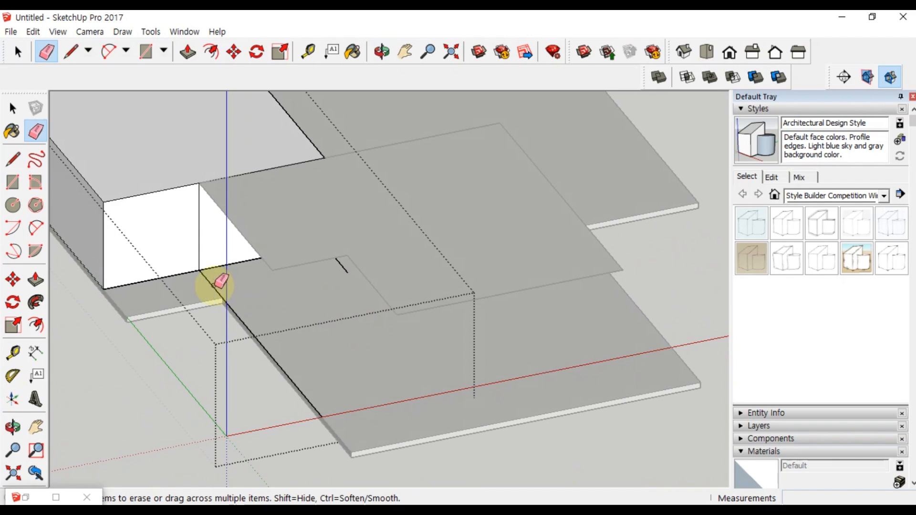
{"action": "left_click", "coordinate": [234, 284]}
{"action": "left_click", "coordinate": [339, 264]}
{"action": "left_click", "coordinate": [272, 296]}
{"action": "key", "text": "space"}
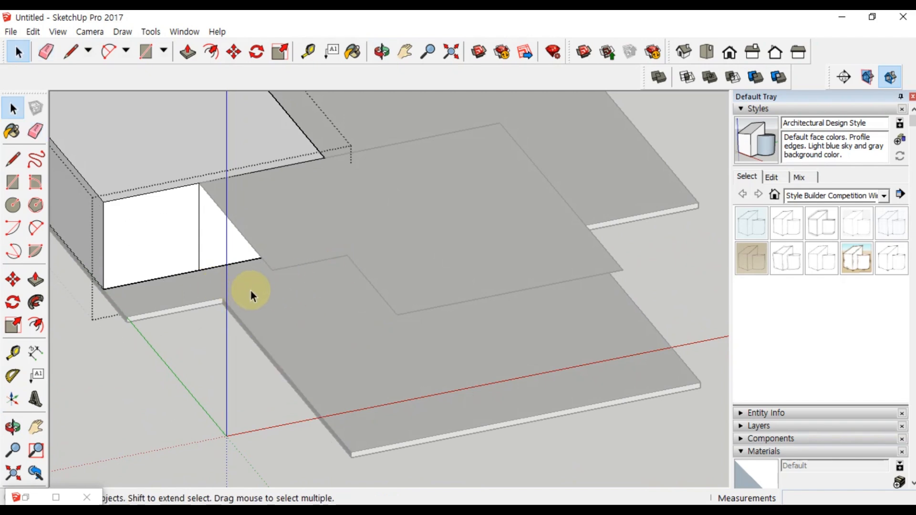
{"action": "scroll", "coordinate": [253, 290], "scroll_direction": "down", "scroll_amount": 3}
{"action": "scroll", "coordinate": [462, 300], "scroll_direction": "up", "scroll_amount": 3}
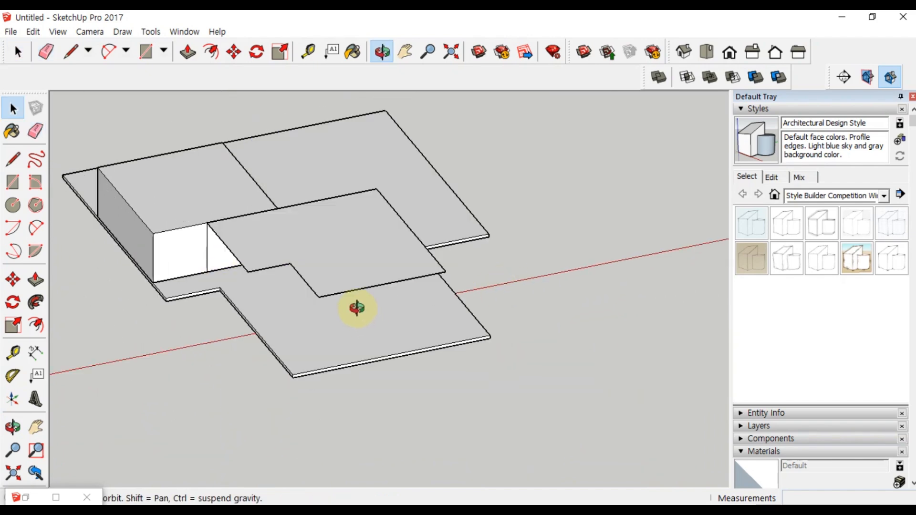
{"action": "middle_click_drag", "start_coordinate": [358, 307], "coordinate": [229, 304]}
{"action": "key", "text": "e"}
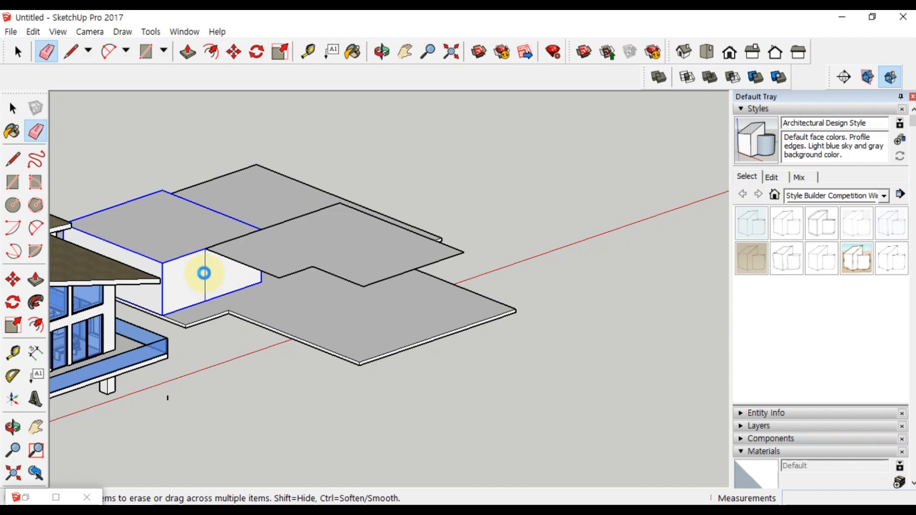
{"action": "left_click", "coordinate": [206, 272]}
{"action": "key", "text": "ctrl+z"}
Inside the block's group, remove the vertical edge splitting its front face and leave the group.
{"action": "key", "text": "space"}
{"action": "double_click", "coordinate": [207, 275]}
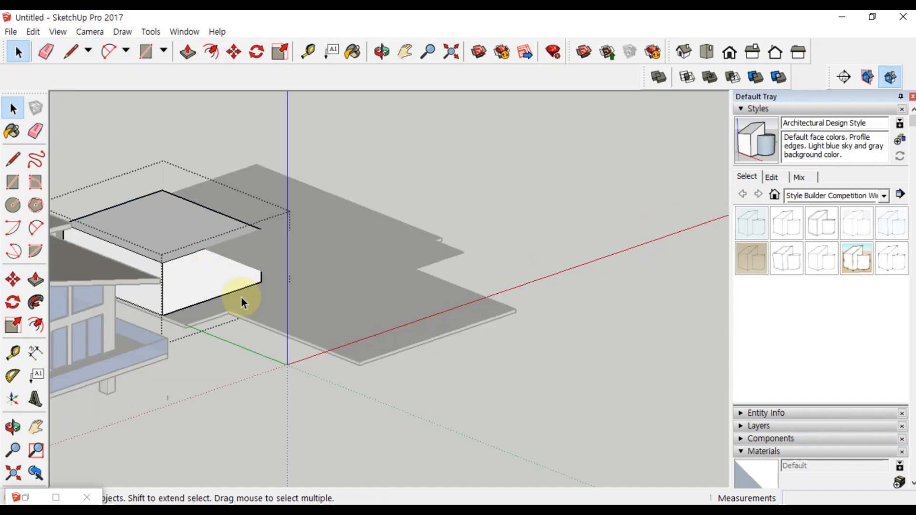
{"action": "left_click", "coordinate": [502, 226]}
Push/Pull the raised notched face down to the slab to form the front volume.
{"action": "left_click", "coordinate": [363, 265]}
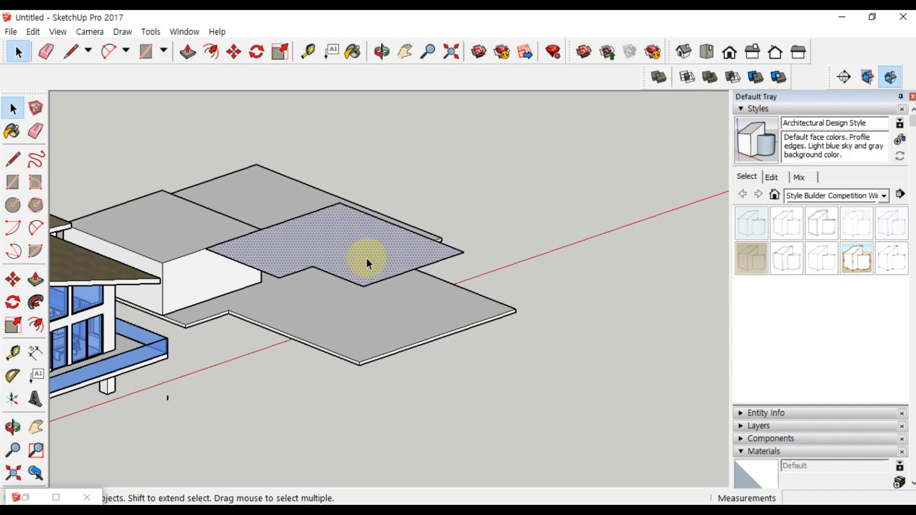
{"action": "key", "text": "p"}
{"action": "left_click_drag", "start_coordinate": [371, 261], "coordinate": [347, 336]}
{"action": "key", "text": "space"}
Push/Pull the front volume's top face up by 1500 mm.
{"action": "left_click", "coordinate": [370, 260]}
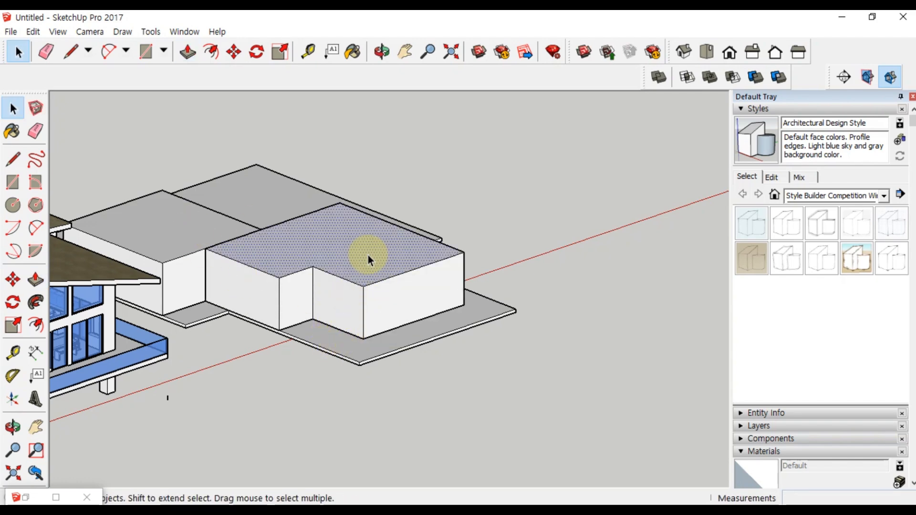
{"action": "key", "text": "p"}
{"action": "left_click_drag", "start_coordinate": [364, 265], "coordinate": [361, 191]}
{"action": "middle_click_drag", "start_coordinate": [360, 190], "coordinate": [421, 205]}
{"action": "left_click_drag", "start_coordinate": [421, 220], "coordinate": [422, 217]}
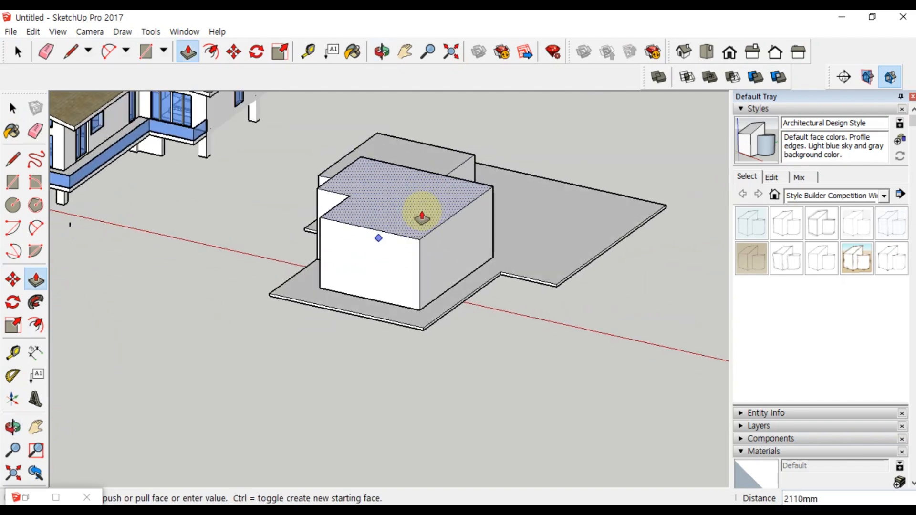
{"action": "key", "text": "Return"}
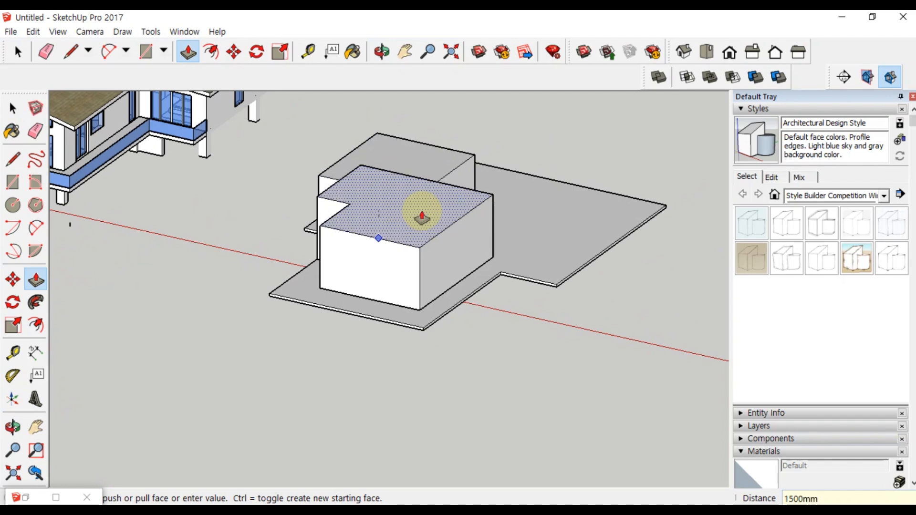
In the Front view, move the slab and both volumes about 8229 mm diagonally, bringing the slab to the reference house's deck level.
{"action": "left_click", "coordinate": [725, 54]}
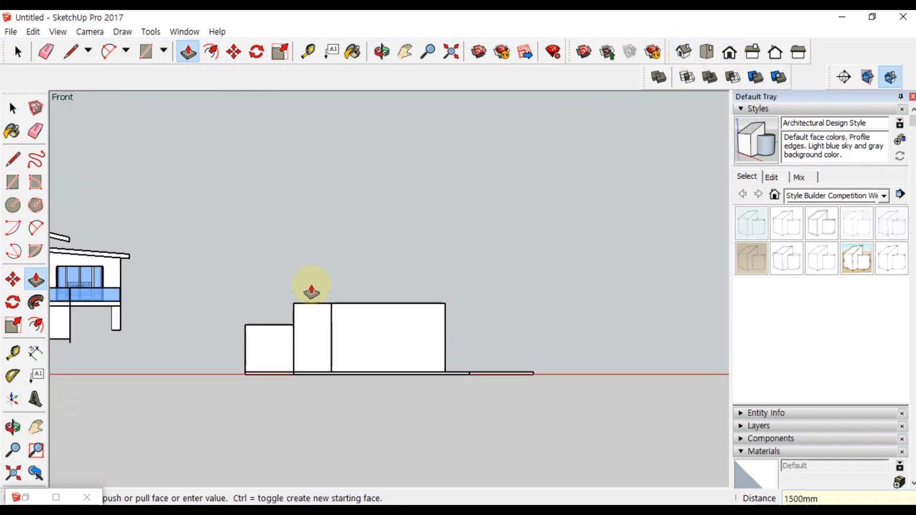
{"action": "scroll", "coordinate": [308, 285], "scroll_direction": "down", "scroll_amount": 3}
{"action": "middle_click_drag", "start_coordinate": [239, 276], "coordinate": [381, 292], "text": "shift"}
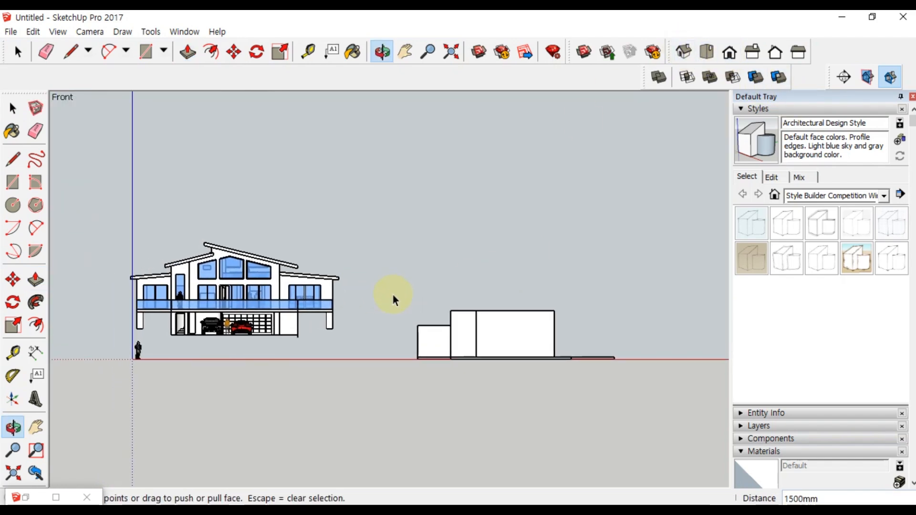
{"action": "key", "text": "space"}
{"action": "left_click_drag", "start_coordinate": [393, 296], "coordinate": [689, 389]}
{"action": "key", "text": "m"}
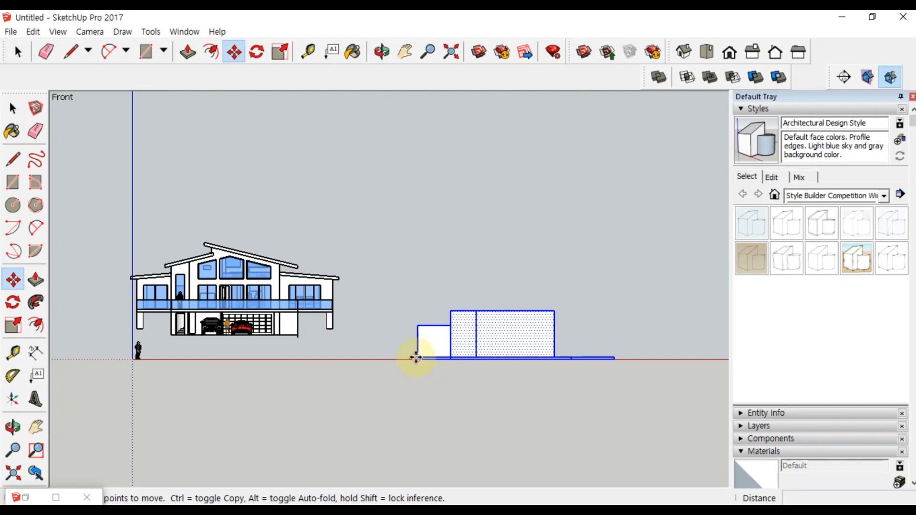
{"action": "left_click", "coordinate": [416, 358]}
{"action": "left_click", "coordinate": [352, 309]}
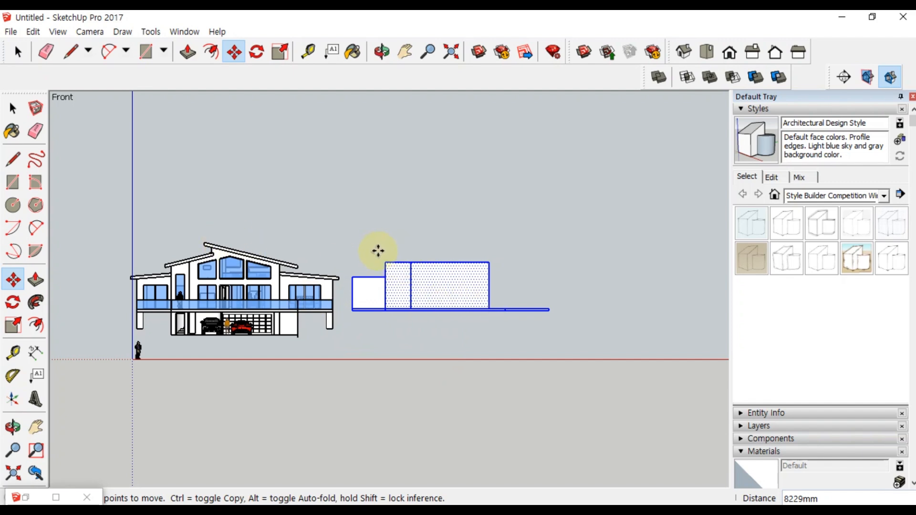
{"action": "middle_click_drag", "start_coordinate": [378, 250], "coordinate": [334, 296]}
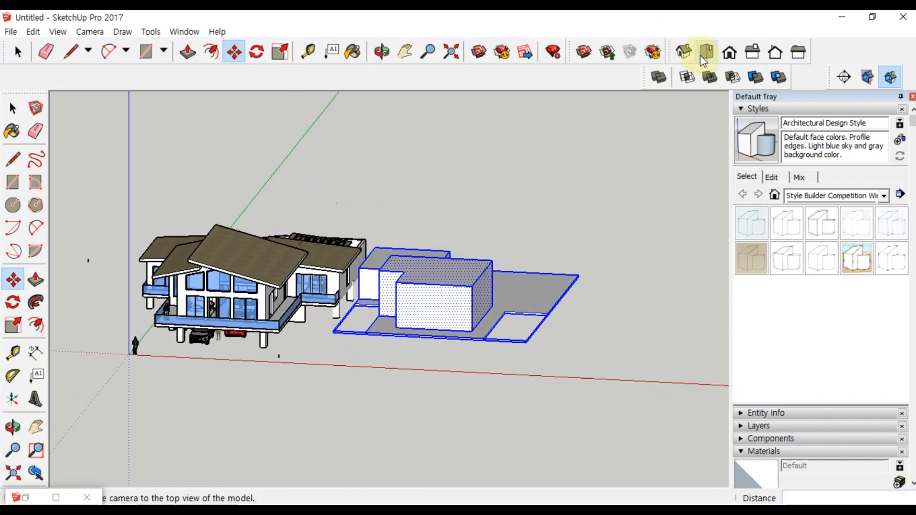
Inside the rear volume's group, draw a line across the middle of its top face to divide it in two.
{"action": "left_click", "coordinate": [730, 51]}
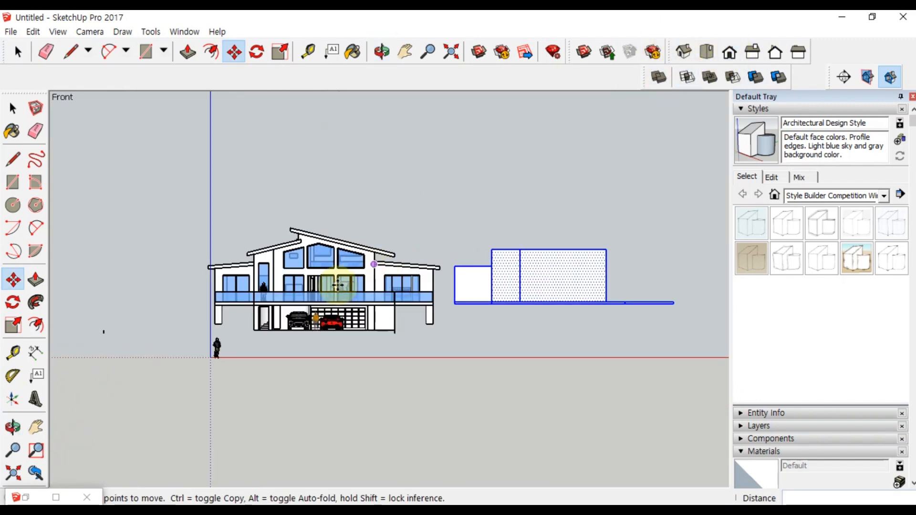
{"action": "scroll", "coordinate": [337, 284], "scroll_direction": "up", "scroll_amount": 3}
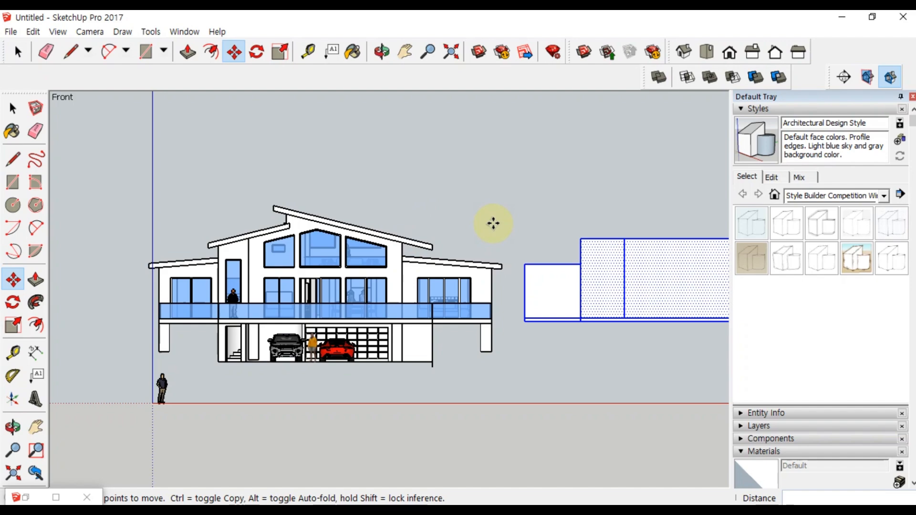
{"action": "middle_click_drag", "start_coordinate": [533, 196], "coordinate": [509, 290]}
{"action": "key", "text": "space"}
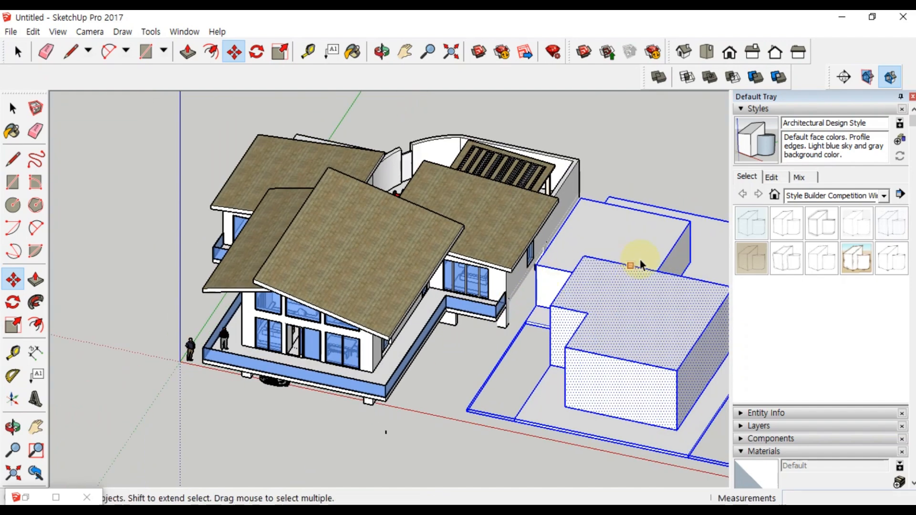
{"action": "double_click", "coordinate": [625, 243]}
{"action": "middle_click_drag", "start_coordinate": [626, 231], "coordinate": [316, 317]}
{"action": "key", "text": "l"}
{"action": "left_click", "coordinate": [408, 323]}
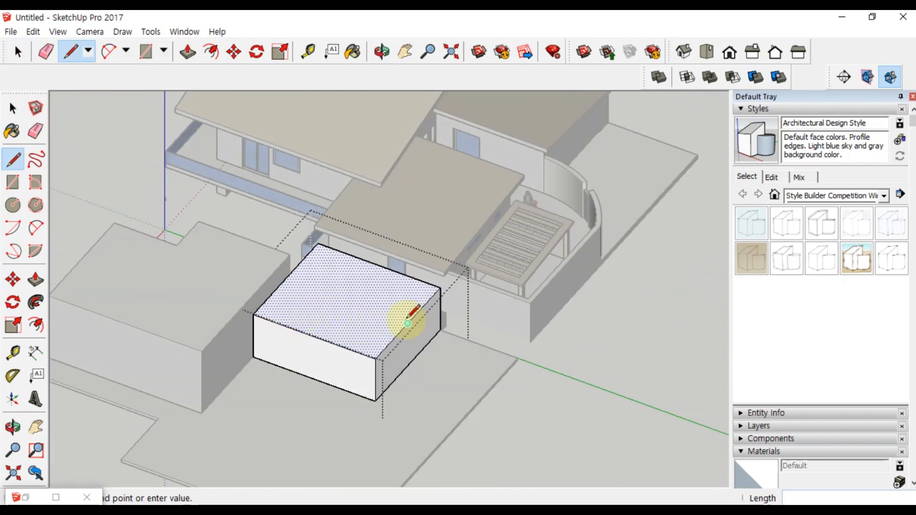
{"action": "left_click", "coordinate": [290, 273]}
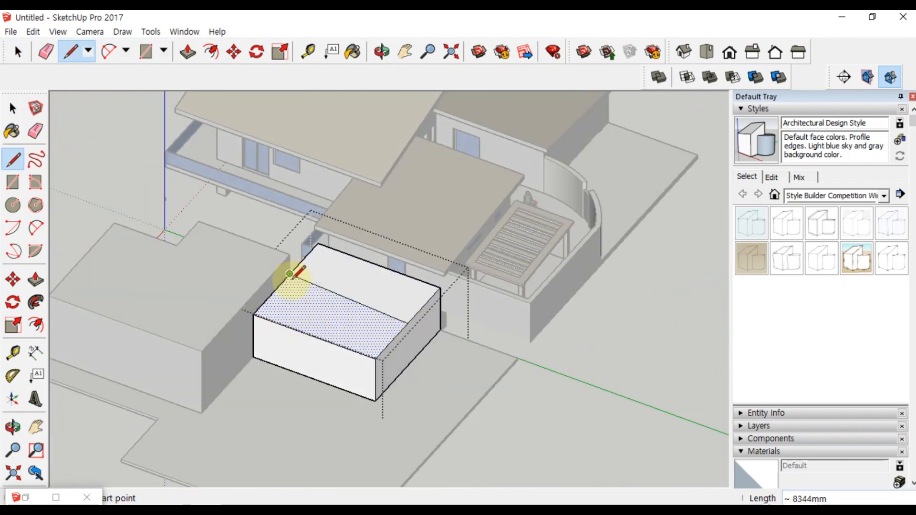
Try to move the rear volume's middle line straight up to form a gable roof ridge.
{"action": "key", "text": "space"}
{"action": "left_click", "coordinate": [363, 306]}
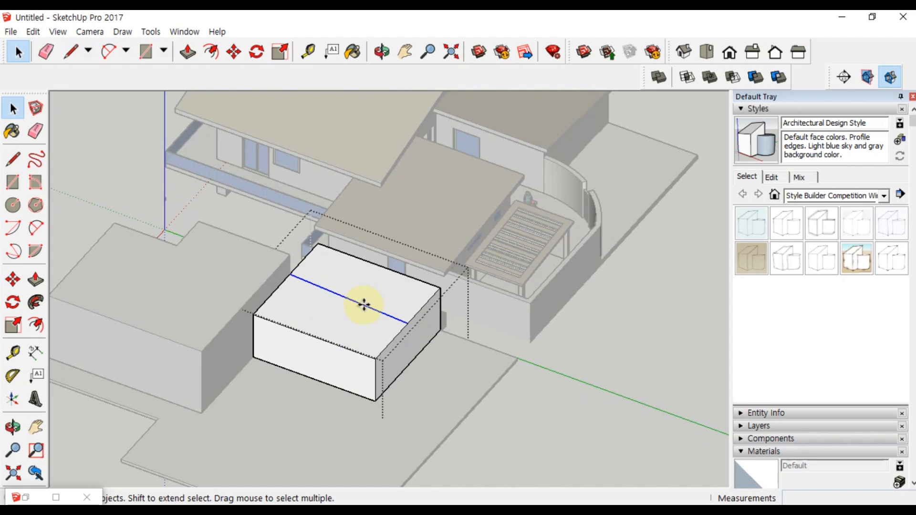
{"action": "key", "text": "m"}
{"action": "left_click", "coordinate": [363, 305]}
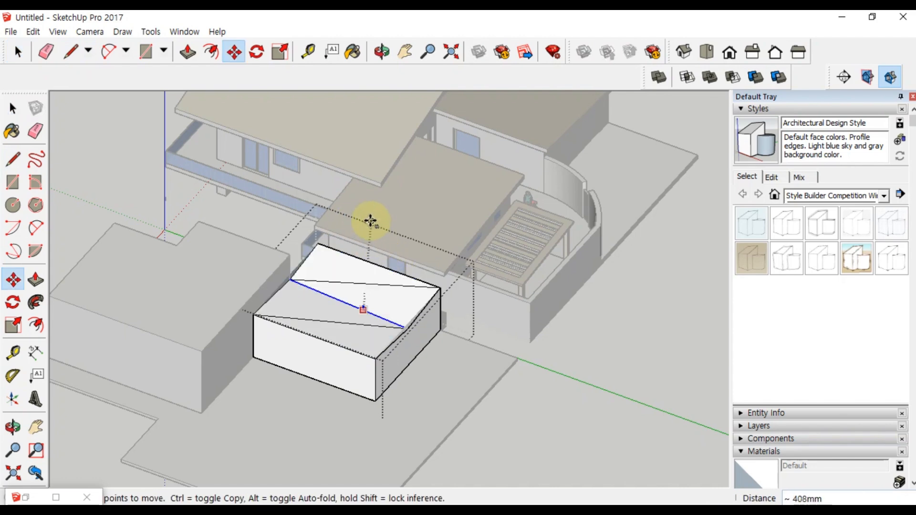
{"action": "left_click", "coordinate": [350, 262]}
{"action": "middle_click_drag", "start_coordinate": [436, 321], "coordinate": [215, 196]}
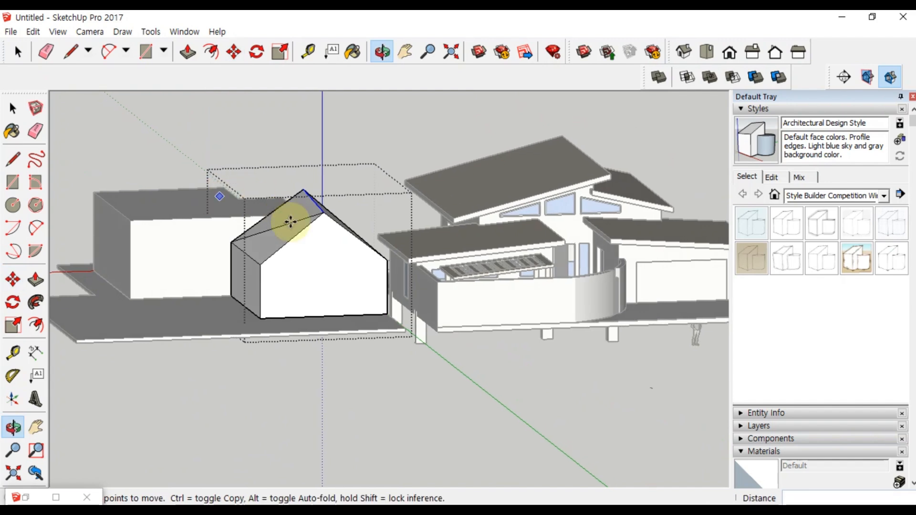
{"action": "left_click", "coordinate": [314, 203]}
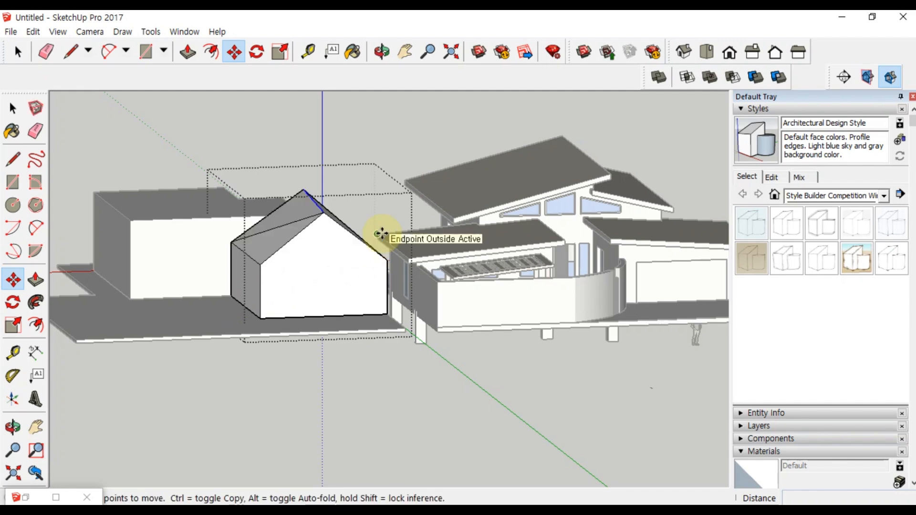
{"action": "left_click", "coordinate": [380, 234]}
Undo the rear volume's raised ridge and dividing line, and leave its group.
{"action": "key", "text": "space"}
{"action": "middle_click_drag", "start_coordinate": [419, 143], "coordinate": [617, 268]}
{"action": "key", "text": "ctrl+z"}
{"action": "key", "text": "ctrl+z"}
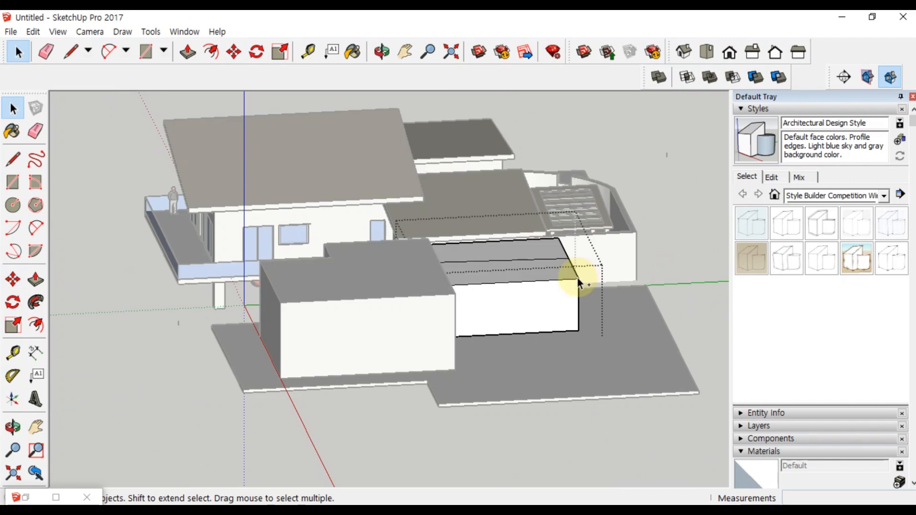
{"action": "key", "text": "ctrl+z"}
{"action": "left_click", "coordinate": [665, 203]}
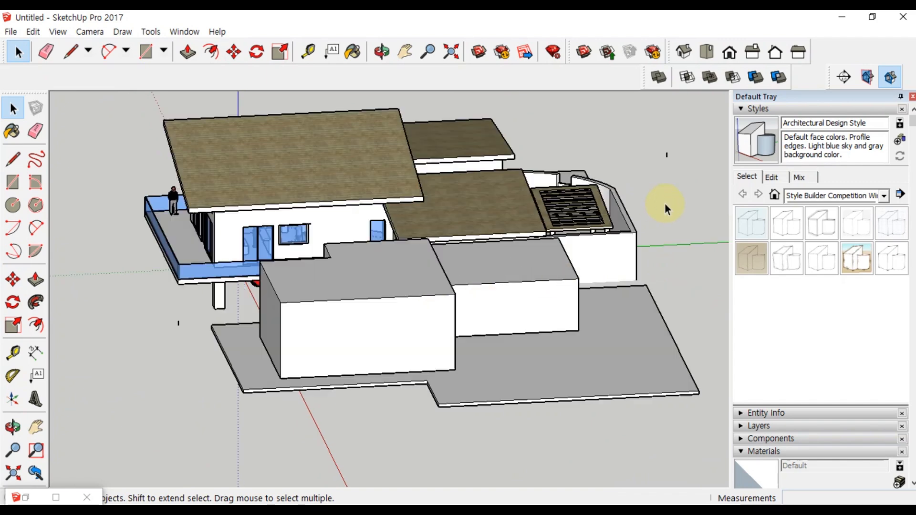
Draw a line about 10450 mm long from the back edge to the front edge of the front volume's top face.
{"action": "middle_click_drag", "start_coordinate": [453, 310], "coordinate": [407, 251]}
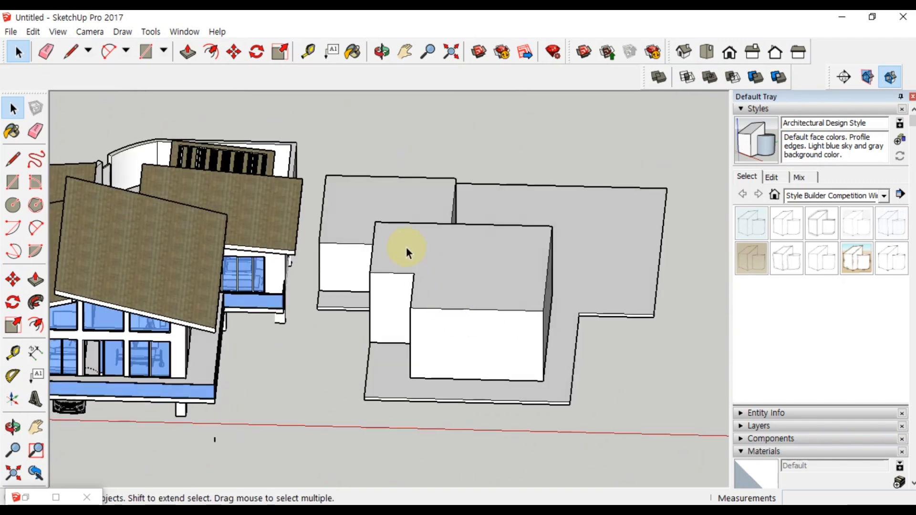
{"action": "key", "text": "l"}
{"action": "left_click", "coordinate": [463, 223]}
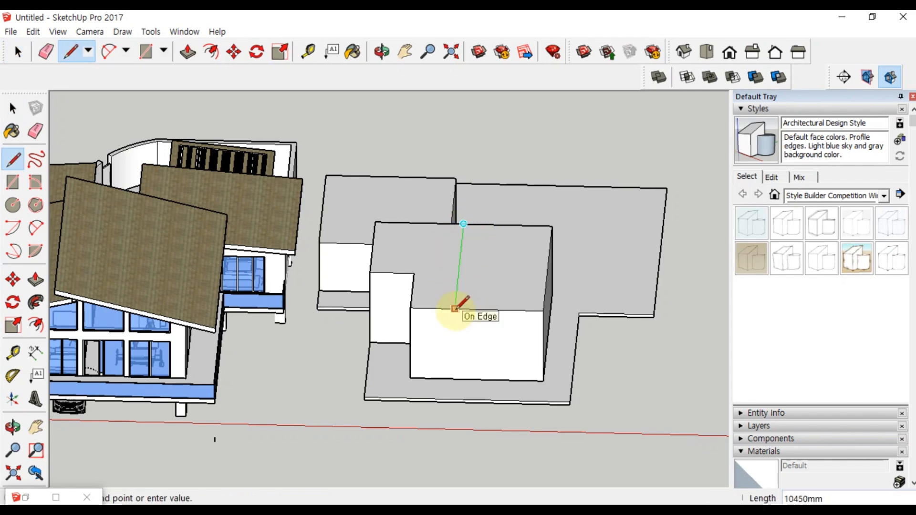
{"action": "left_click", "coordinate": [454, 309]}
{"action": "key", "text": "space"}
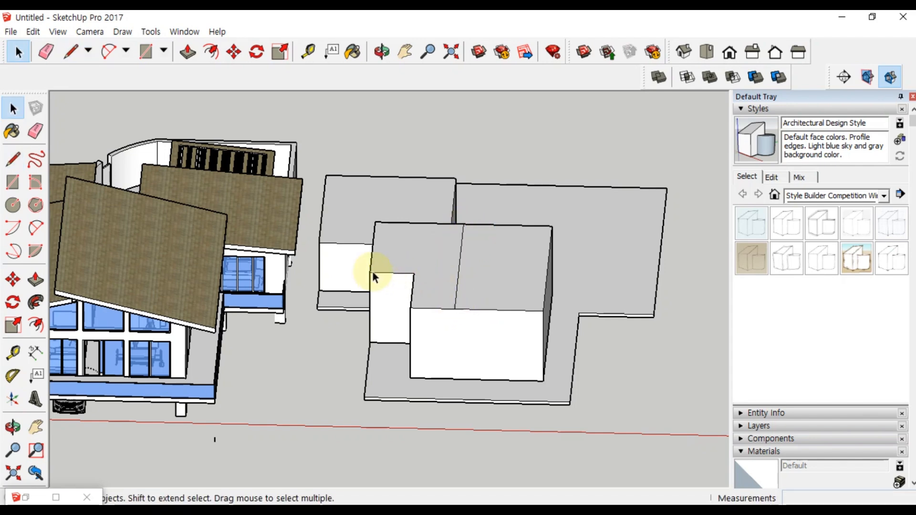
Try to move the front volume's dividing line vertically up about 4584 mm to form a roof ridge.
{"action": "left_click", "coordinate": [454, 279]}
{"action": "left_click", "coordinate": [457, 283]}
{"action": "mouse_move", "coordinate": [472, 313]}
{"action": "middle_mouse_down"}
{"action": "mouse_move", "coordinate": [470, 242]}
{"action": "mouse_move", "coordinate": [469, 252]}
{"action": "middle_mouse_up"}
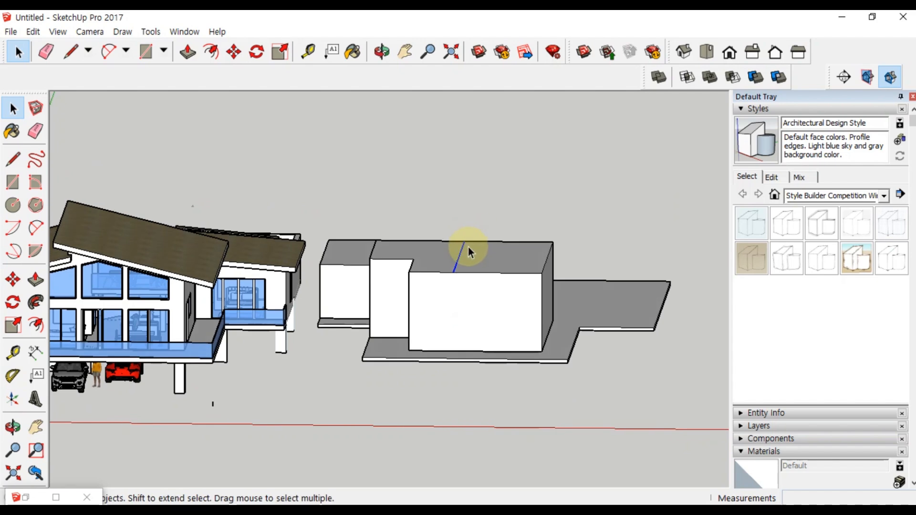
{"action": "key", "text": "m"}
{"action": "left_click", "coordinate": [458, 249]}
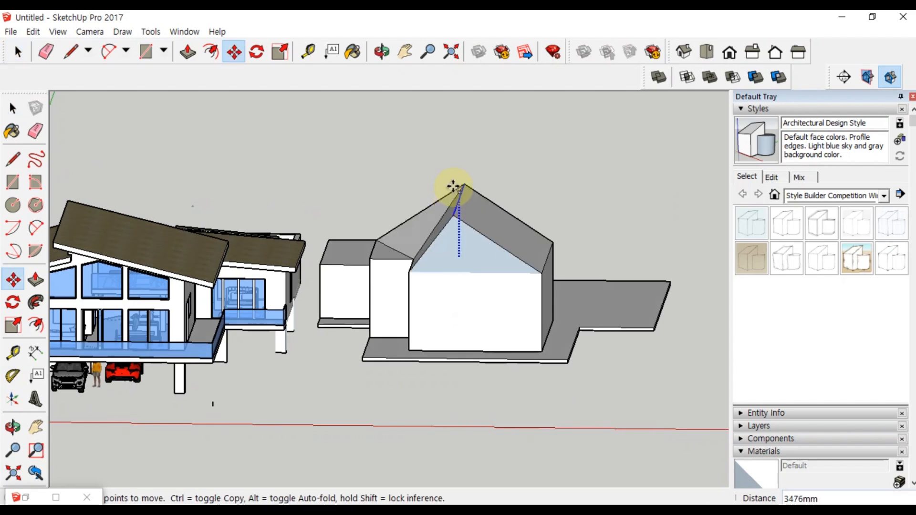
{"action": "middle_click_drag", "start_coordinate": [453, 190], "coordinate": [516, 199]}
{"action": "left_click", "coordinate": [475, 180]}
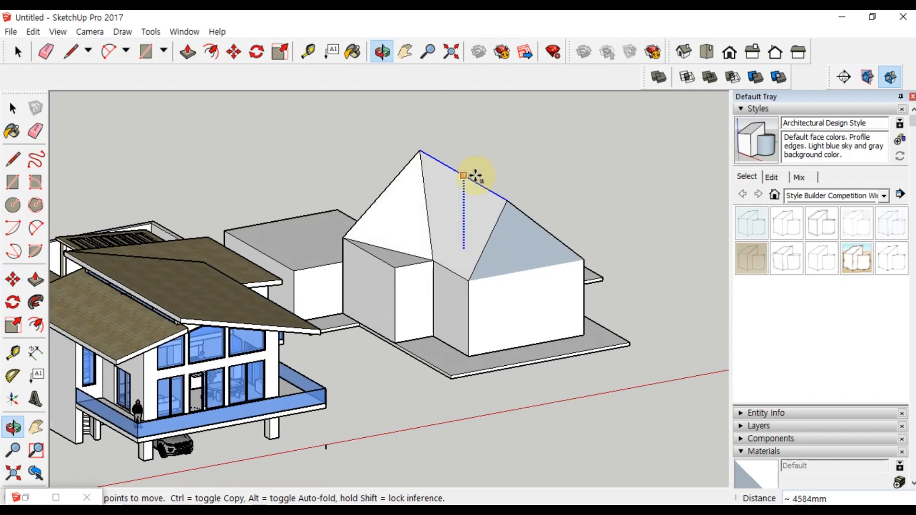
Undo the front volume's raised ridge and remove the dividing line from its top face.
{"action": "mouse_move", "coordinate": [418, 261]}
{"action": "middle_mouse_down"}
{"action": "mouse_move", "coordinate": [436, 321]}
{"action": "mouse_move", "coordinate": [436, 266]}
{"action": "middle_mouse_up"}
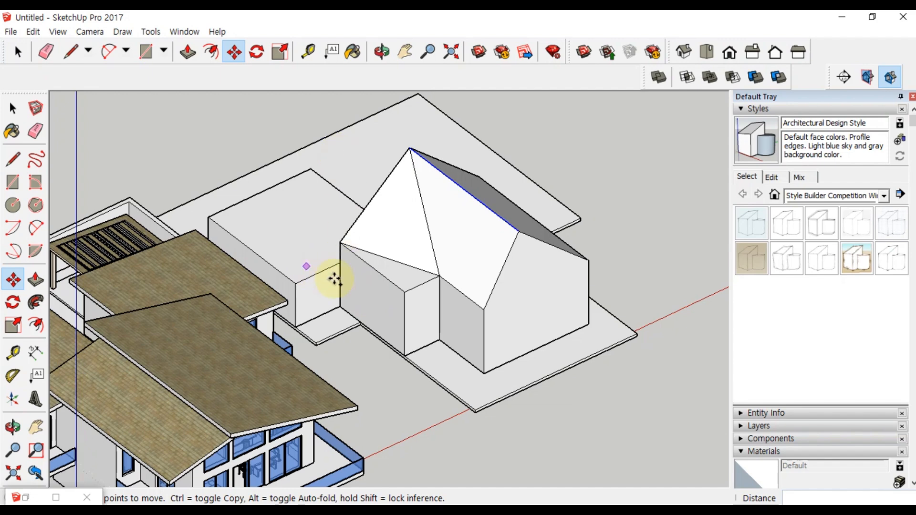
{"action": "key", "text": "Escape"}
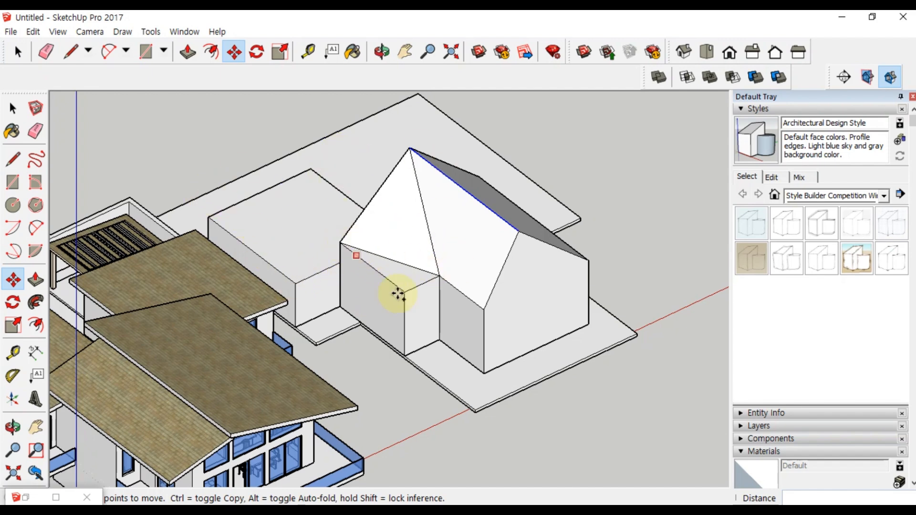
{"action": "key", "text": "ctrl+z"}
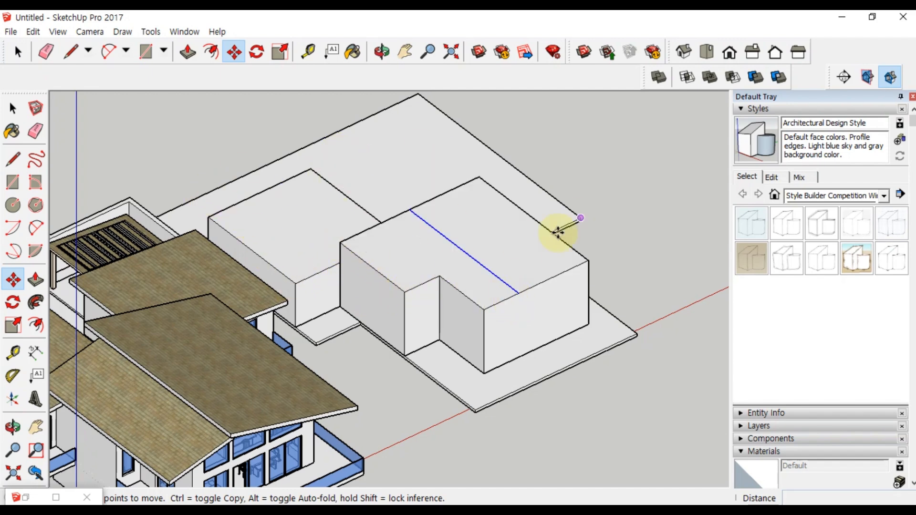
{"action": "key", "text": "space"}
{"action": "left_click", "coordinate": [637, 234]}
Select all connected faces and edges of the front volume and make them a group.
{"action": "middle_click_drag", "start_coordinate": [628, 242], "coordinate": [424, 292]}
{"action": "triple_click", "coordinate": [432, 289]}
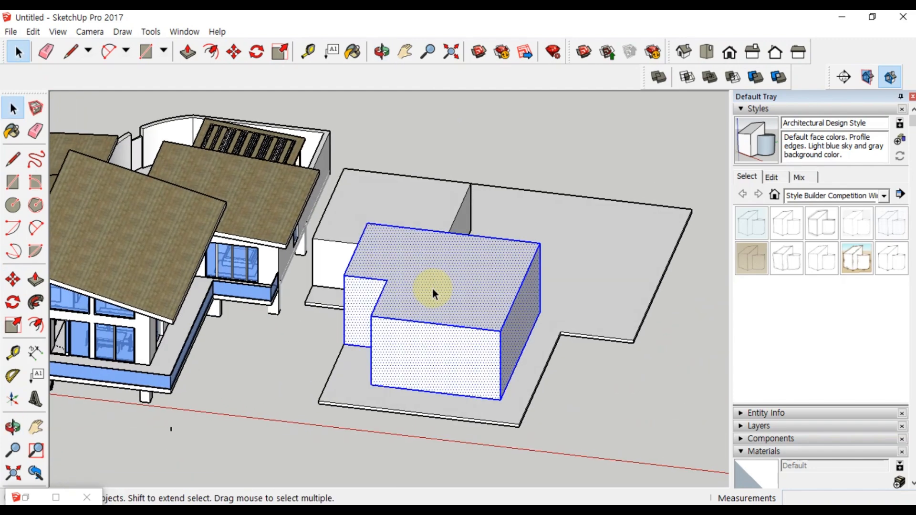
{"action": "right_click", "coordinate": [432, 288]}
{"action": "left_click", "coordinate": [524, 182]}
{"action": "left_click", "coordinate": [599, 372]}
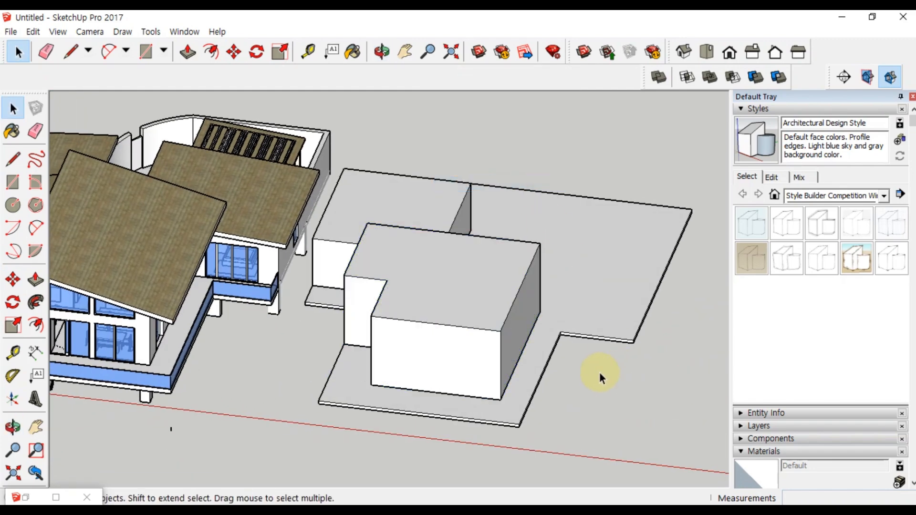
In the Front view, try to draw a stepped roof profile above the front volume, starting from its right top corner, and inspect it in 3D.
{"action": "middle_click_drag", "start_coordinate": [599, 372], "coordinate": [451, 266]}
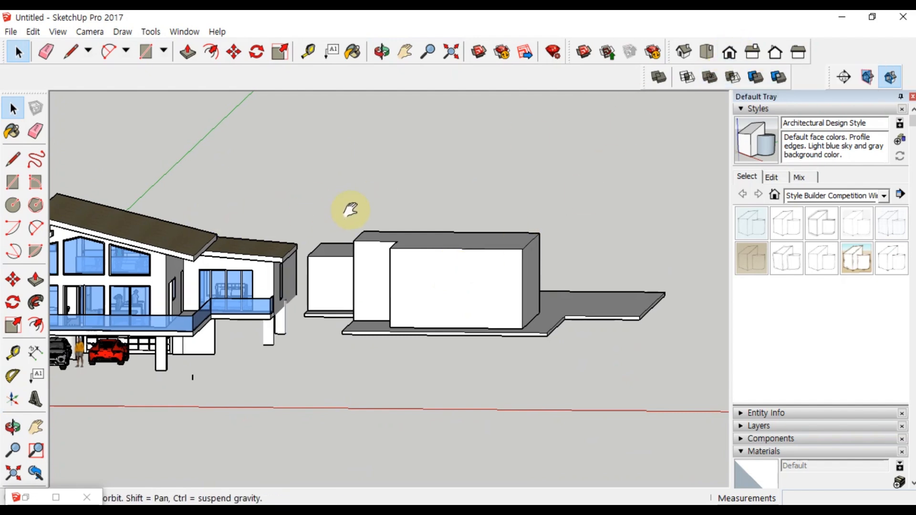
{"action": "middle_click_drag", "start_coordinate": [351, 208], "coordinate": [288, 224]}
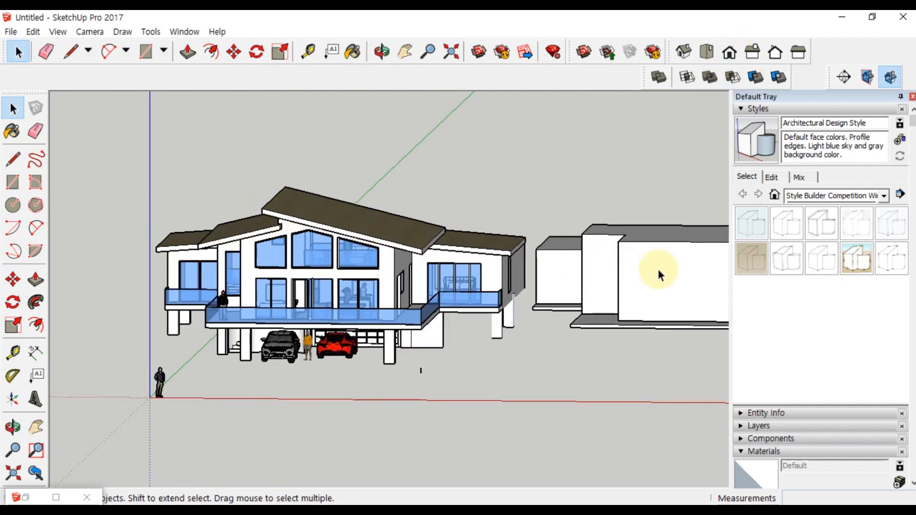
{"action": "left_click", "coordinate": [729, 52]}
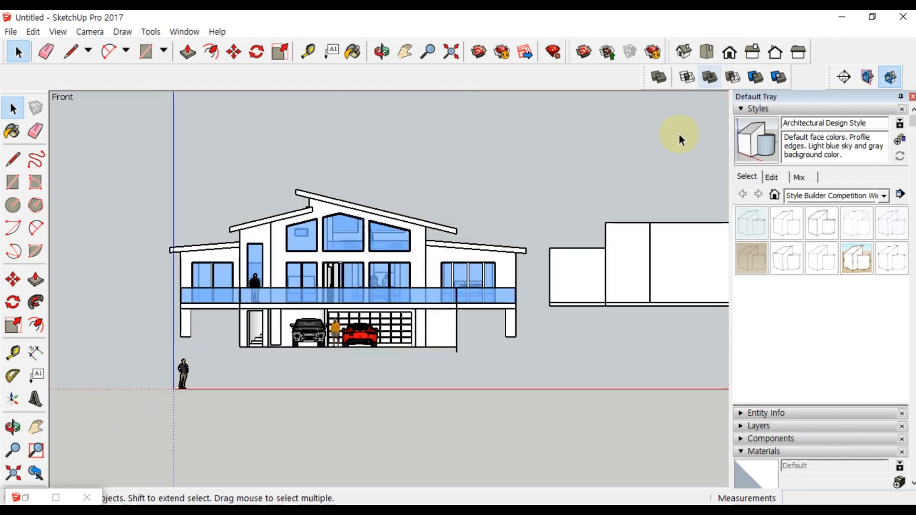
{"action": "middle_click_drag", "start_coordinate": [548, 275], "coordinate": [399, 330], "text": "shift"}
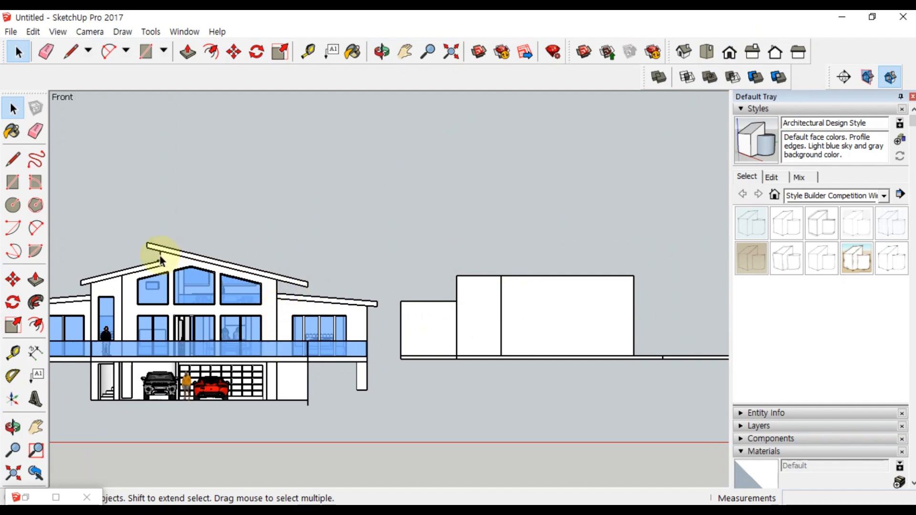
{"action": "key", "text": "l"}
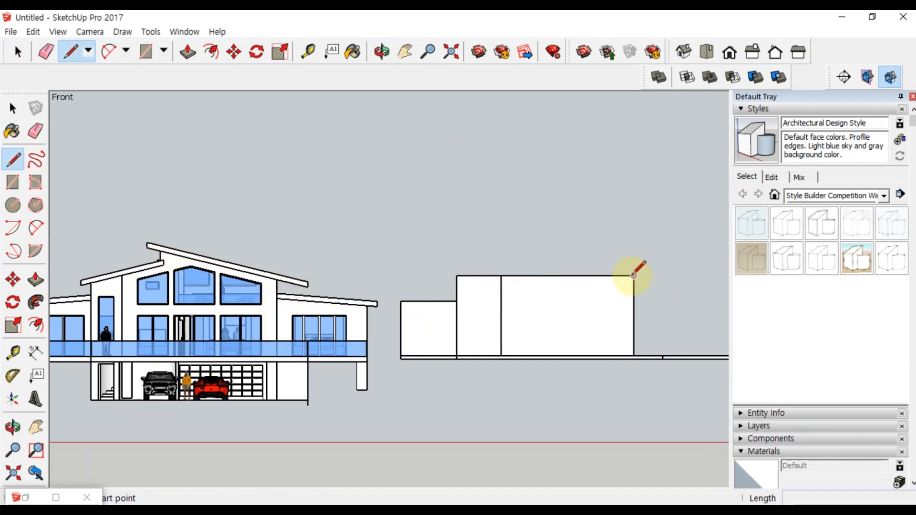
{"action": "left_click", "coordinate": [634, 276]}
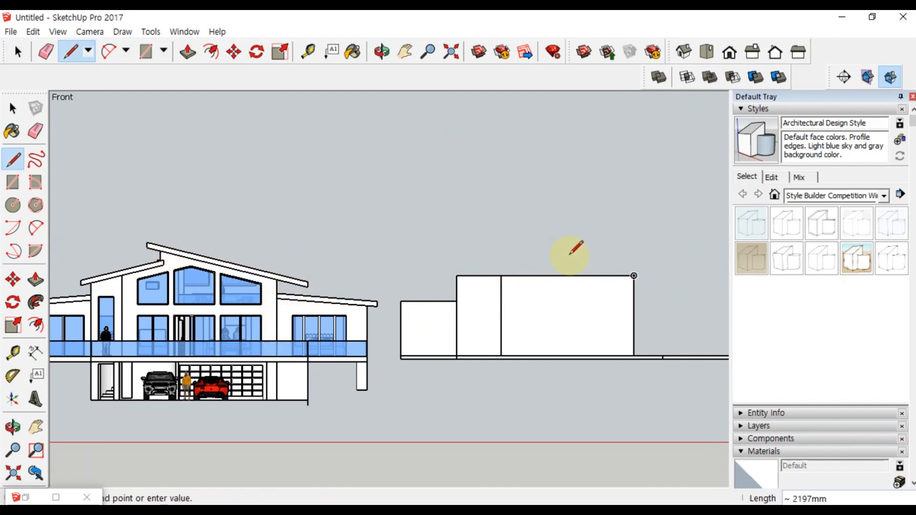
{"action": "left_click", "coordinate": [525, 253]}
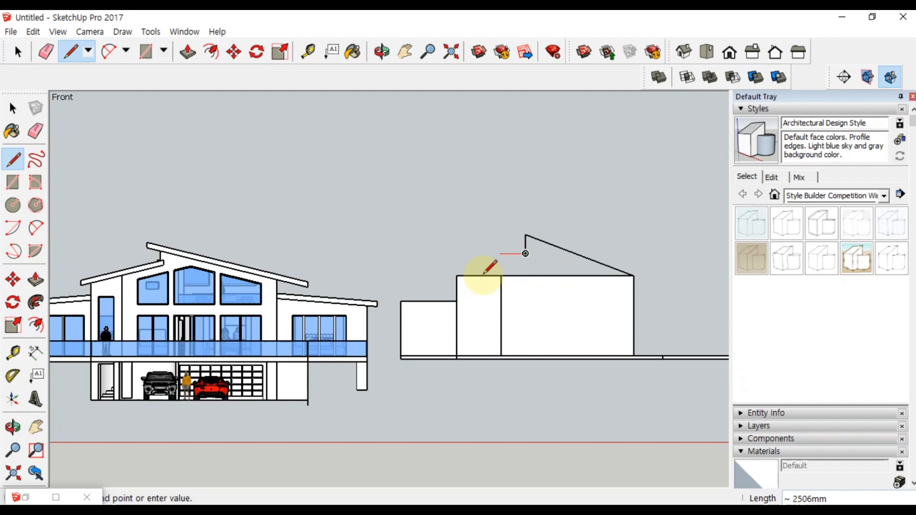
{"action": "left_click", "coordinate": [456, 275]}
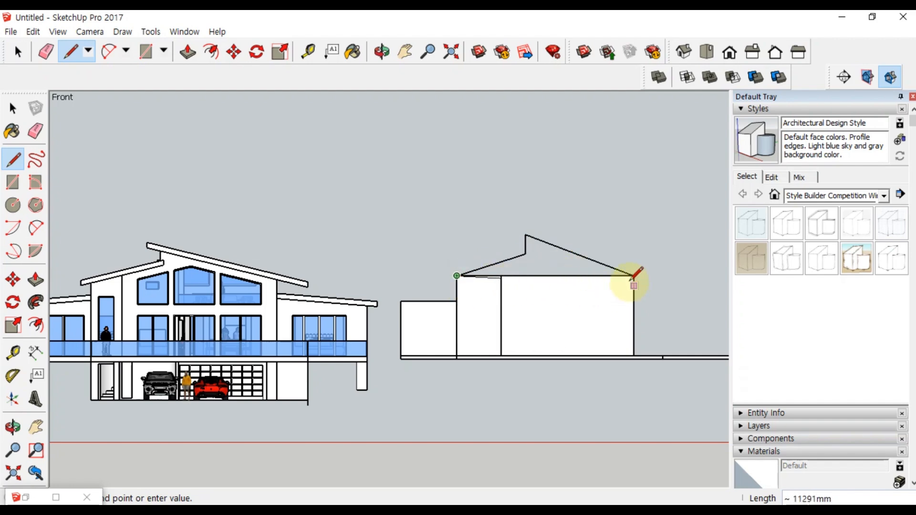
{"action": "key", "text": "space"}
{"action": "middle_click_drag", "start_coordinate": [634, 275], "coordinate": [588, 344]}
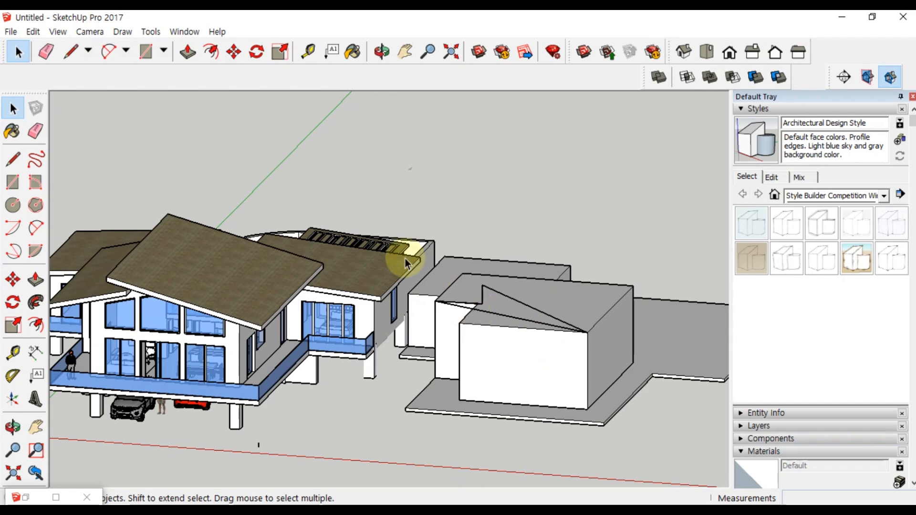
{"action": "middle_click_drag", "start_coordinate": [491, 300], "coordinate": [534, 281]}
In the Front view, draw a closed stepped roof profile spanning the front volume's full 10450 mm width, starting from its left top corner.
{"action": "left_click", "coordinate": [729, 53]}
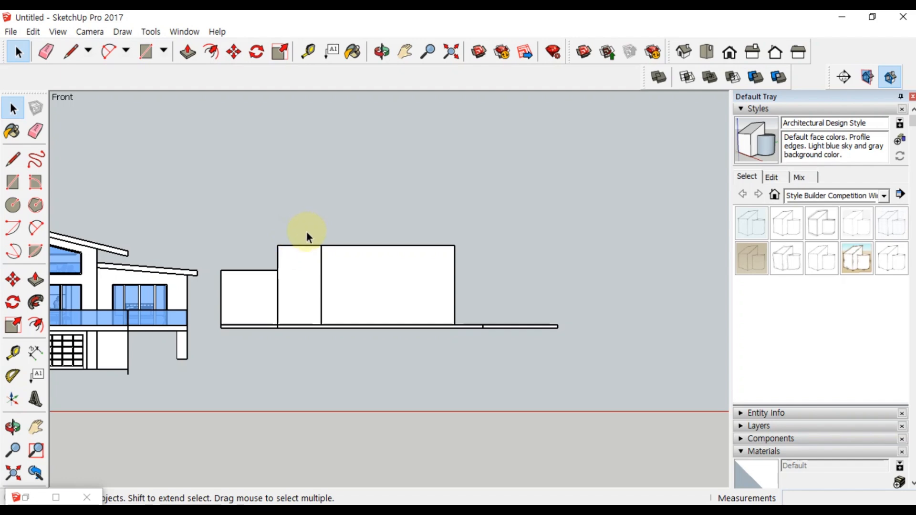
{"action": "key", "text": "l"}
{"action": "left_click", "coordinate": [277, 245]}
{"action": "middle_click_drag", "start_coordinate": [289, 239], "coordinate": [453, 262], "text": "shift"}
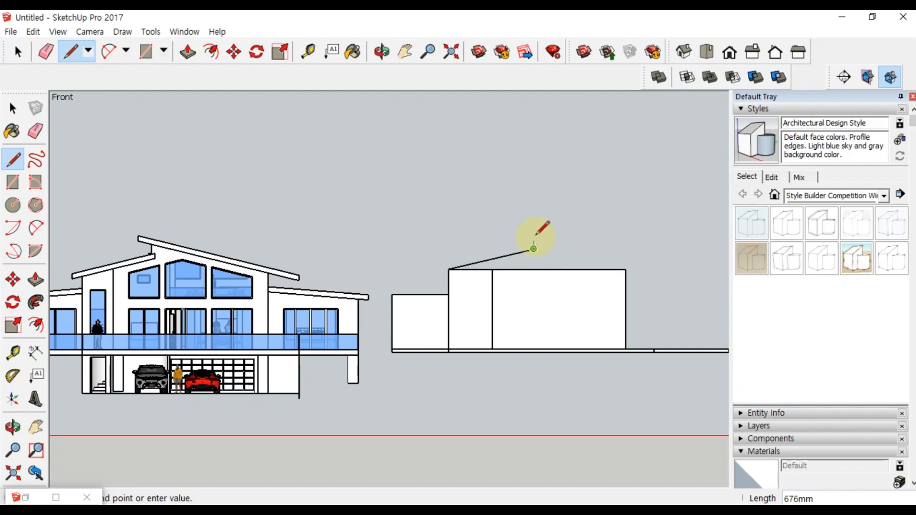
{"action": "left_click", "coordinate": [534, 233]}
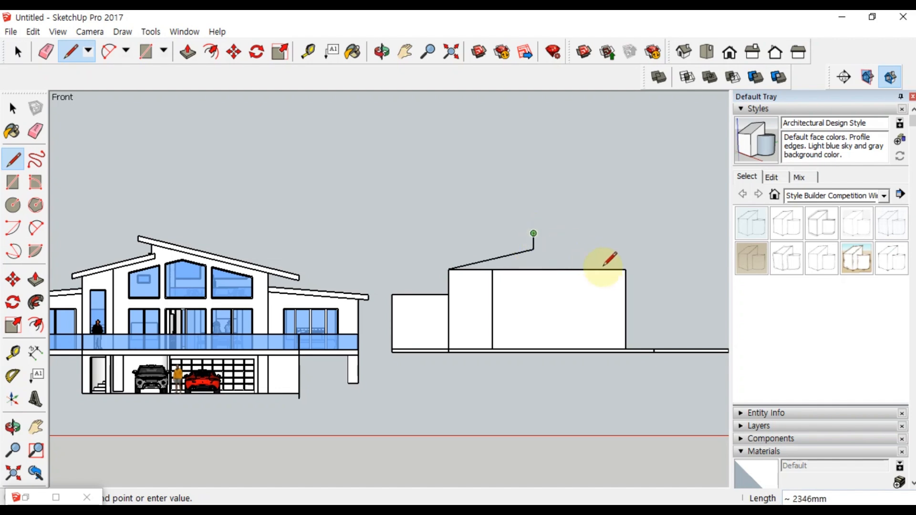
{"action": "middle_click_drag", "start_coordinate": [596, 279], "coordinate": [536, 357]}
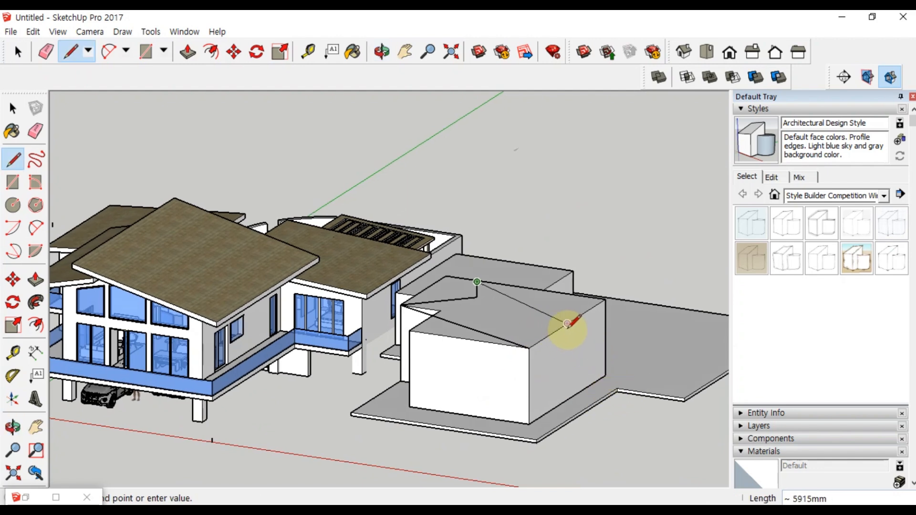
{"action": "middle_click_drag", "start_coordinate": [567, 324], "coordinate": [446, 420]}
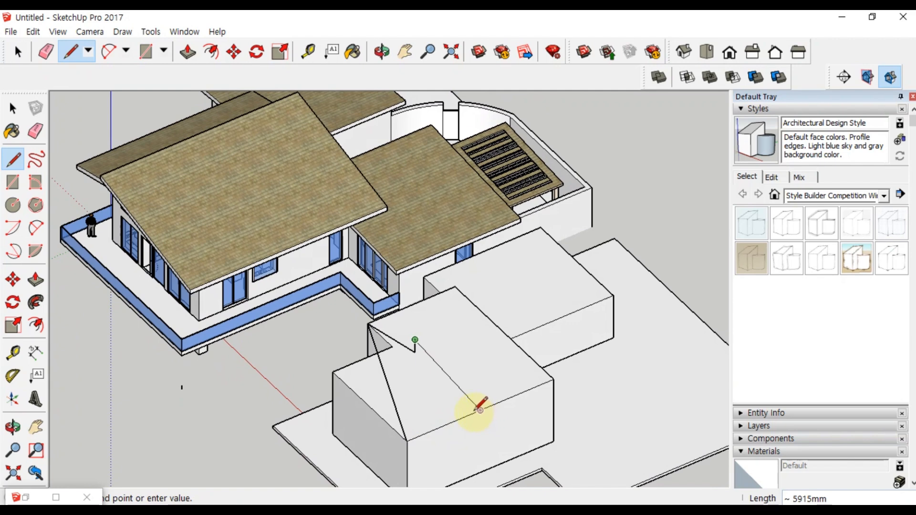
{"action": "left_click", "coordinate": [466, 415]}
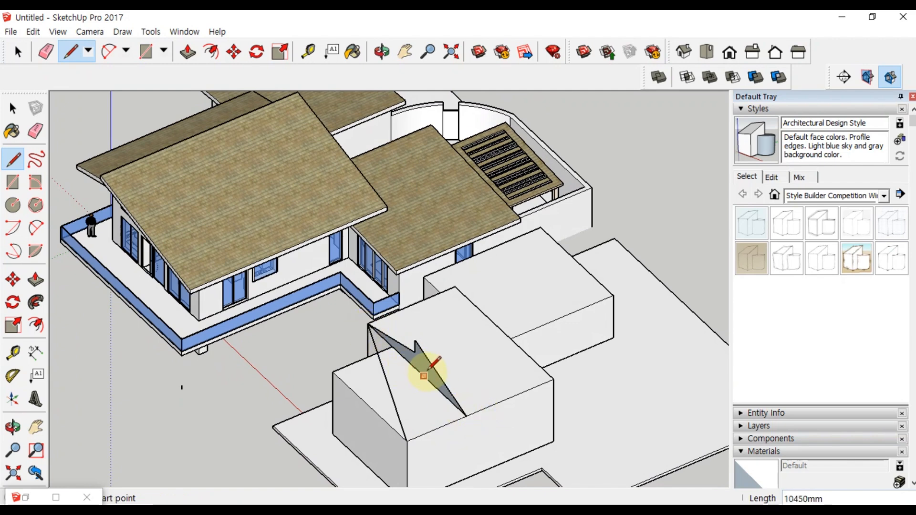
{"action": "key", "text": "space"}
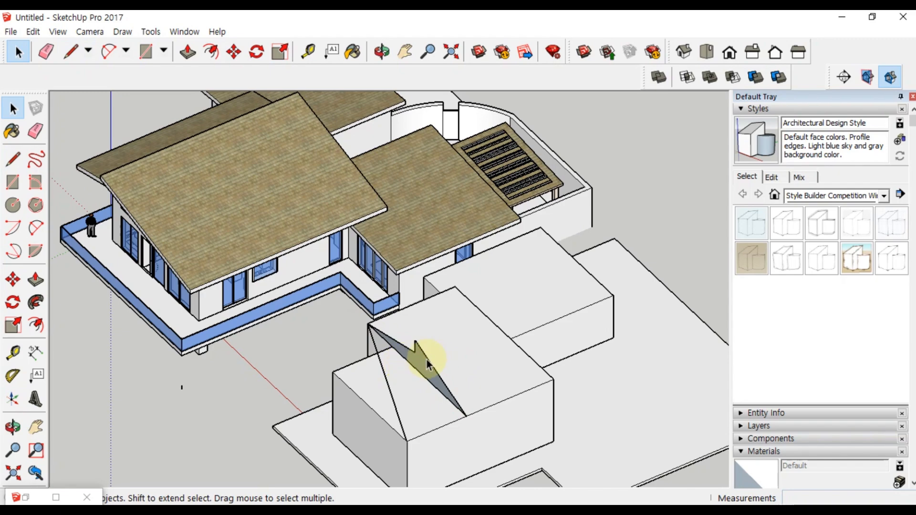
Delete the leftover diagonal line running across the front volume's top face to the front corner.
{"action": "middle_click_drag", "start_coordinate": [418, 362], "coordinate": [448, 319]}
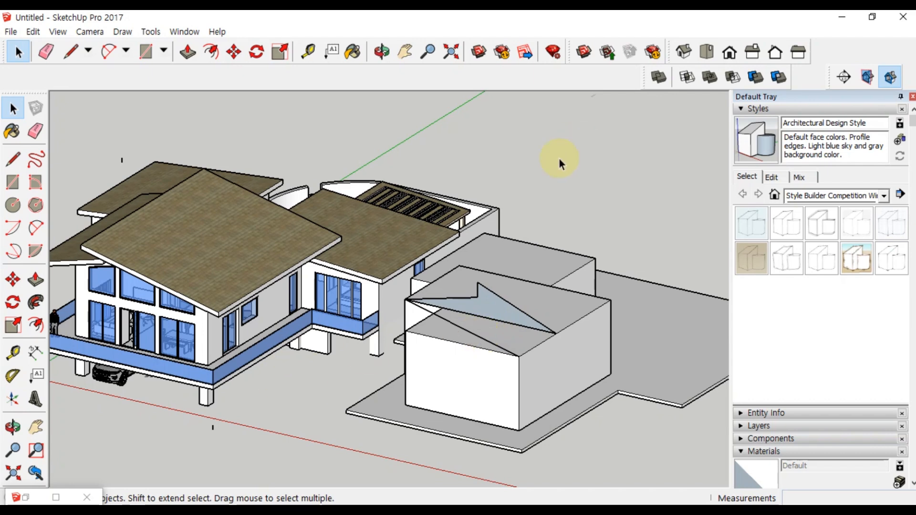
{"action": "left_click", "coordinate": [438, 319]}
{"action": "double_click", "coordinate": [438, 319]}
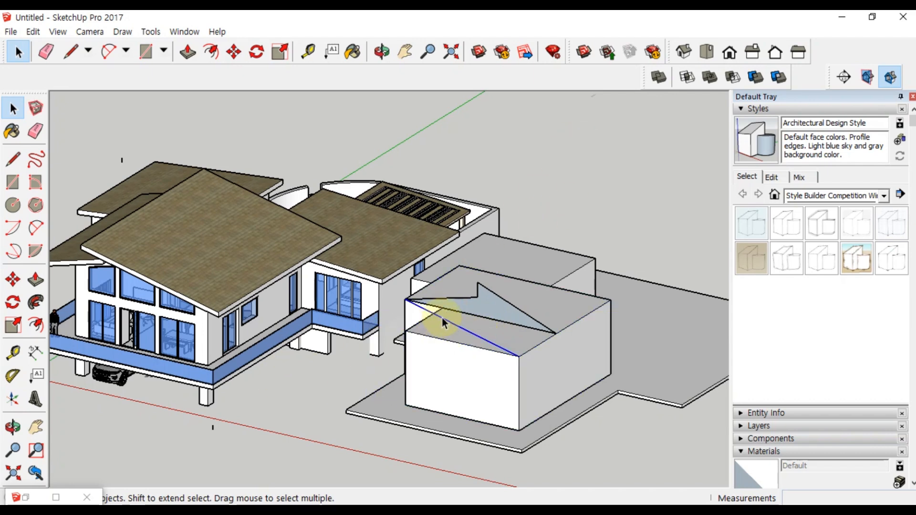
{"action": "key", "text": "Delete"}
Compare the stepped roof profile with the reference house's roof, both in 3D and in the Front view.
{"action": "key", "text": "o"}
{"action": "middle_click_drag", "start_coordinate": [453, 318], "coordinate": [505, 281]}
{"action": "middle_click_drag", "start_coordinate": [375, 301], "coordinate": [405, 297]}
{"action": "scroll", "coordinate": [566, 266], "scroll_direction": "down", "scroll_amount": 3}
{"action": "middle_click_drag", "start_coordinate": [567, 266], "coordinate": [352, 316], "text": "shift"}
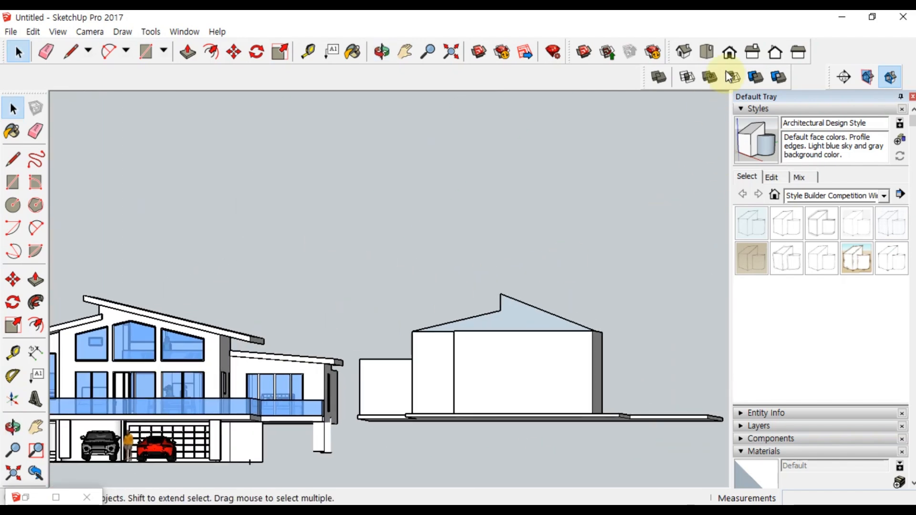
{"action": "left_click", "coordinate": [729, 52]}
{"action": "middle_click_drag", "start_coordinate": [299, 257], "coordinate": [495, 275], "text": "shift"}
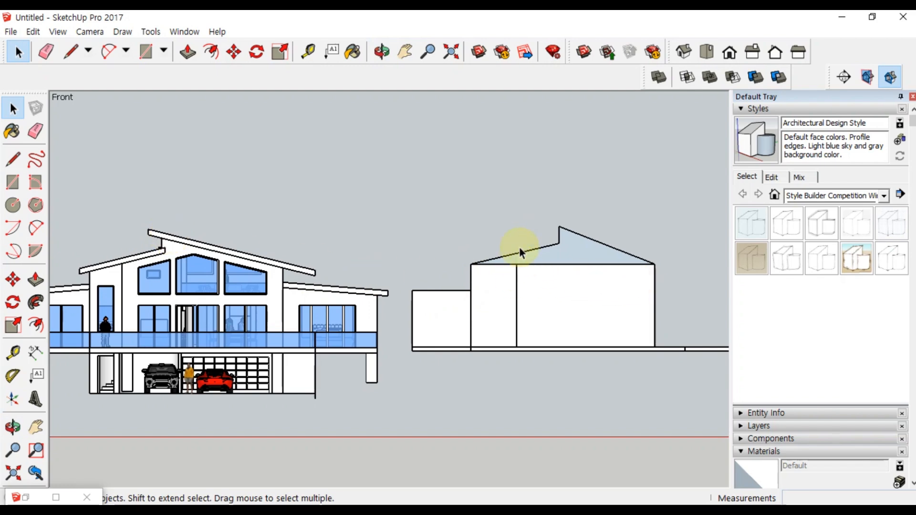
{"action": "middle_click_drag", "start_coordinate": [572, 253], "coordinate": [685, 107]}
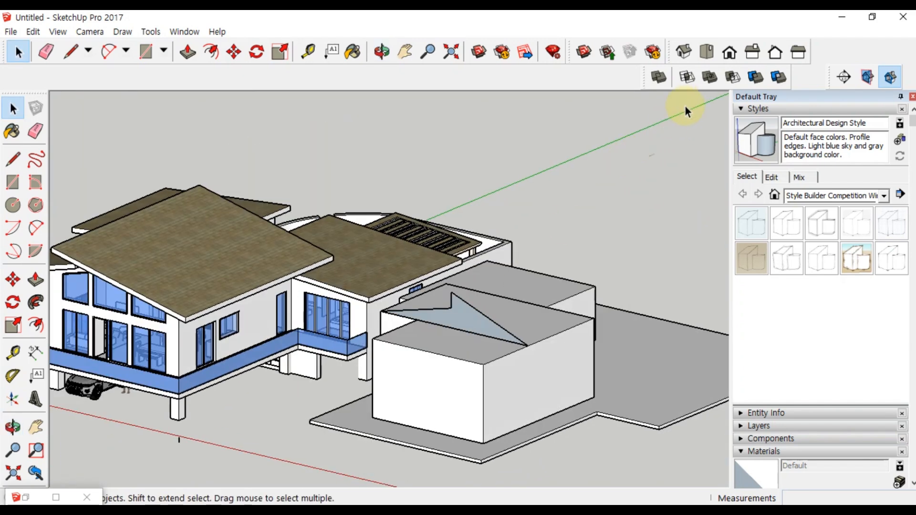
{"action": "left_click", "coordinate": [721, 63]}
{"action": "scroll", "coordinate": [603, 256], "scroll_direction": "up", "scroll_amount": 5}
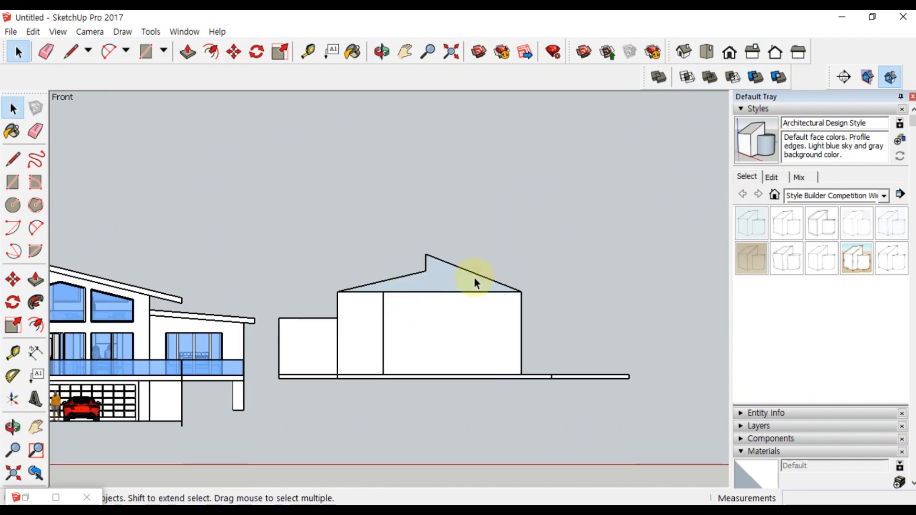
{"action": "middle_click_drag", "start_coordinate": [425, 217], "coordinate": [556, 238], "text": "shift"}
Extrude the stepped roof profile both forward and backward to cover the full depth of the front volume.
{"action": "middle_click_drag", "start_coordinate": [526, 308], "coordinate": [460, 399]}
{"action": "scroll", "coordinate": [472, 377], "scroll_direction": "up", "scroll_amount": 2}
{"action": "key", "text": "p"}
{"action": "middle_click_drag", "start_coordinate": [477, 364], "coordinate": [580, 391]}
{"action": "left_click", "coordinate": [357, 366]}
{"action": "left_click", "coordinate": [483, 441]}
{"action": "left_click", "coordinate": [529, 361]}
{"action": "left_click", "coordinate": [509, 412]}
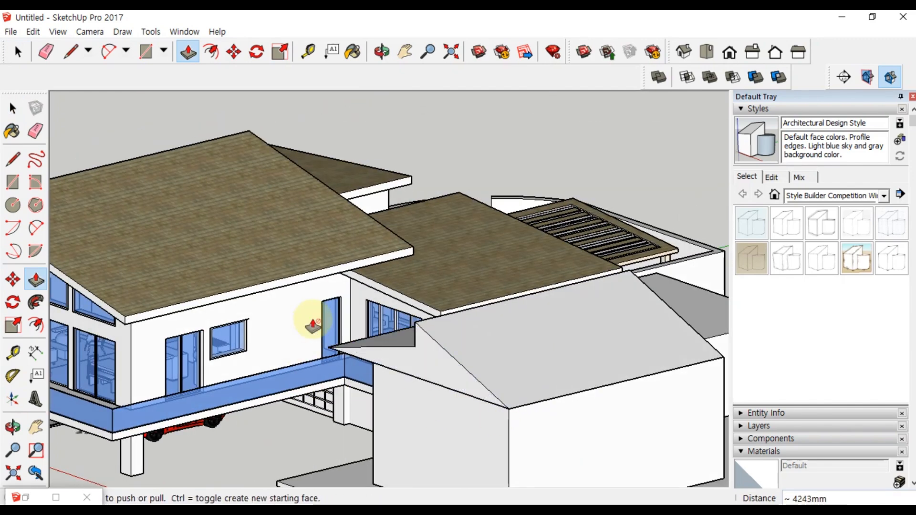
Examine the reference house's eaves and recessed front corner, comparing them with the new roof volume.
{"action": "scroll", "coordinate": [305, 322], "scroll_direction": "down", "scroll_amount": 2}
{"action": "scroll", "coordinate": [240, 358], "scroll_direction": "down", "scroll_amount": 3}
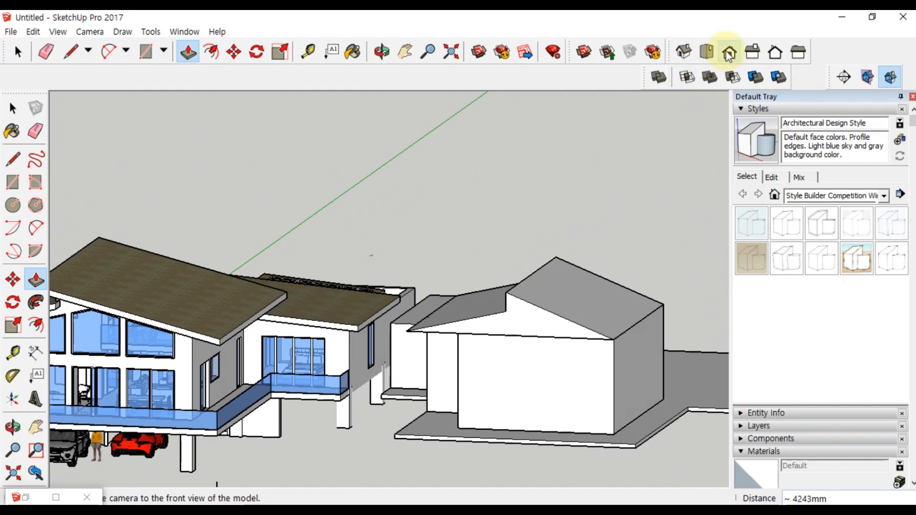
{"action": "left_click", "coordinate": [729, 51]}
{"action": "middle_click_drag", "start_coordinate": [293, 291], "coordinate": [521, 336], "text": "shift"}
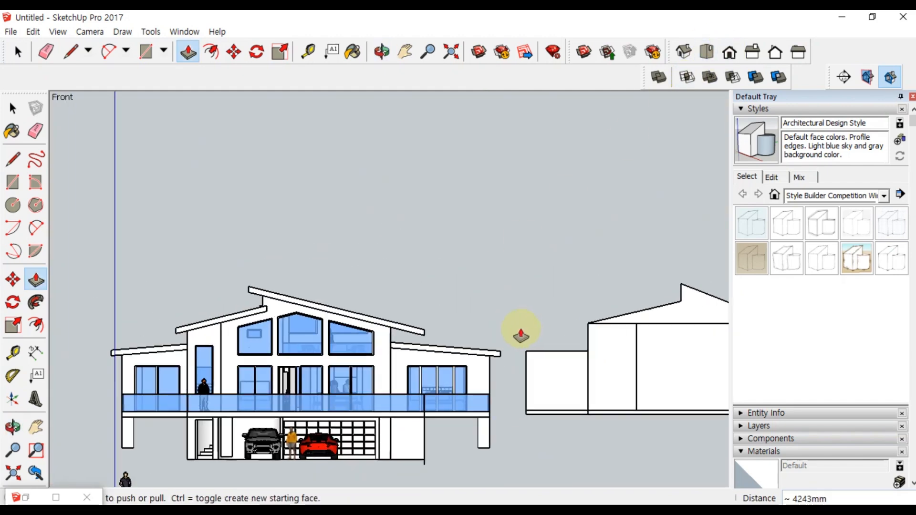
{"action": "middle_click_drag", "start_coordinate": [598, 352], "coordinate": [437, 304]}
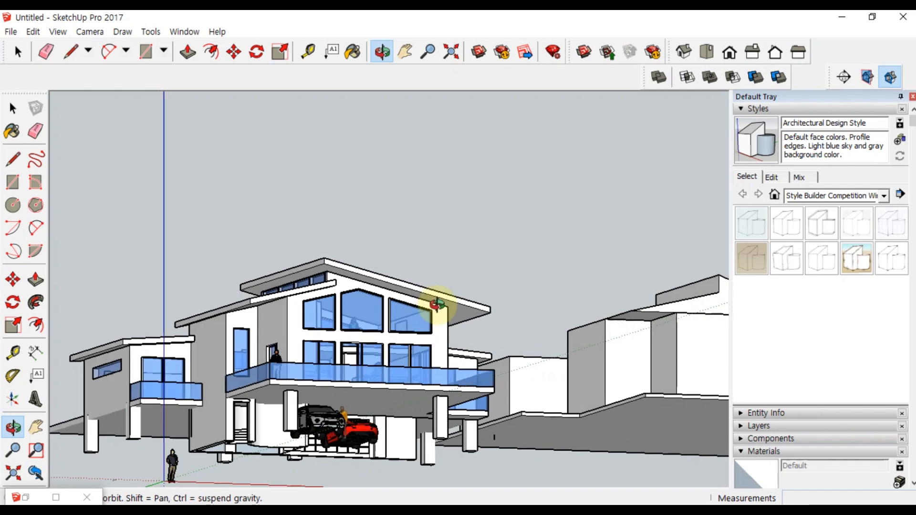
{"action": "key", "text": "p"}
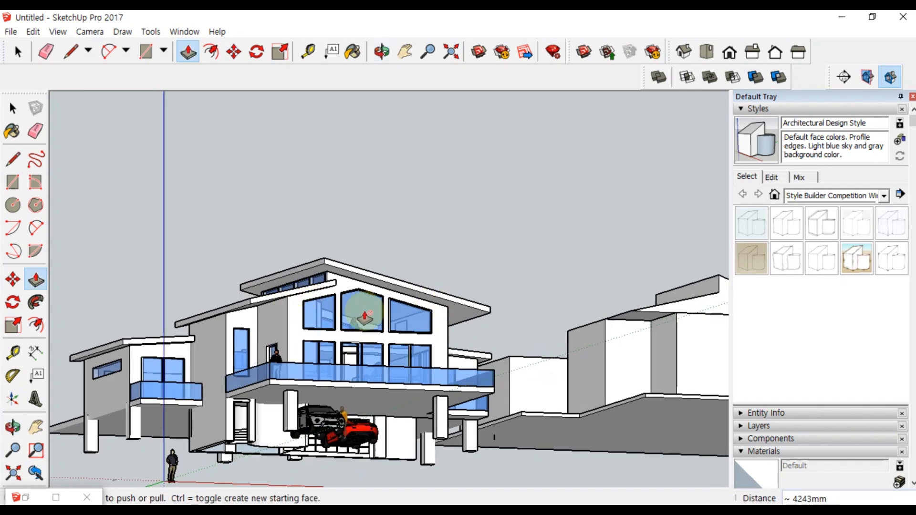
{"action": "middle_click_drag", "start_coordinate": [365, 317], "coordinate": [337, 293]}
{"action": "scroll", "coordinate": [340, 314], "scroll_direction": "up", "scroll_amount": 5}
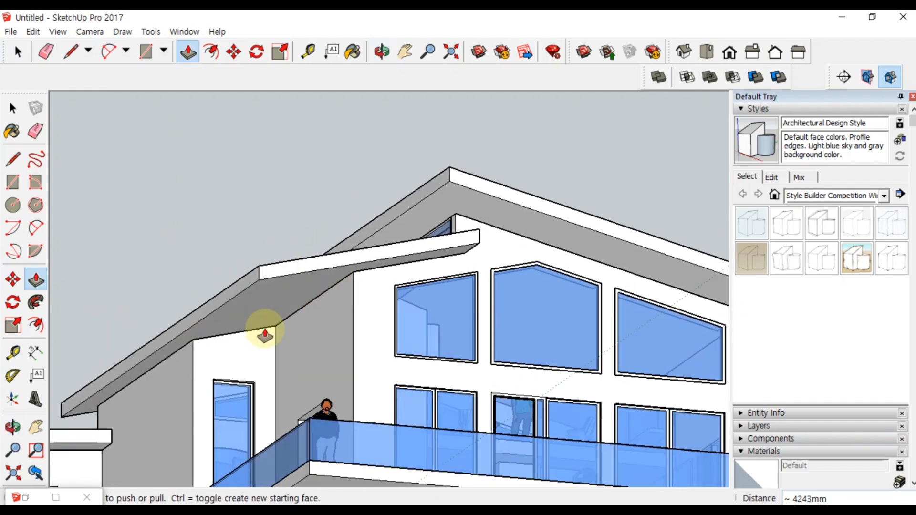
{"action": "scroll", "coordinate": [302, 328], "scroll_direction": "down", "scroll_amount": 3}
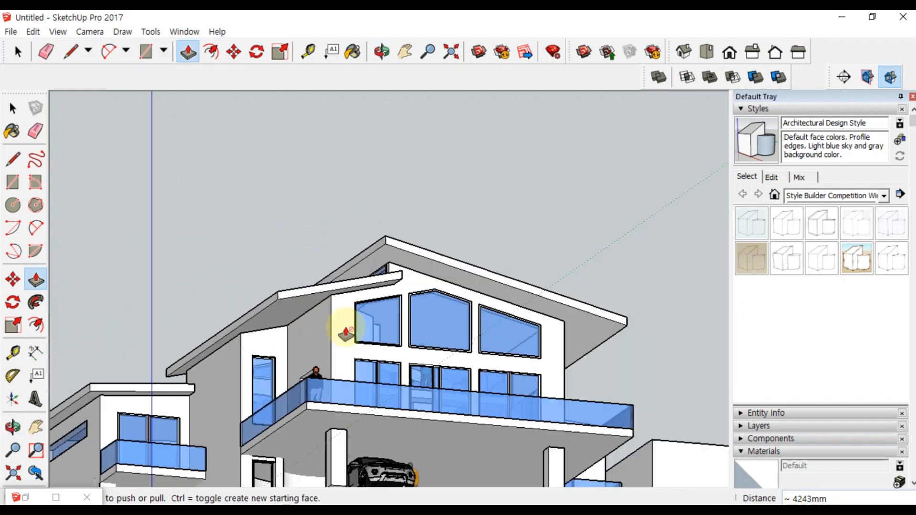
{"action": "middle_click_drag", "start_coordinate": [346, 334], "coordinate": [590, 382]}
{"action": "scroll", "coordinate": [650, 334], "scroll_direction": "up", "scroll_amount": 3}
Draw a vertical line about 612 mm tall on the roof's front gable, from the wall recess corner up to the slope.
{"action": "key", "text": "space"}
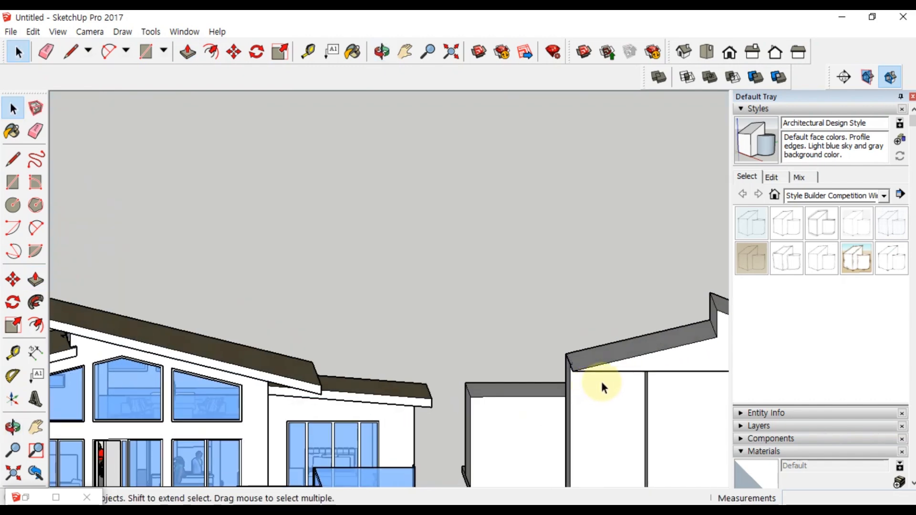
{"action": "key", "text": "l"}
{"action": "left_click", "coordinate": [648, 371]}
{"action": "left_click", "coordinate": [648, 354]}
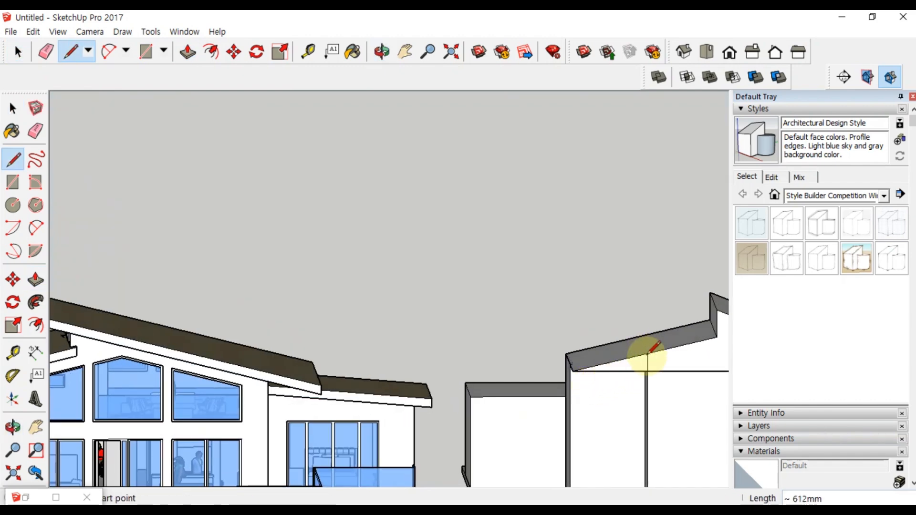
{"action": "key", "text": "space"}
Push the small gable face above the recess back until it is flush with the recessed wall below.
{"action": "left_click", "coordinate": [635, 368]}
{"action": "key", "text": "p"}
{"action": "left_click", "coordinate": [635, 366]}
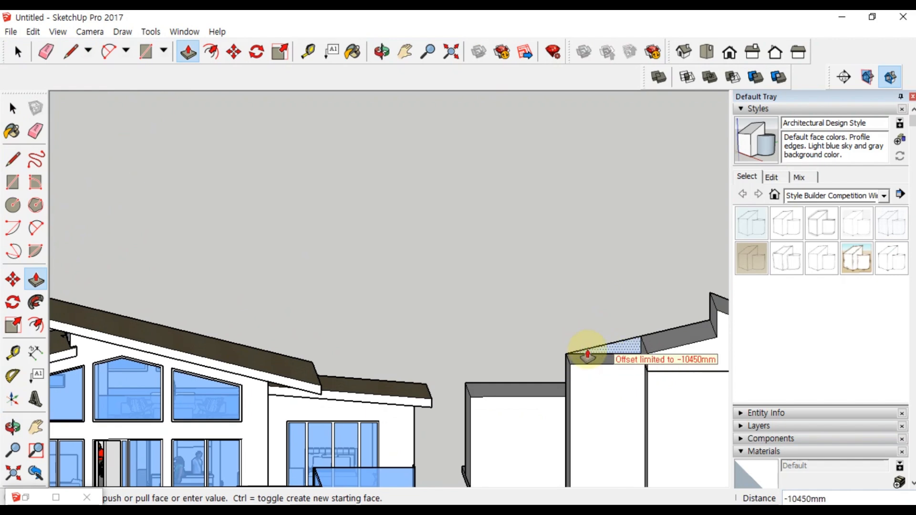
{"action": "left_click", "coordinate": [600, 373]}
{"action": "key", "text": "space"}
{"action": "key", "text": "space"}
Delete the bottom edge of the large front gable face so the gable opens.
{"action": "scroll", "coordinate": [548, 301], "scroll_direction": "down", "scroll_amount": 3}
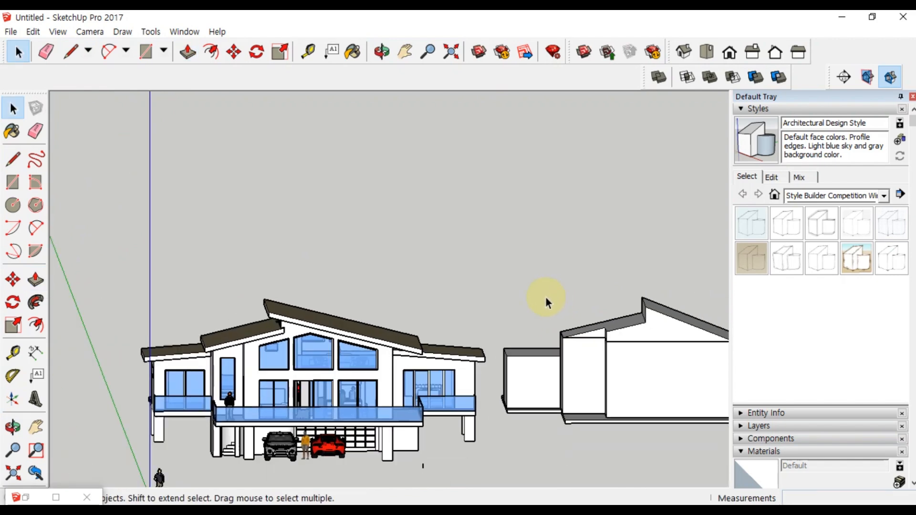
{"action": "middle_click_drag", "start_coordinate": [610, 212], "coordinate": [544, 337]}
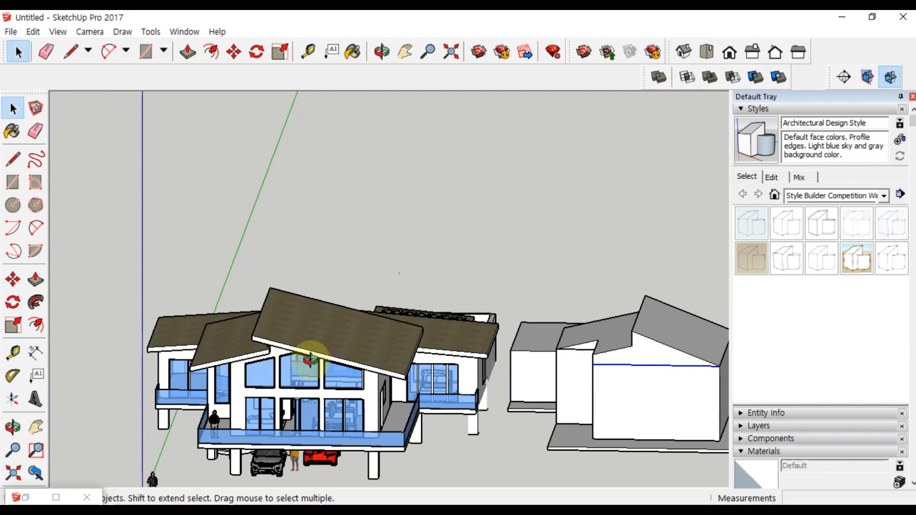
{"action": "middle_click_drag", "start_coordinate": [307, 361], "coordinate": [284, 346]}
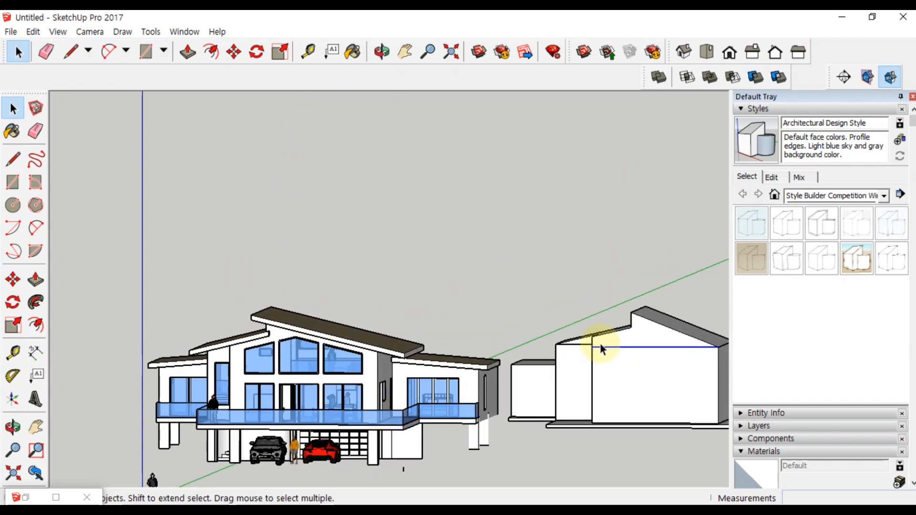
{"action": "key", "text": "Delete"}
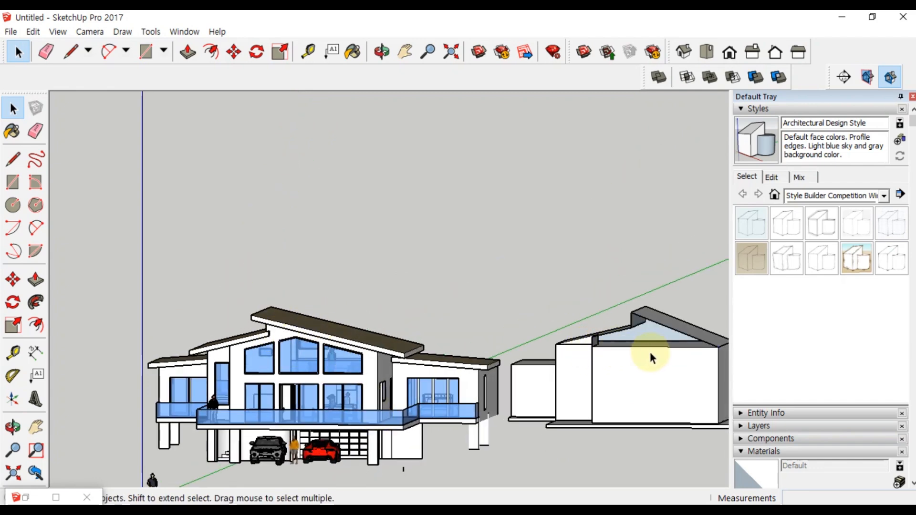
Inspect the open front gable and check which geometry belongs to the front volume's group and which to the roof.
{"action": "scroll", "coordinate": [654, 348], "scroll_direction": "up", "scroll_amount": 4}
{"action": "middle_click_drag", "start_coordinate": [659, 332], "coordinate": [392, 287]}
{"action": "scroll", "coordinate": [391, 296], "scroll_direction": "up", "scroll_amount": 2}
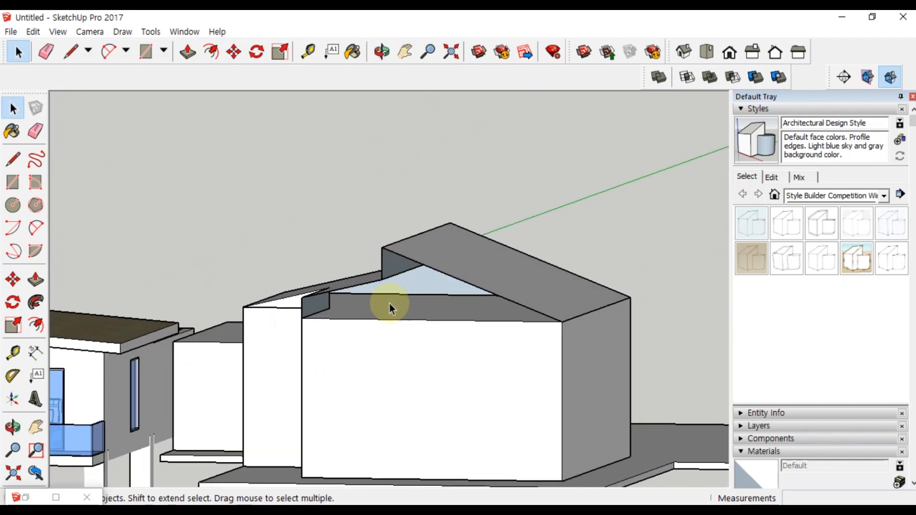
{"action": "left_click", "coordinate": [529, 376]}
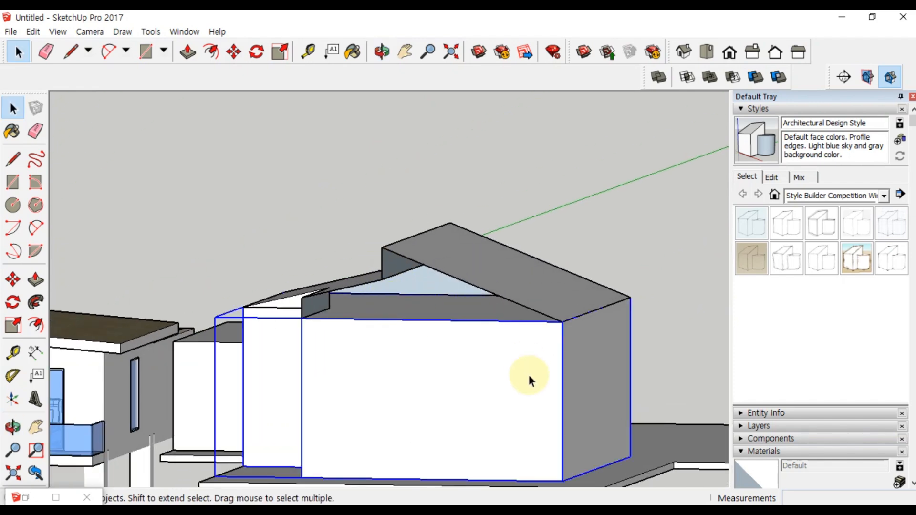
{"action": "left_click", "coordinate": [521, 279]}
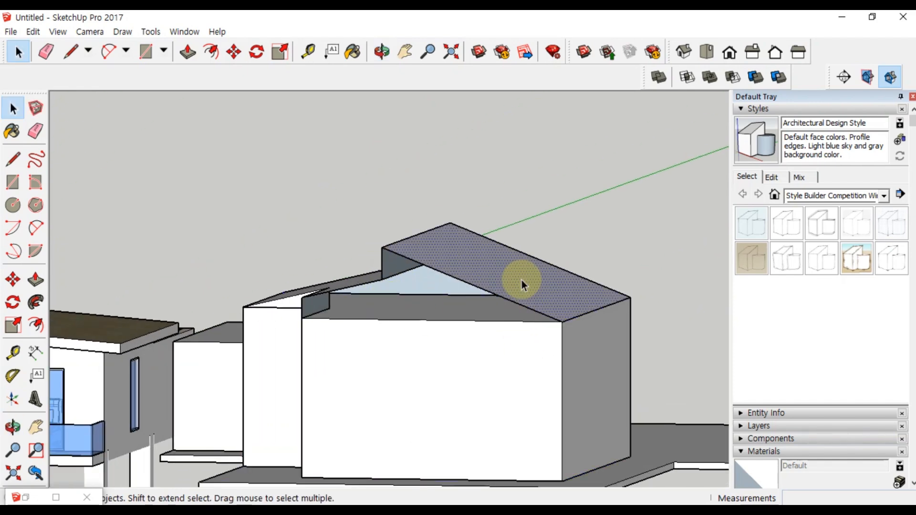
{"action": "left_click", "coordinate": [346, 287]}
{"action": "triple_click", "coordinate": [414, 377]}
{"action": "middle_click_drag", "start_coordinate": [413, 376], "coordinate": [385, 323]}
{"action": "scroll", "coordinate": [365, 307], "scroll_direction": "up", "scroll_amount": 3}
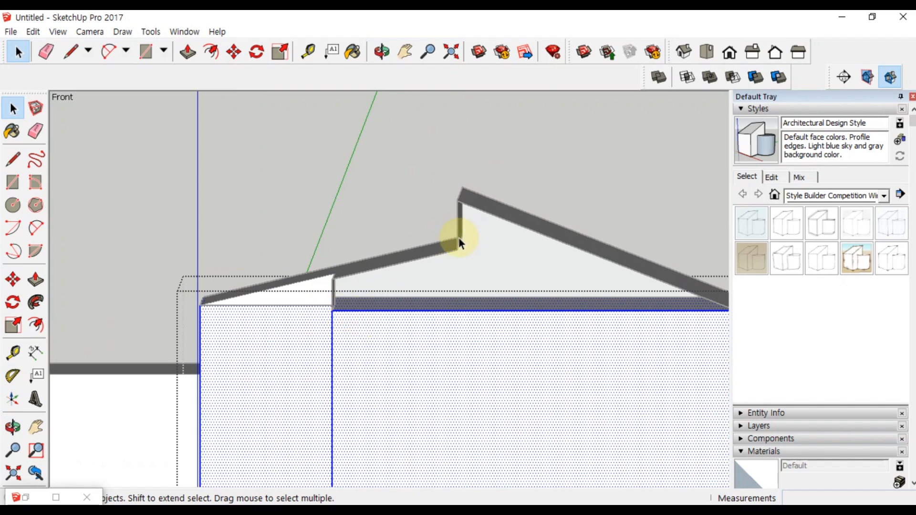
{"action": "scroll", "coordinate": [454, 283], "scroll_direction": "down", "scroll_amount": 3}
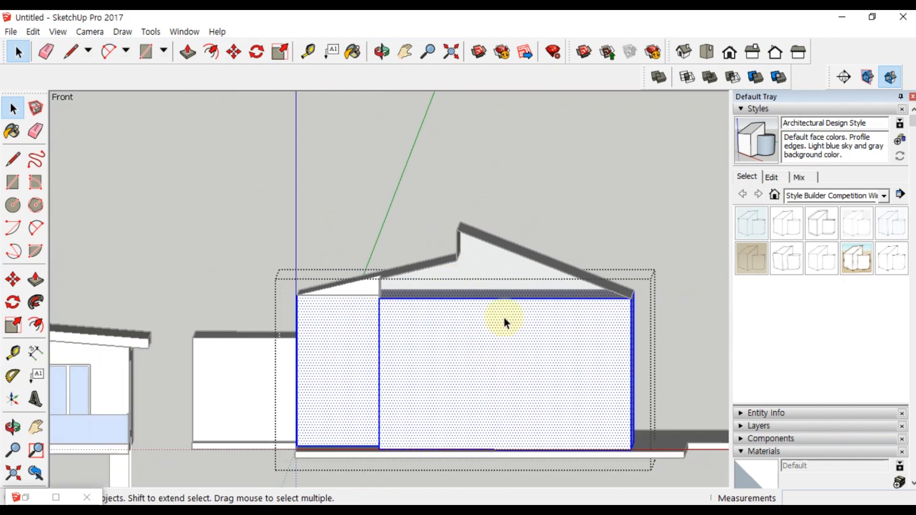
Examine the front volume and its open gable from the front, above and the sides, including the options for its group.
{"action": "right_click", "coordinate": [525, 318]}
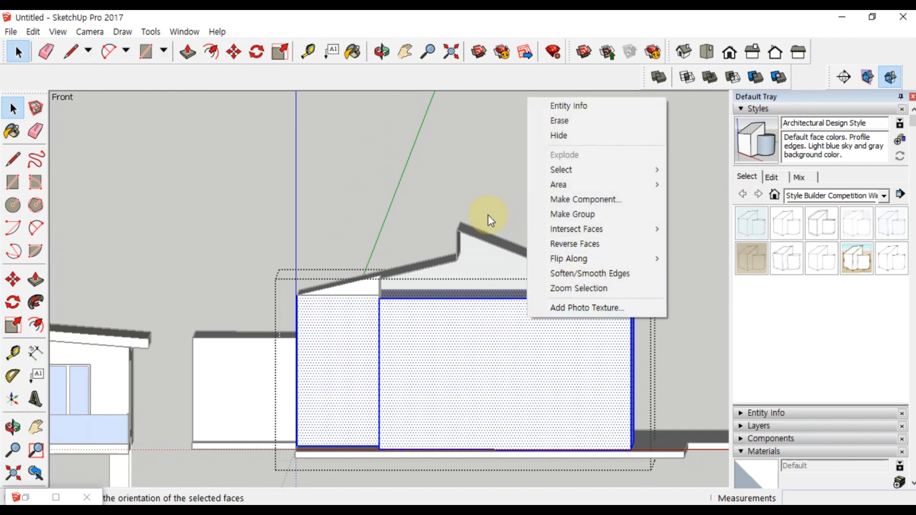
{"action": "left_click", "coordinate": [413, 251]}
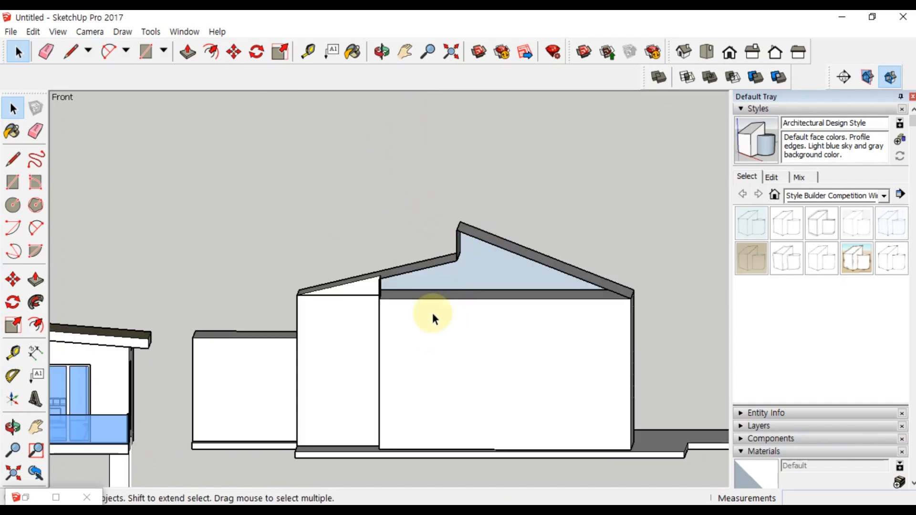
{"action": "right_click", "coordinate": [475, 330]}
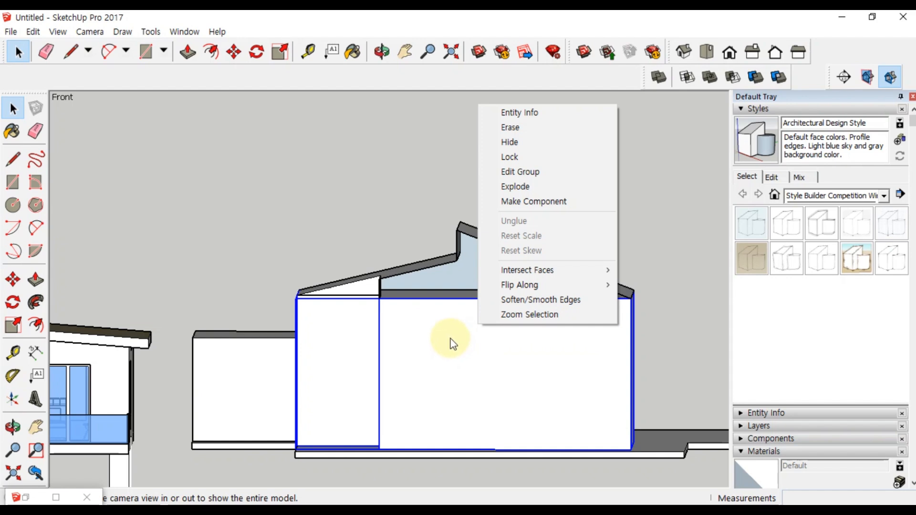
{"action": "left_click", "coordinate": [366, 234]}
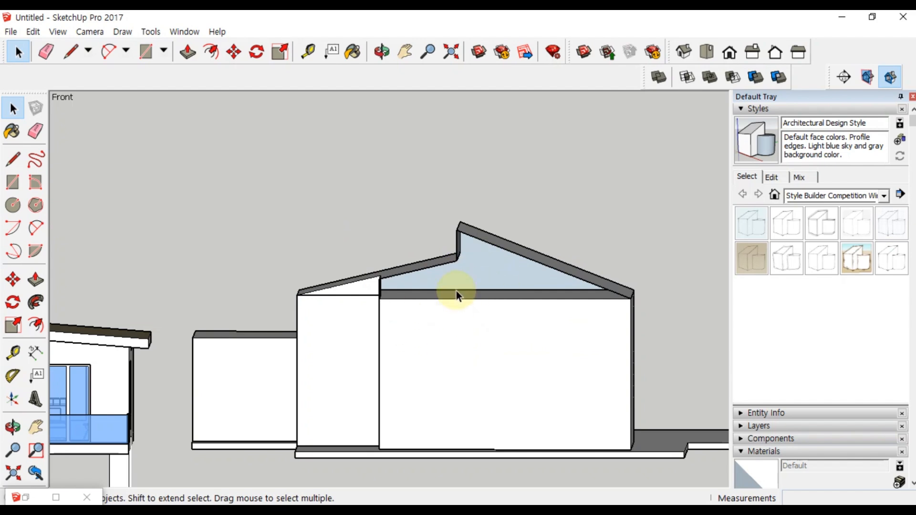
{"action": "middle_click_drag", "start_coordinate": [425, 297], "coordinate": [486, 385]}
{"action": "left_click", "coordinate": [486, 385]}
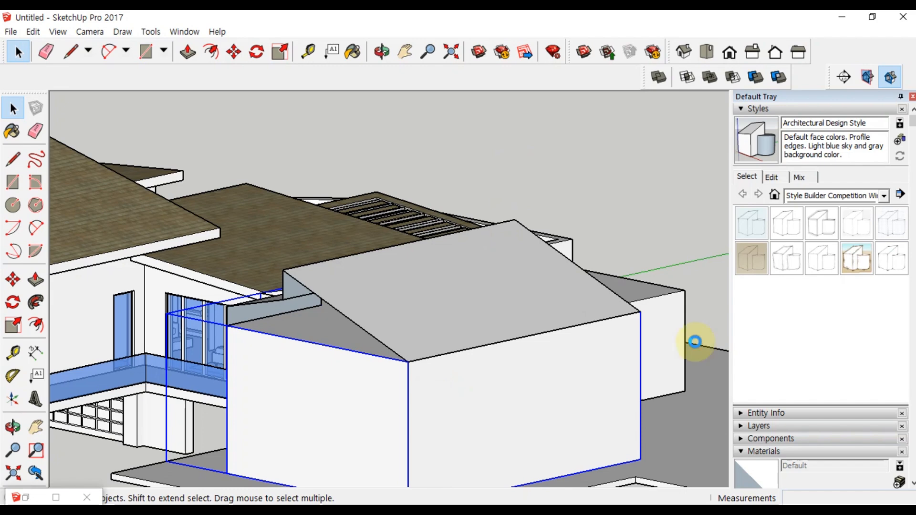
{"action": "double_click", "coordinate": [503, 348]}
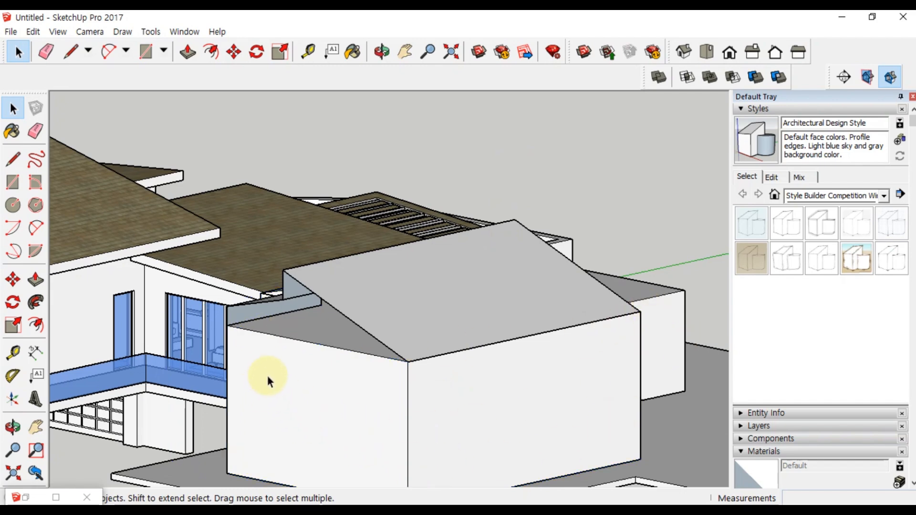
{"action": "scroll", "coordinate": [337, 378], "scroll_direction": "down", "scroll_amount": 3}
{"action": "middle_click_drag", "start_coordinate": [338, 398], "coordinate": [382, 377]}
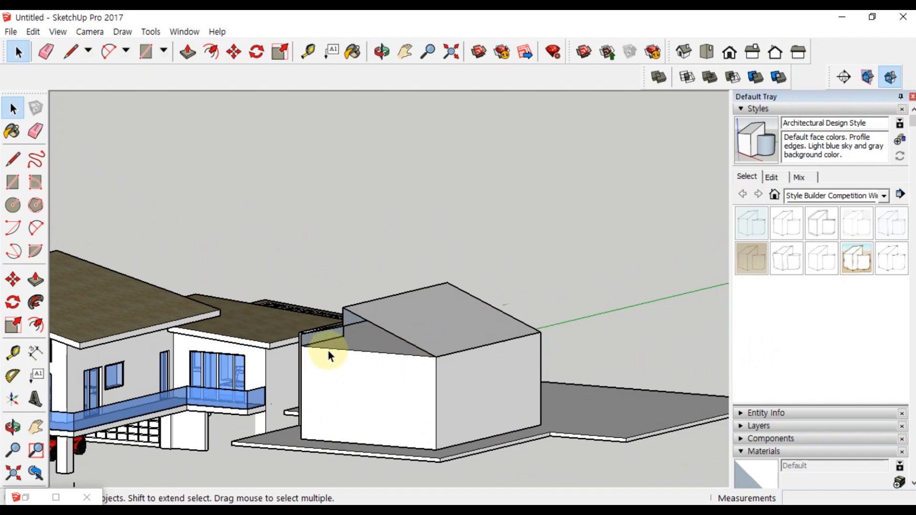
{"action": "middle_click_drag", "start_coordinate": [302, 380], "coordinate": [500, 316]}
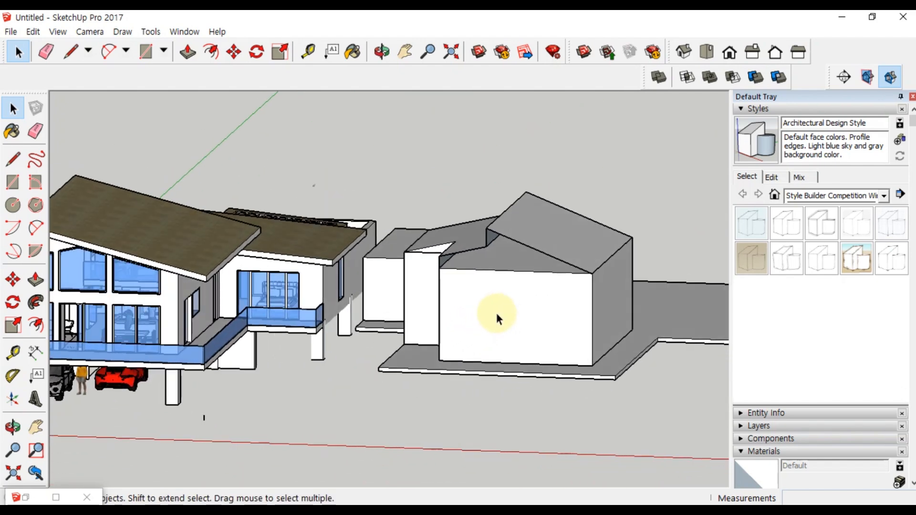
Explode the front volume's group into loose geometry and check its front wall, gable and side faces by selecting them.
{"action": "left_click", "coordinate": [501, 313]}
{"action": "right_click", "coordinate": [500, 311]}
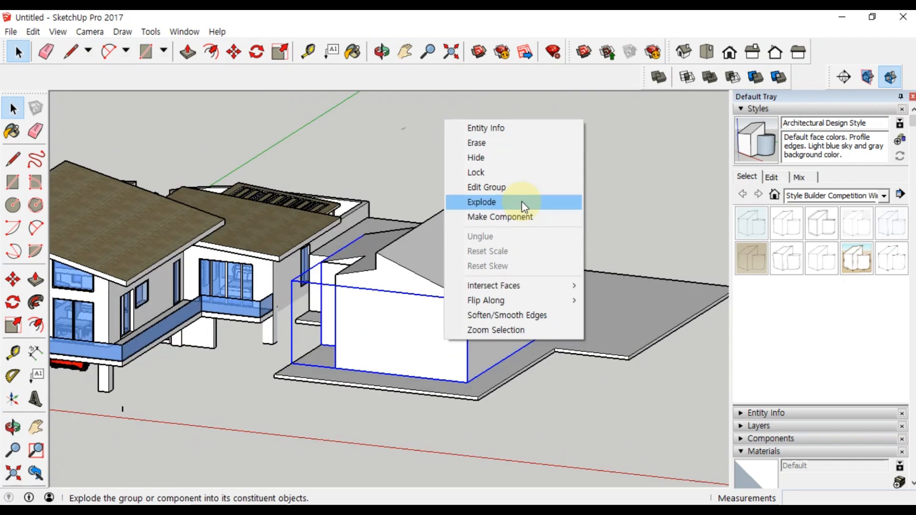
{"action": "left_click", "coordinate": [521, 202]}
{"action": "left_click", "coordinate": [554, 402]}
{"action": "left_click", "coordinate": [457, 322]}
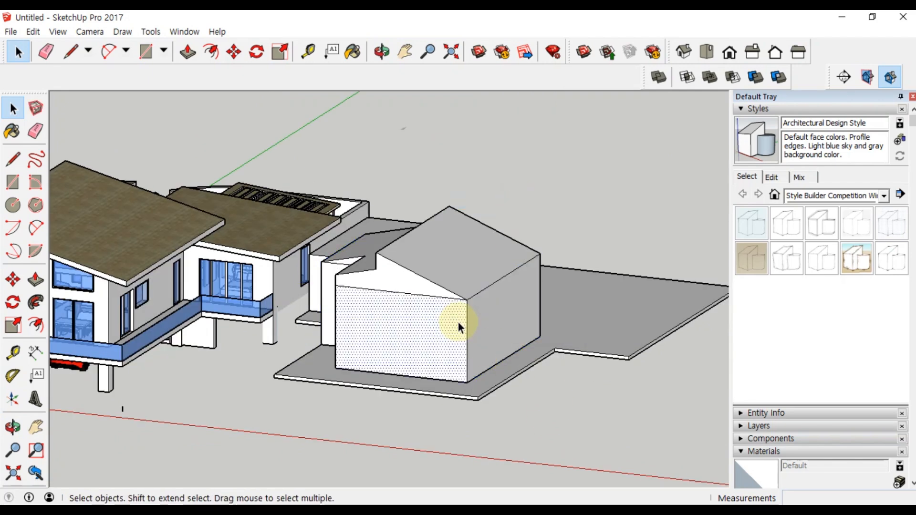
{"action": "left_click", "coordinate": [425, 290]}
{"action": "left_click", "coordinate": [447, 267]}
{"action": "left_click", "coordinate": [523, 320]}
{"action": "left_click", "coordinate": [453, 334]}
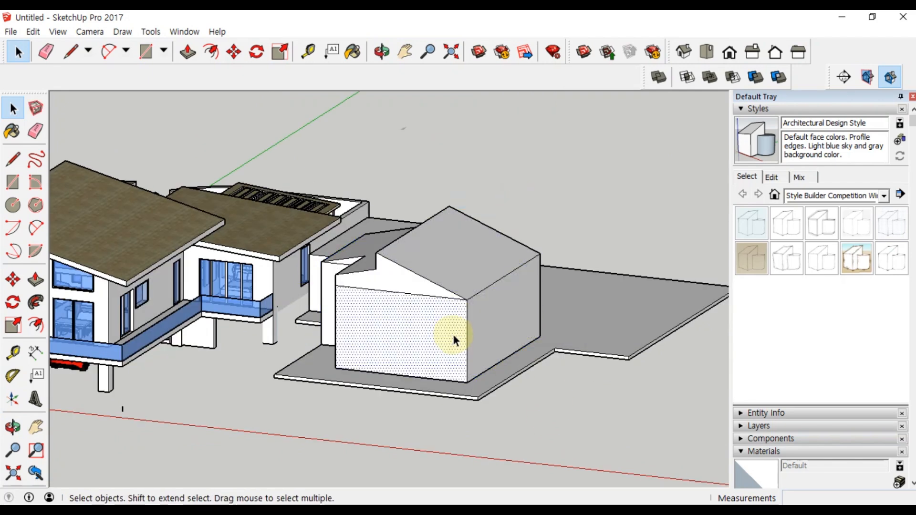
Group all connected geometry of the front volume together with its stepped roof, leaving out the rear block.
{"action": "left_click", "coordinate": [589, 326]}
{"action": "middle_click_drag", "start_coordinate": [589, 329], "coordinate": [562, 245]}
{"action": "left_click", "coordinate": [562, 245]}
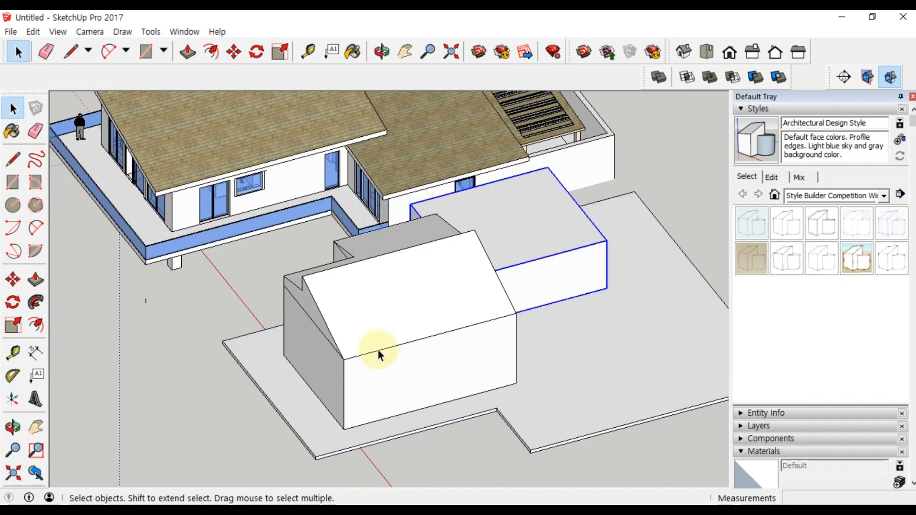
{"action": "middle_click_drag", "start_coordinate": [378, 351], "coordinate": [633, 311]}
{"action": "left_click", "coordinate": [528, 303]}
{"action": "right_click", "coordinate": [525, 302]}
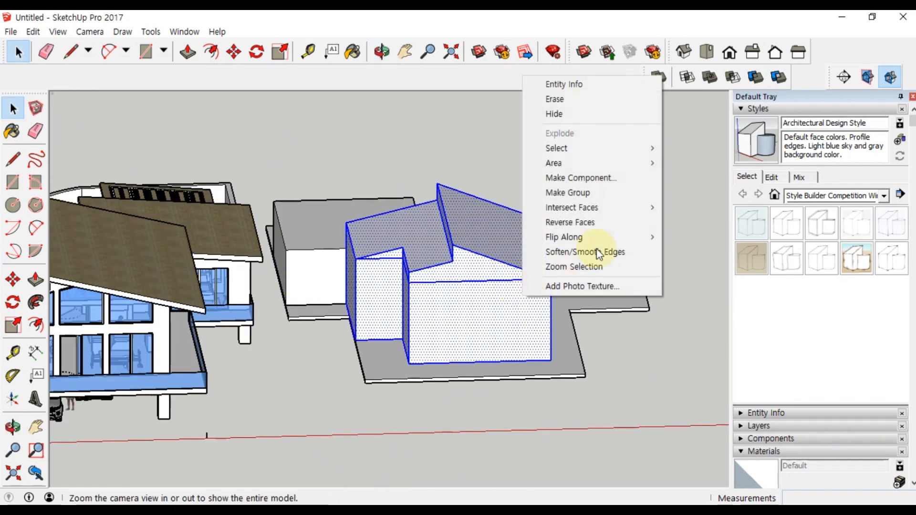
{"action": "left_click", "coordinate": [591, 191]}
{"action": "left_click", "coordinate": [614, 351]}
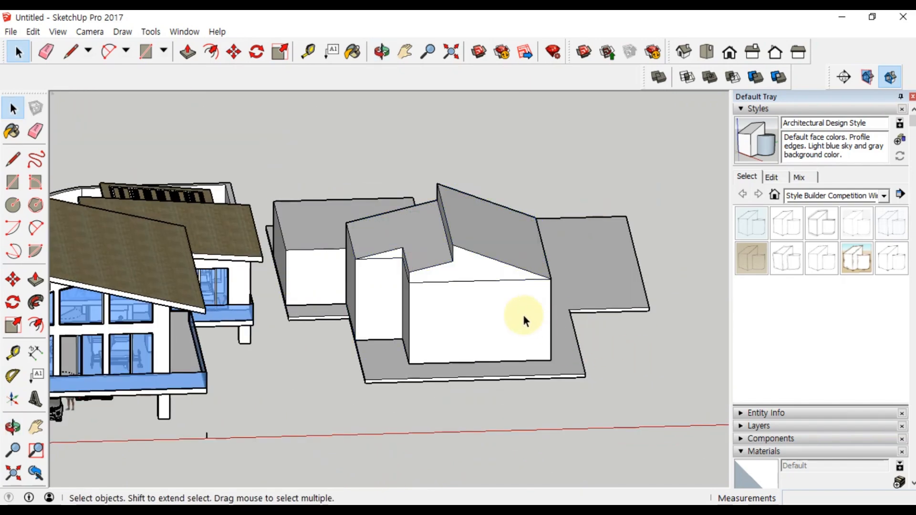
Inside the new group, delete the horizontal edge separating the large front wall from the gable above it.
{"action": "scroll", "coordinate": [477, 286], "scroll_direction": "up", "scroll_amount": 3}
{"action": "middle_click_drag", "start_coordinate": [471, 284], "coordinate": [452, 202]}
{"action": "key", "text": "e"}
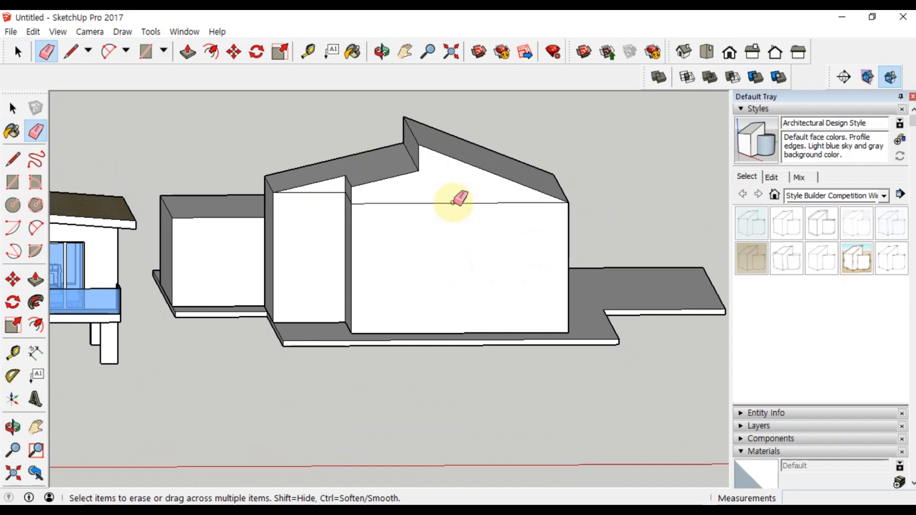
{"action": "key", "text": "space"}
{"action": "left_click", "coordinate": [453, 200]}
{"action": "double_click", "coordinate": [454, 203]}
{"action": "left_click", "coordinate": [454, 204]}
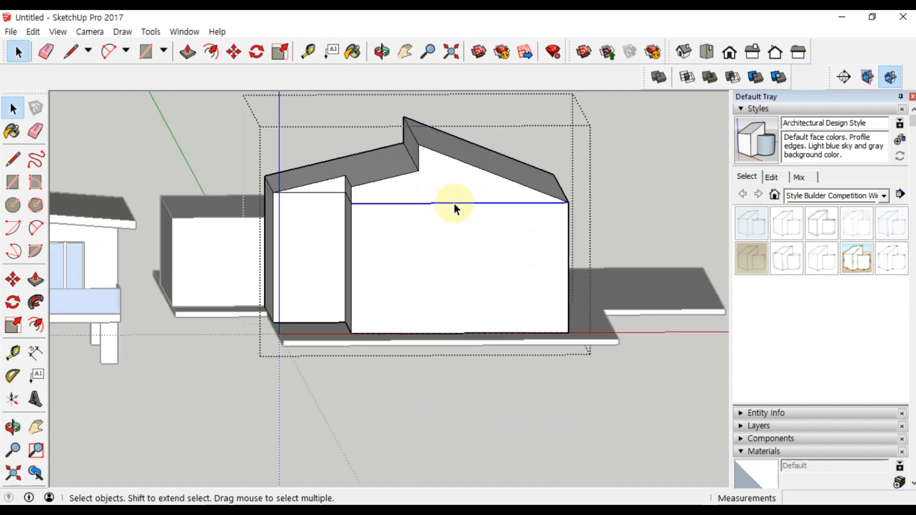
{"action": "key", "text": "Delete"}
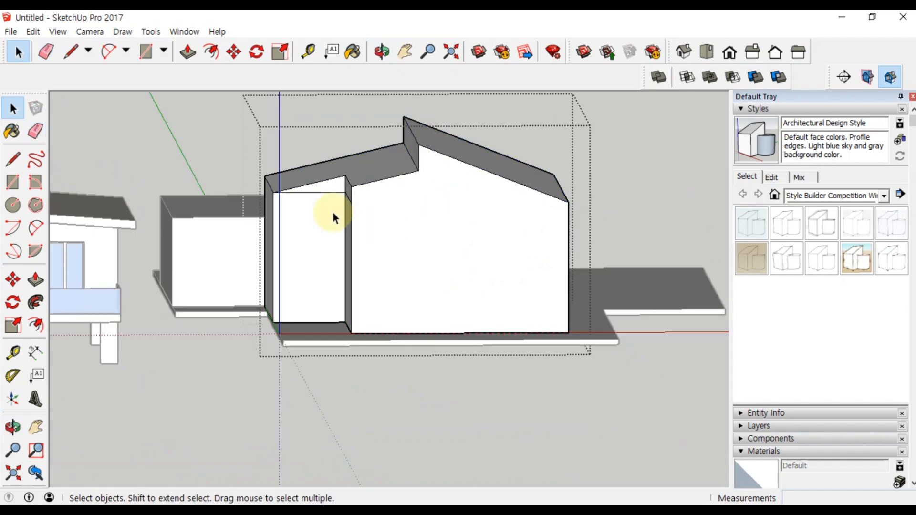
Erase the remaining horizontal seams between wall and gable on the recessed front wall and the rear wall, and leave the group.
{"action": "key", "text": "e"}
{"action": "mouse_move", "coordinate": [333, 217]}
{"action": "middle_mouse_down"}
{"action": "mouse_move", "coordinate": [327, 208]}
{"action": "mouse_move", "coordinate": [409, 200]}
{"action": "mouse_move", "coordinate": [262, 276]}
{"action": "mouse_move", "coordinate": [213, 241]}
{"action": "mouse_move", "coordinate": [322, 181]}
{"action": "middle_mouse_up"}
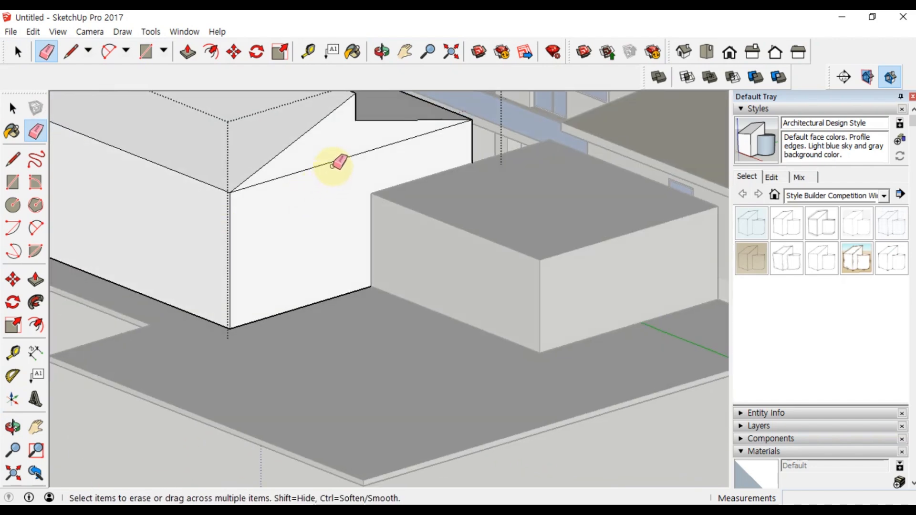
{"action": "left_click", "coordinate": [333, 164]}
{"action": "key", "text": "space"}
{"action": "scroll", "coordinate": [290, 188], "scroll_direction": "down", "scroll_amount": 3}
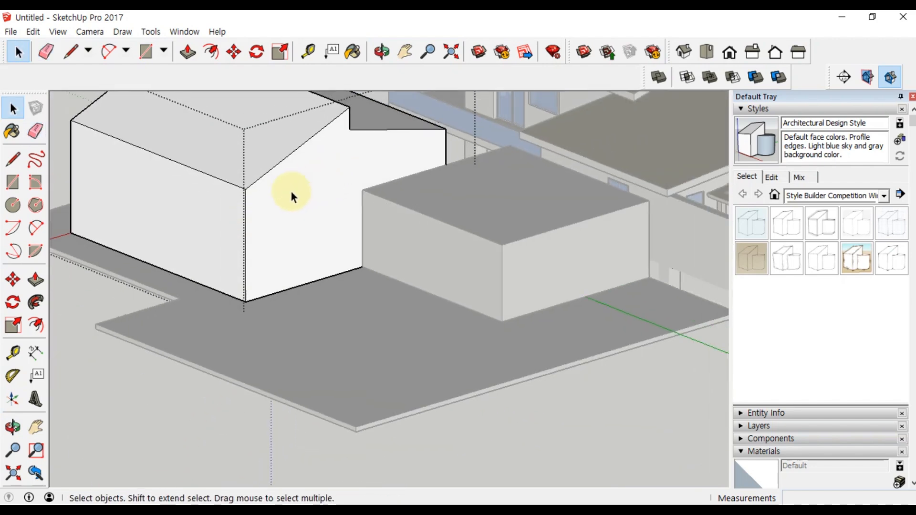
{"action": "scroll", "coordinate": [159, 182], "scroll_direction": "down", "scroll_amount": 2}
{"action": "left_click", "coordinate": [70, 226]}
Compare the simplified volume with the reference house from the front, examining the reference's roof slabs and overhangs.
{"action": "middle_click_drag", "start_coordinate": [477, 277], "coordinate": [692, 234]}
{"action": "middle_click_drag", "start_coordinate": [259, 341], "coordinate": [329, 363]}
{"action": "left_click", "coordinate": [729, 51]}
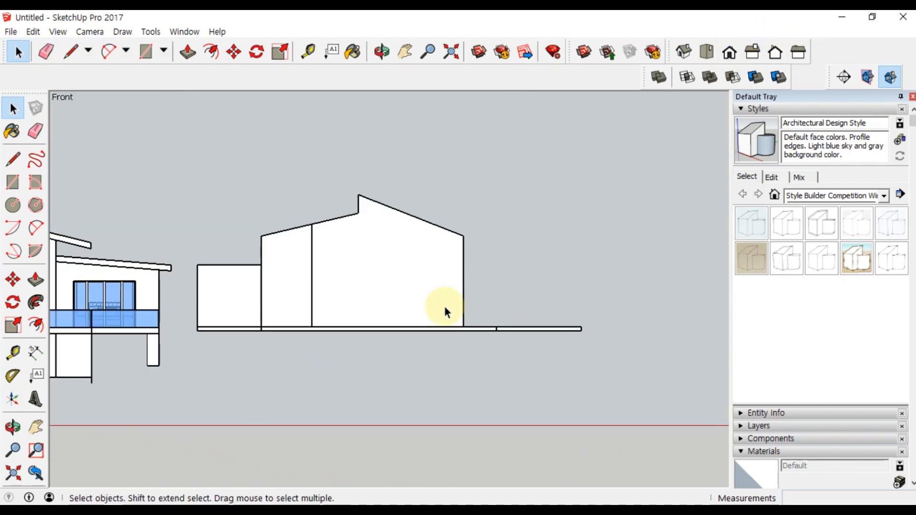
{"action": "middle_click_drag", "start_coordinate": [287, 308], "coordinate": [483, 320], "text": "shift"}
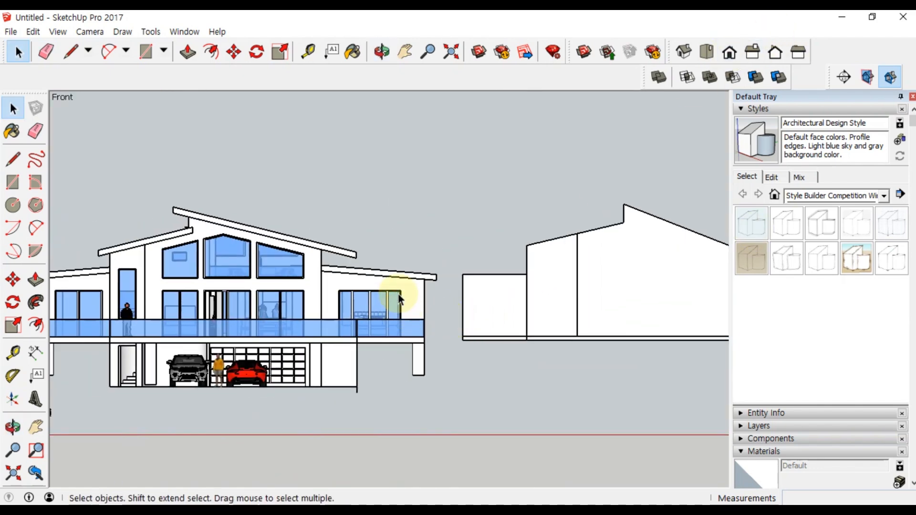
{"action": "scroll", "coordinate": [399, 300], "scroll_direction": "down", "scroll_amount": 1}
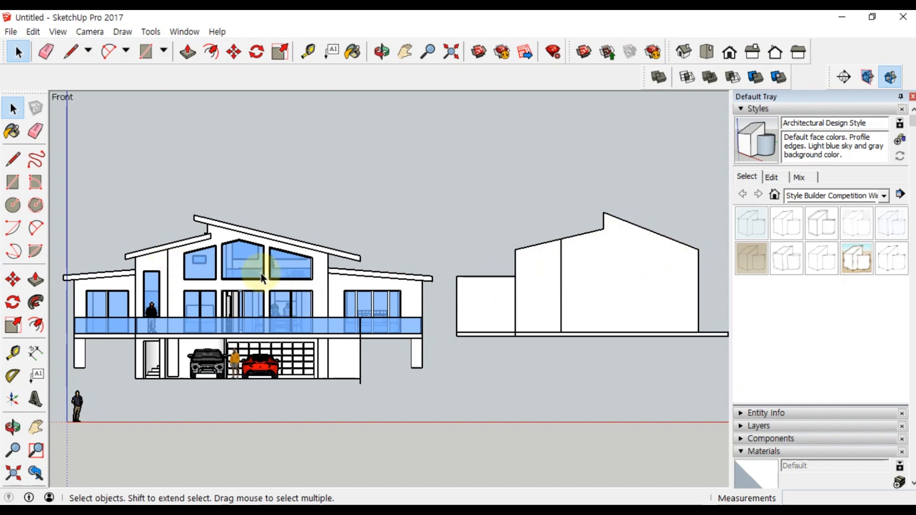
{"action": "middle_click_drag", "start_coordinate": [287, 262], "coordinate": [201, 237]}
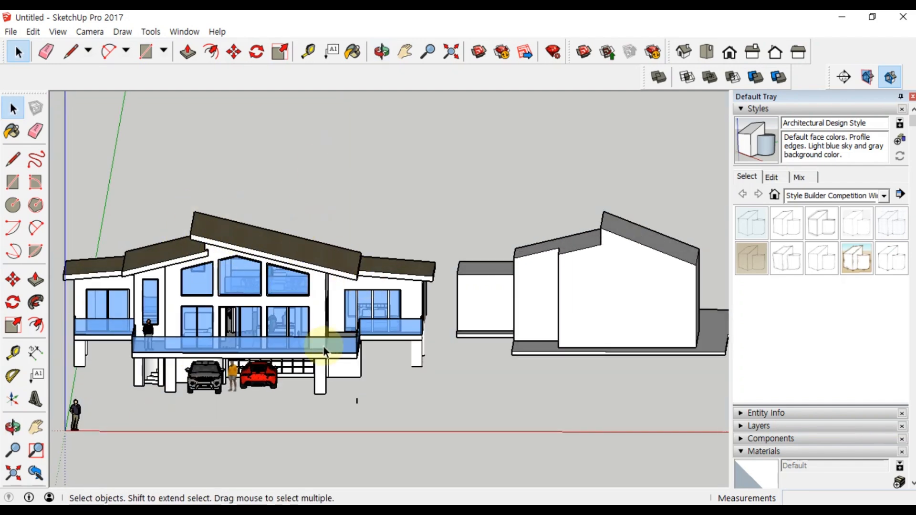
In front view, extend the upper roof slope with a line past its peak and add a short vertical line up from its end.
{"action": "left_click", "coordinate": [730, 53]}
{"action": "scroll", "coordinate": [484, 291], "scroll_direction": "up", "scroll_amount": 4}
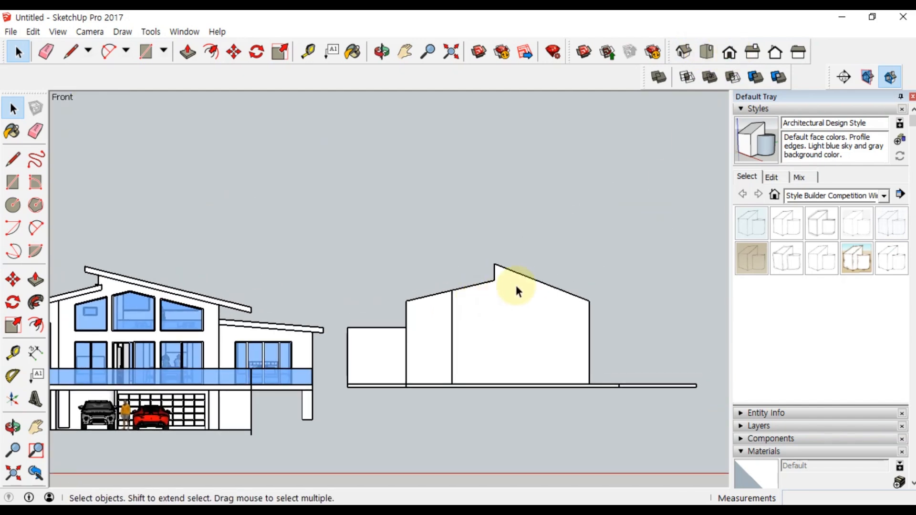
{"action": "key", "text": "l"}
{"action": "left_click", "coordinate": [589, 301]}
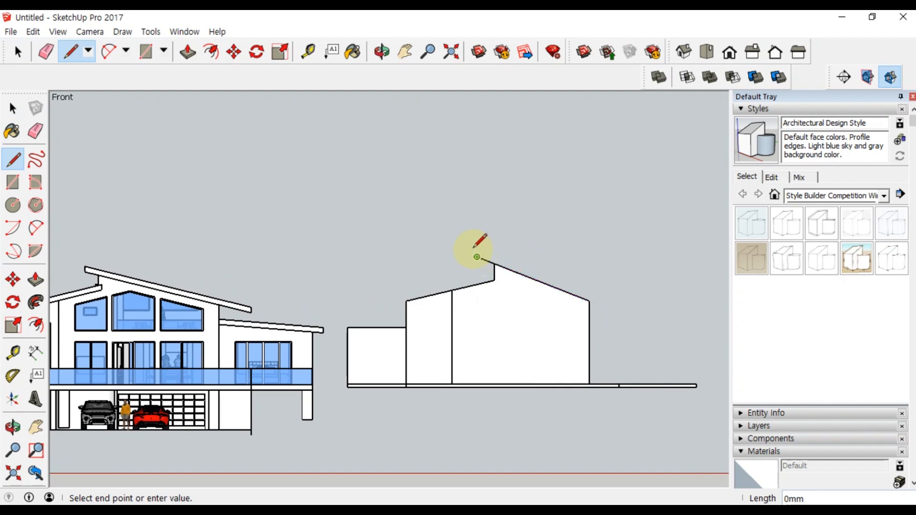
{"action": "left_click", "coordinate": [476, 246]}
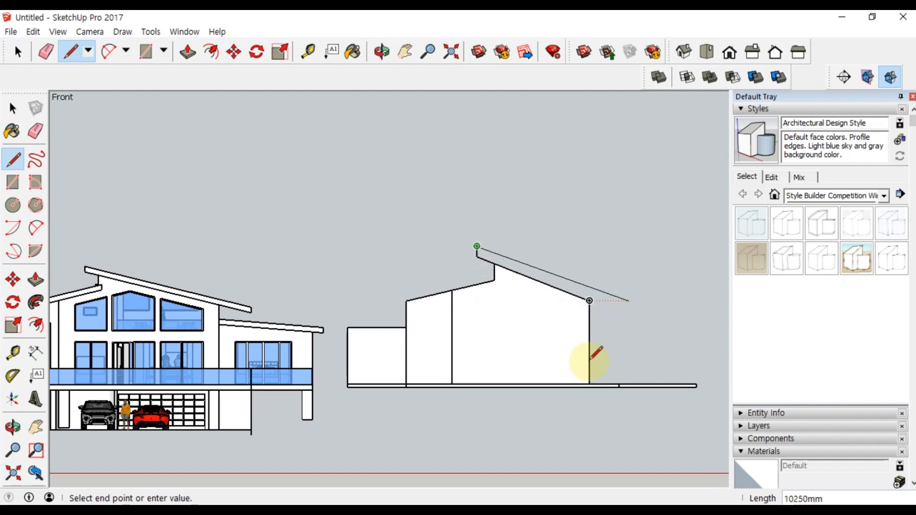
{"action": "scroll", "coordinate": [606, 291], "scroll_direction": "up", "scroll_amount": 3}
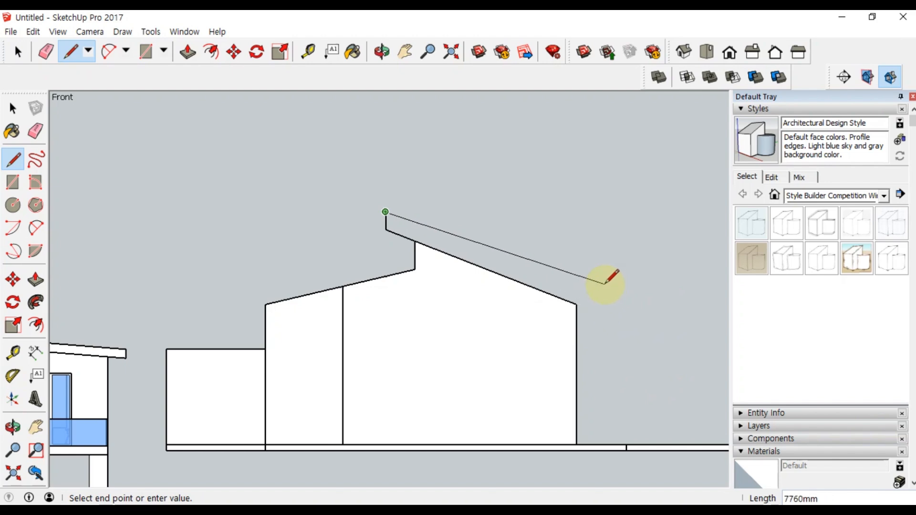
{"action": "key", "text": "Escape"}
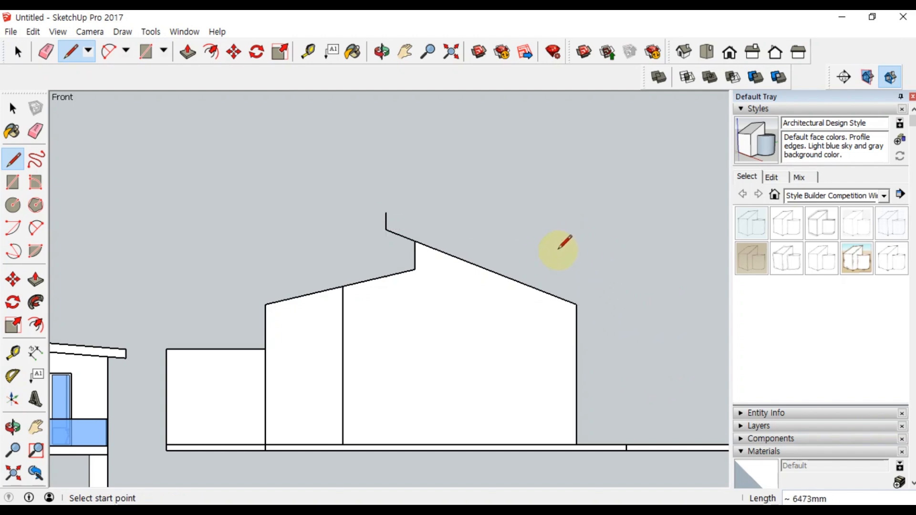
{"action": "key", "text": "space"}
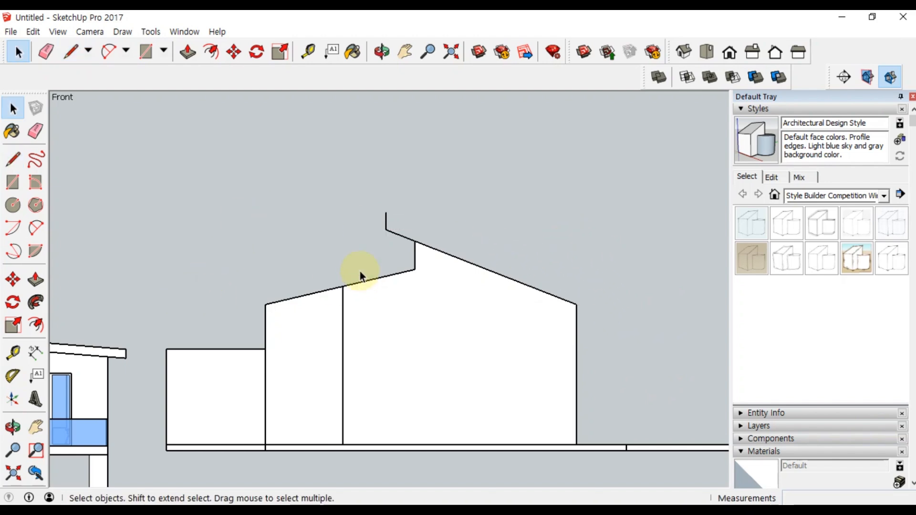
Place a guide line parallel to the upper roof slope through the top end of the short vertical line.
{"action": "left_click", "coordinate": [13, 354]}
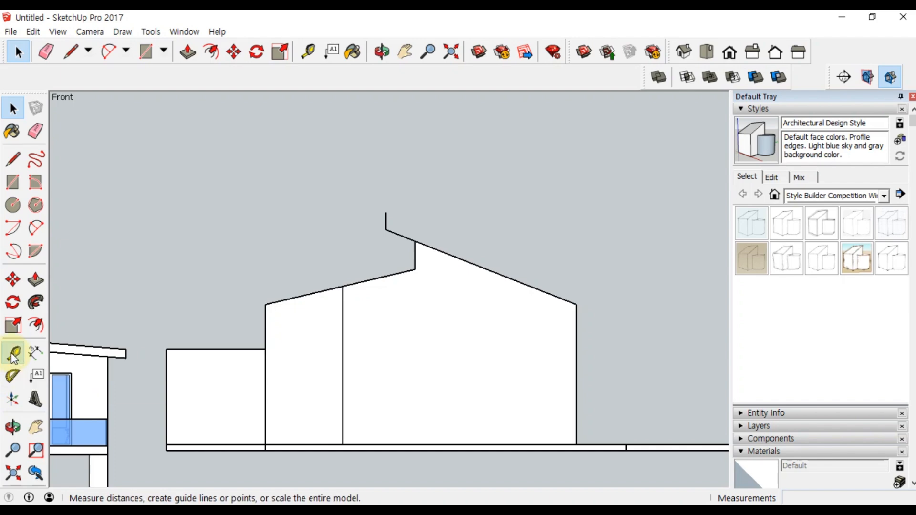
{"action": "left_click", "coordinate": [481, 267]}
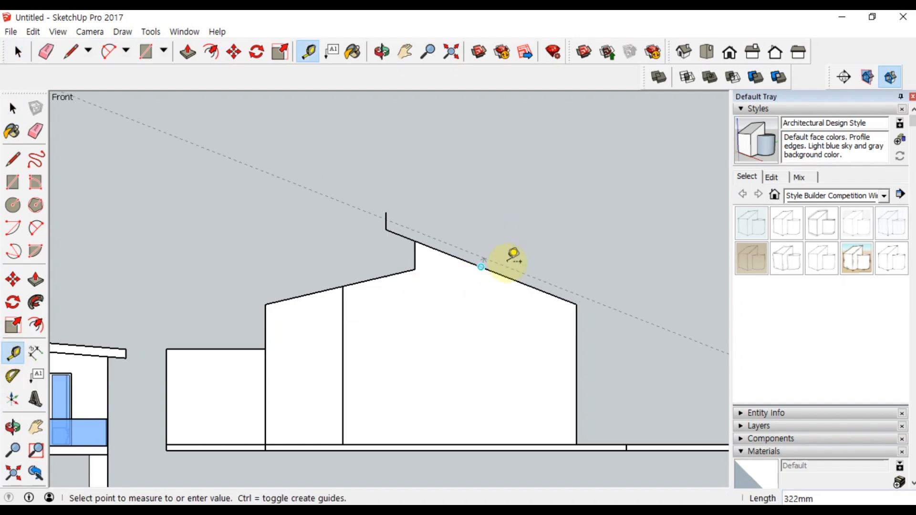
{"action": "left_click", "coordinate": [386, 212]}
{"action": "key", "text": "space"}
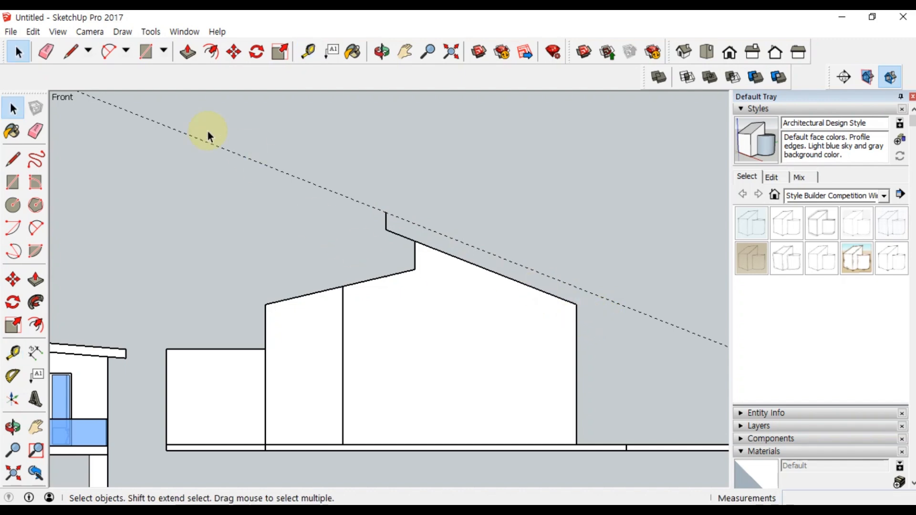
Draw the roof slab's top edge along the guide past the eave, with a vertical line down from its outer end.
{"action": "left_click", "coordinate": [70, 52]}
{"action": "left_click", "coordinate": [386, 212]}
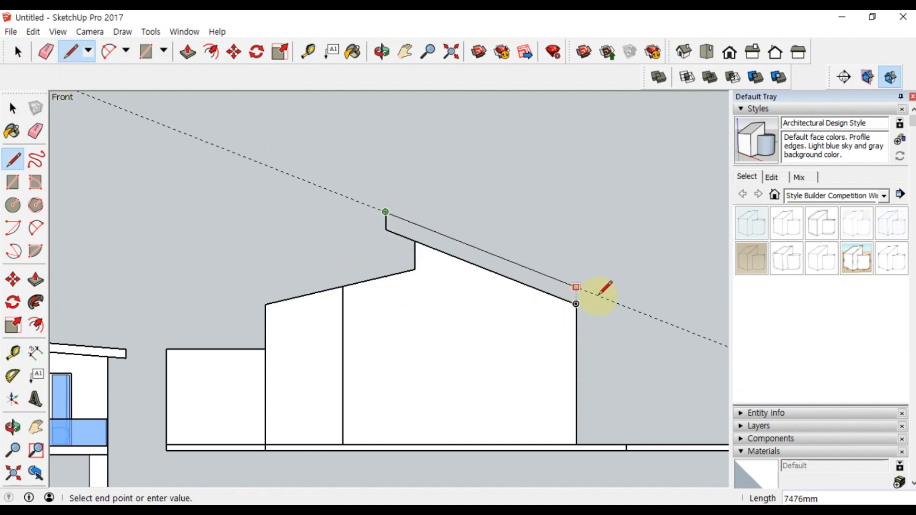
{"action": "left_click", "coordinate": [612, 301]}
{"action": "left_click", "coordinate": [613, 344]}
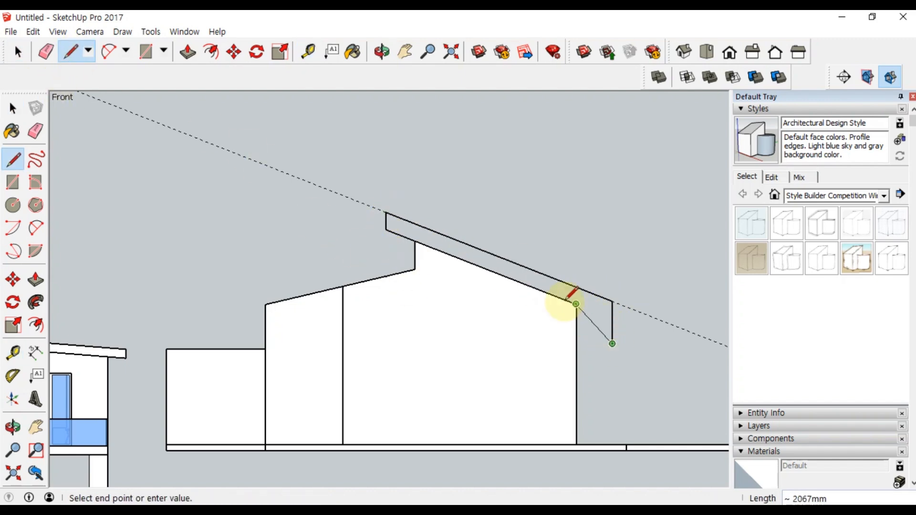
{"action": "key", "text": "space"}
Close the upper roof slab profile with a line along the slope from the eave corner and erase the excess vertical line below it.
{"action": "key", "text": "l"}
{"action": "left_click", "coordinate": [575, 306]}
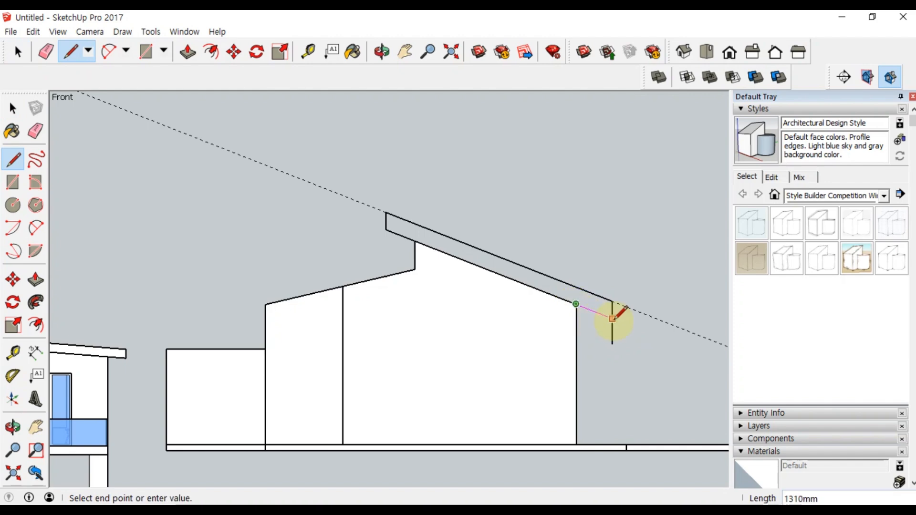
{"action": "left_click", "coordinate": [612, 317]}
{"action": "key", "text": "space"}
{"action": "key", "text": "e"}
{"action": "left_click", "coordinate": [613, 332]}
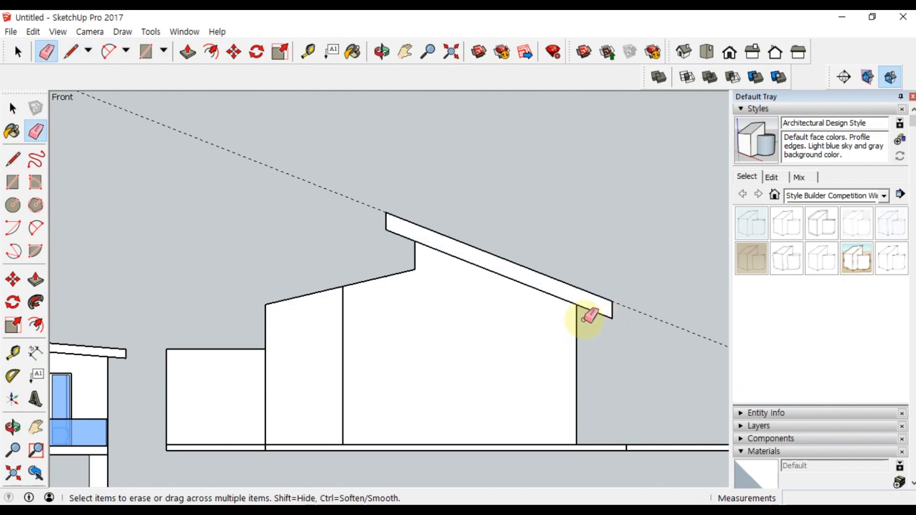
Undo the upper roof slab outline back to the short vertical line above the peak.
{"action": "middle_click_drag", "start_coordinate": [548, 286], "coordinate": [391, 357]}
{"action": "key", "text": "e"}
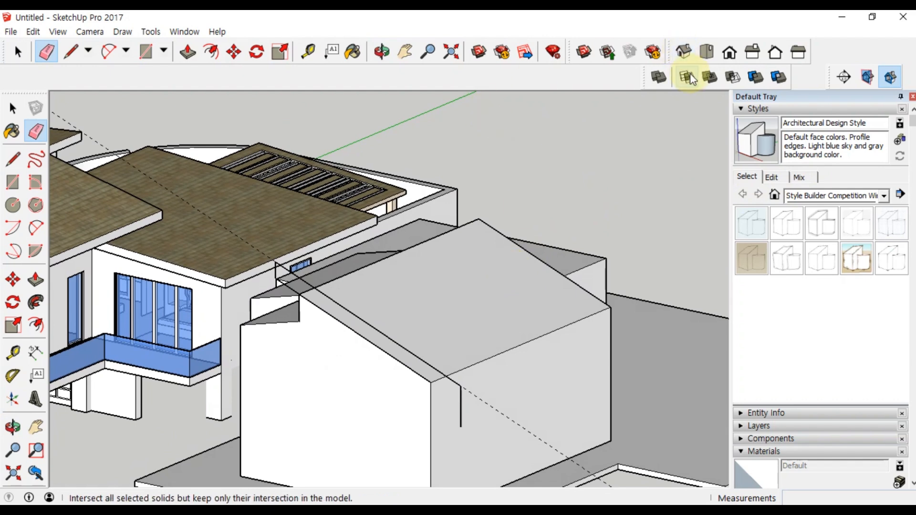
{"action": "left_click", "coordinate": [730, 53]}
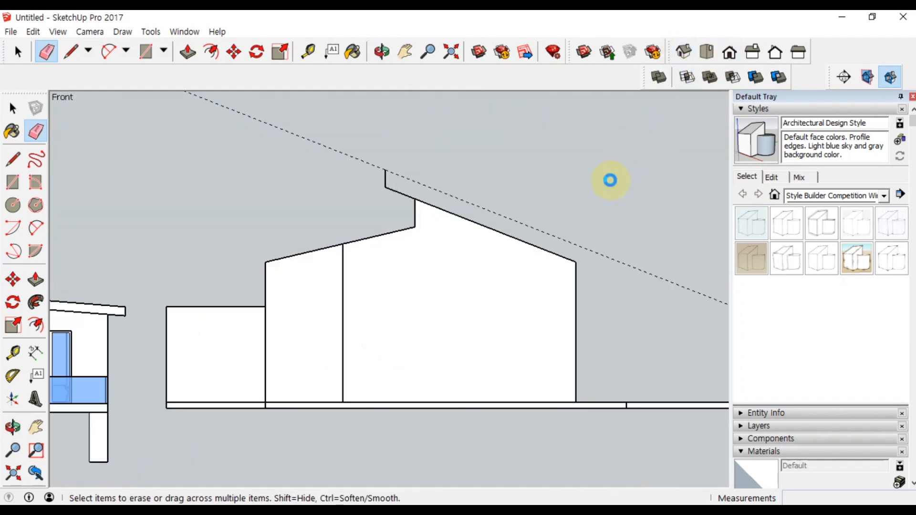
Place the drawing axes at the upper roof's eave corner, with the red axis along the slope and the green axis perpendicular to it.
{"action": "left_click", "coordinate": [16, 403]}
{"action": "scroll", "coordinate": [168, 307], "scroll_direction": "down", "scroll_amount": 4}
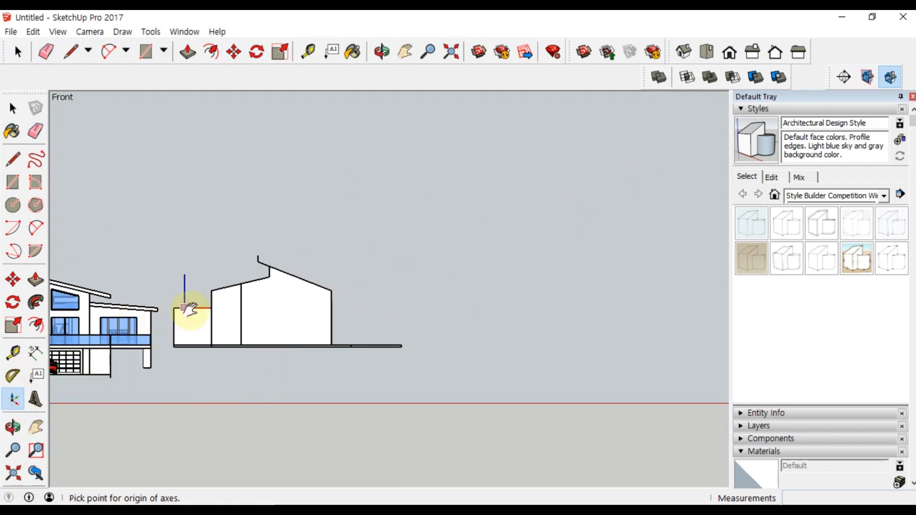
{"action": "middle_click_drag", "start_coordinate": [188, 307], "coordinate": [431, 322], "text": "shift"}
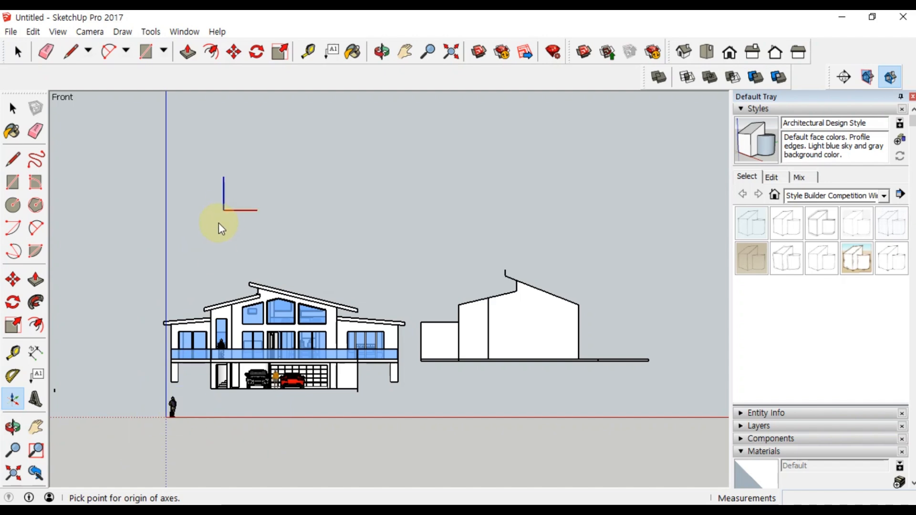
{"action": "scroll", "coordinate": [556, 262], "scroll_direction": "up", "scroll_amount": 5}
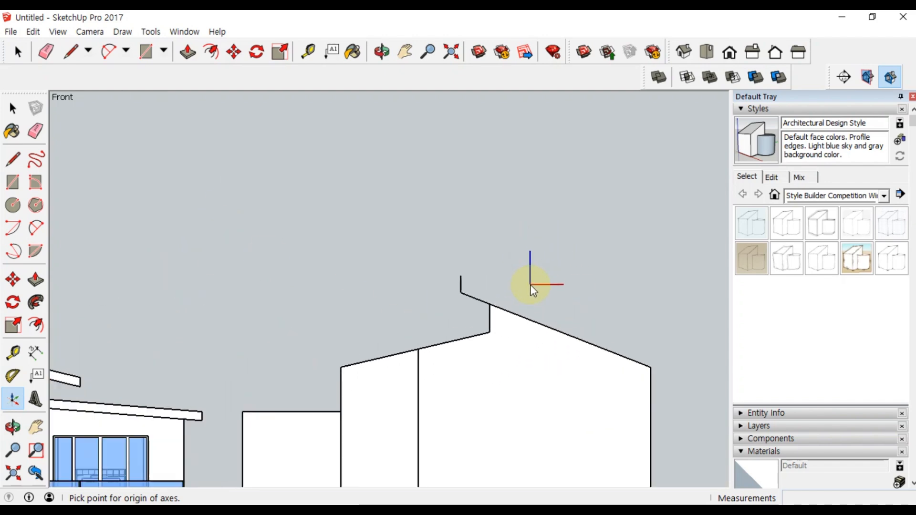
{"action": "scroll", "coordinate": [533, 290], "scroll_direction": "up", "scroll_amount": 3}
{"action": "scroll", "coordinate": [515, 323], "scroll_direction": "down", "scroll_amount": 3}
{"action": "middle_click_drag", "start_coordinate": [515, 323], "coordinate": [312, 276], "text": "shift"}
{"action": "left_click", "coordinate": [461, 361]}
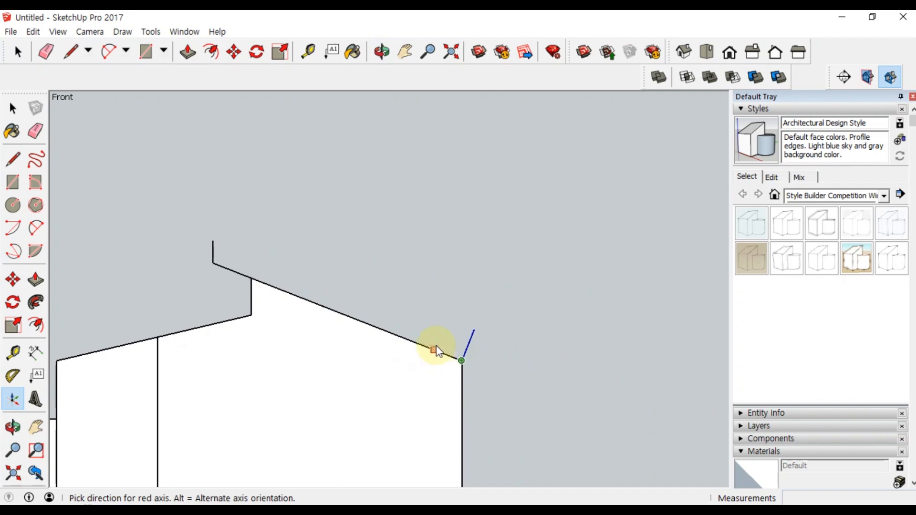
{"action": "left_click", "coordinate": [434, 350]}
{"action": "scroll", "coordinate": [520, 265], "scroll_direction": "up", "scroll_amount": 2}
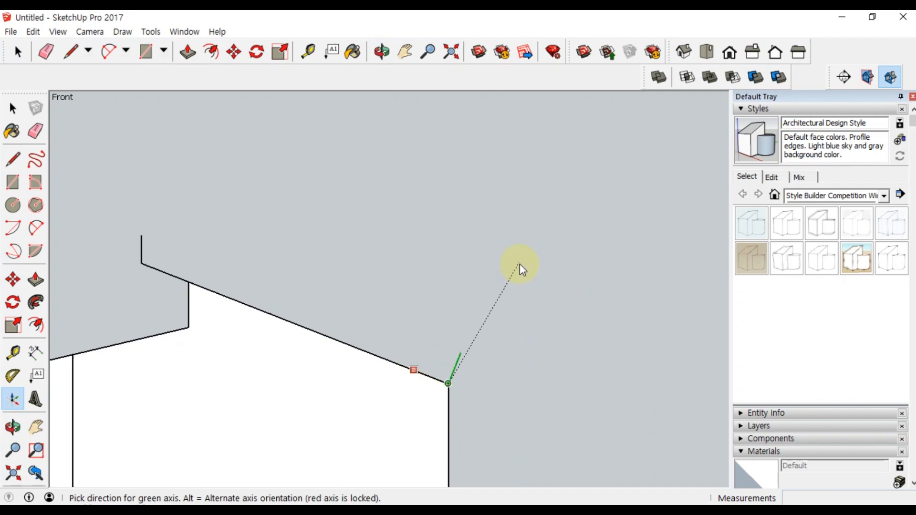
{"action": "left_click", "coordinate": [459, 345]}
{"action": "key", "text": "e"}
{"action": "mouse_move", "coordinate": [475, 381]}
{"action": "middle_mouse_down"}
{"action": "mouse_move", "coordinate": [381, 409]}
{"action": "mouse_move", "coordinate": [344, 403]}
{"action": "middle_mouse_up"}
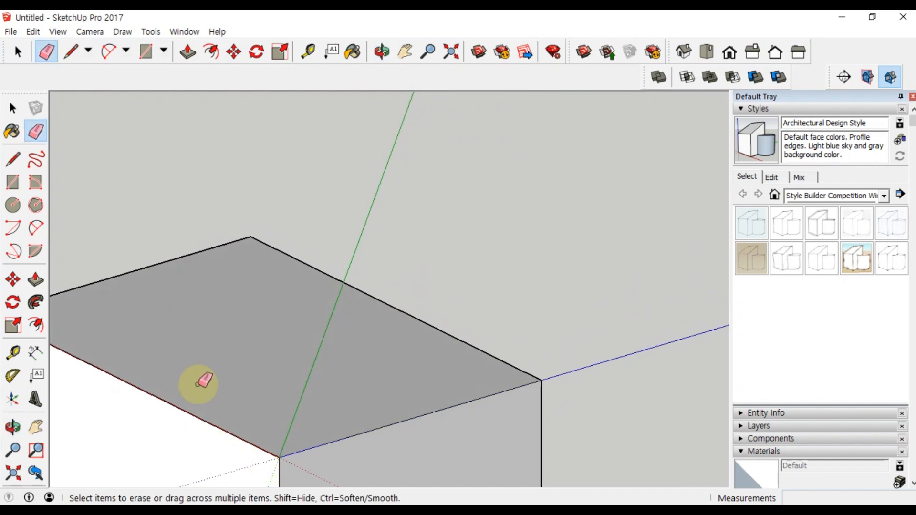
{"action": "left_click", "coordinate": [729, 51]}
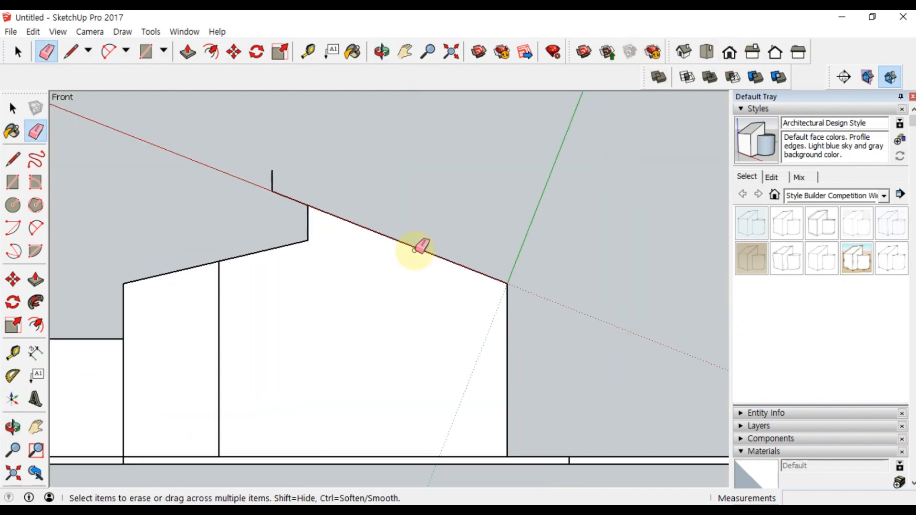
Draw the upper roof slab's top edge about 8400 mm long parallel to the slope, then close it with a perpendicular end back to the eave corner.
{"action": "key", "text": "l"}
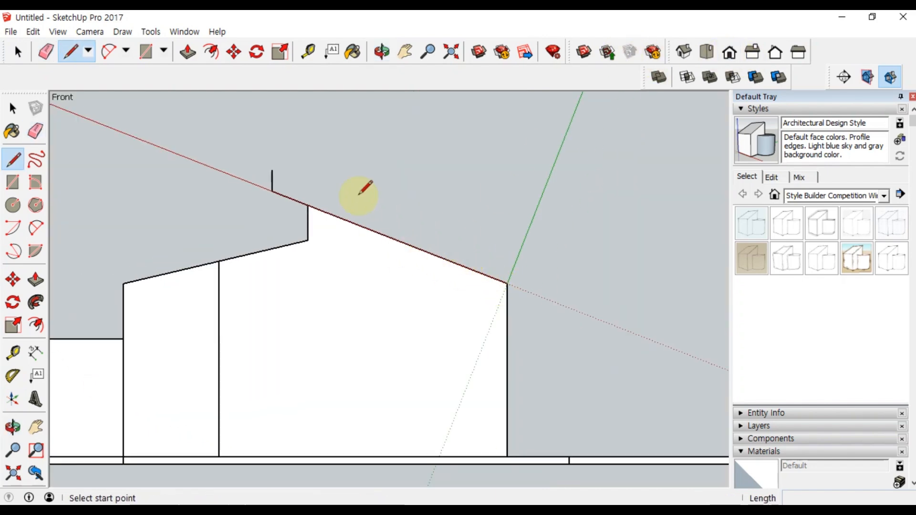
{"action": "left_click", "coordinate": [271, 169]}
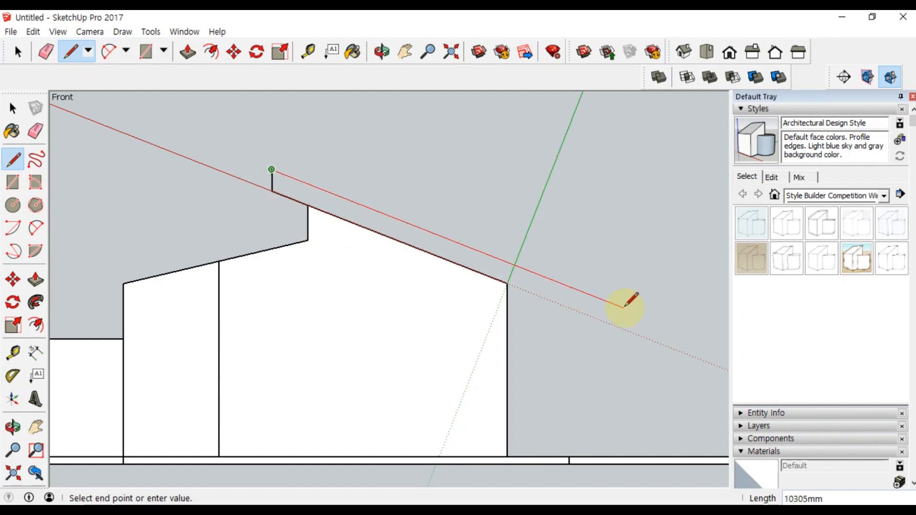
{"action": "key", "text": "Left"}
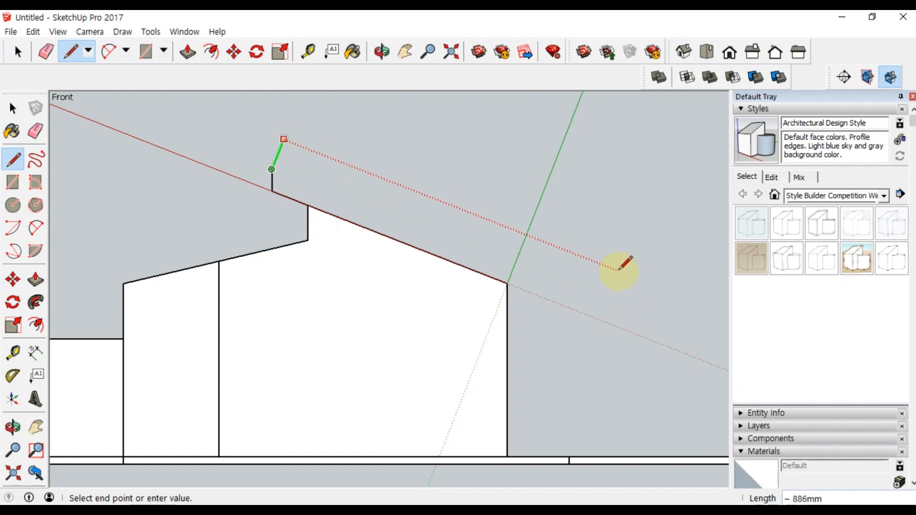
{"action": "key", "text": "Right"}
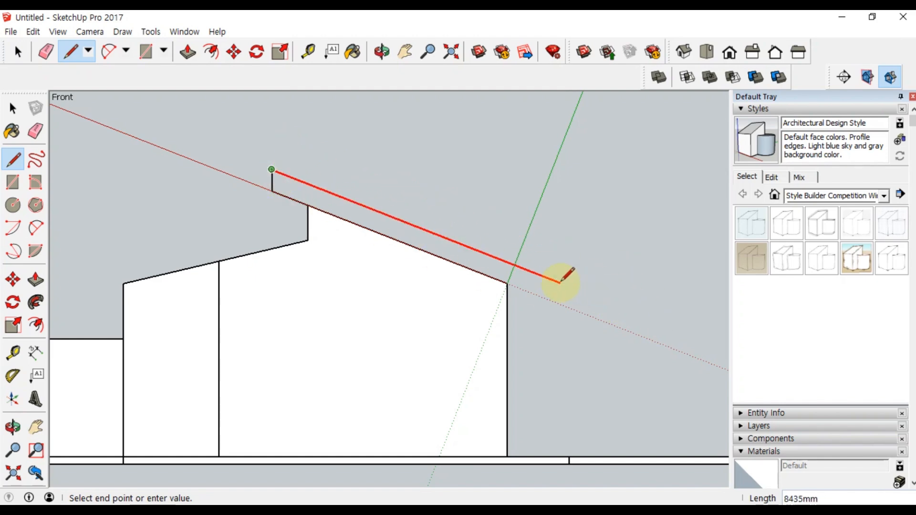
{"action": "left_click", "coordinate": [551, 300]}
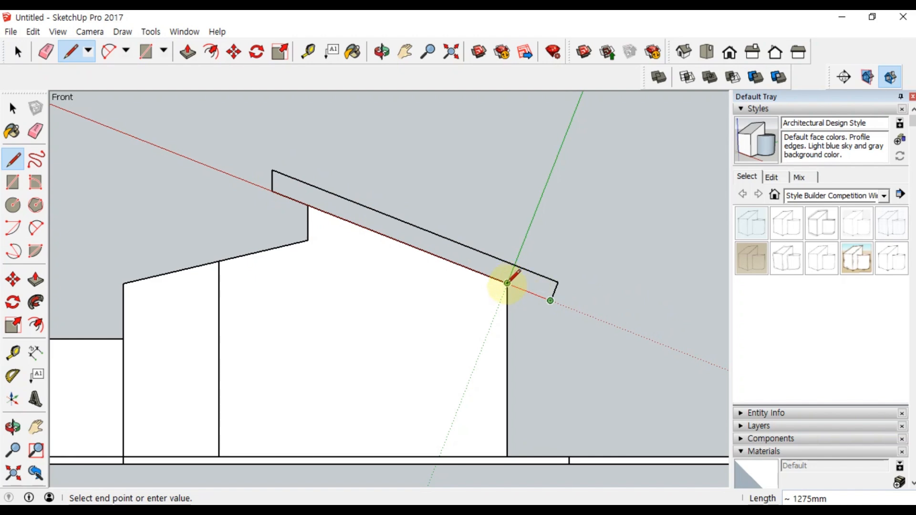
{"action": "left_click", "coordinate": [507, 283]}
Reset the drawing axes to their default position and orientation.
{"action": "key", "text": "space"}
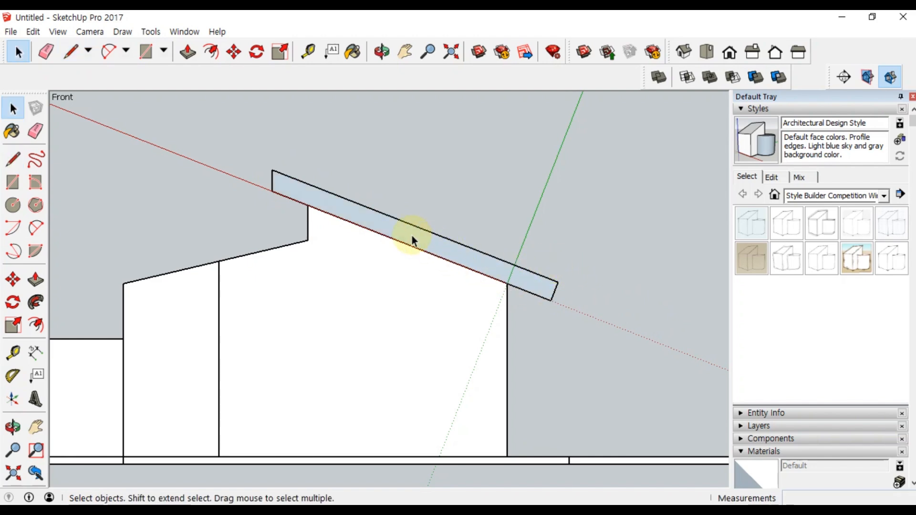
{"action": "scroll", "coordinate": [431, 255], "scroll_direction": "down", "scroll_amount": 2}
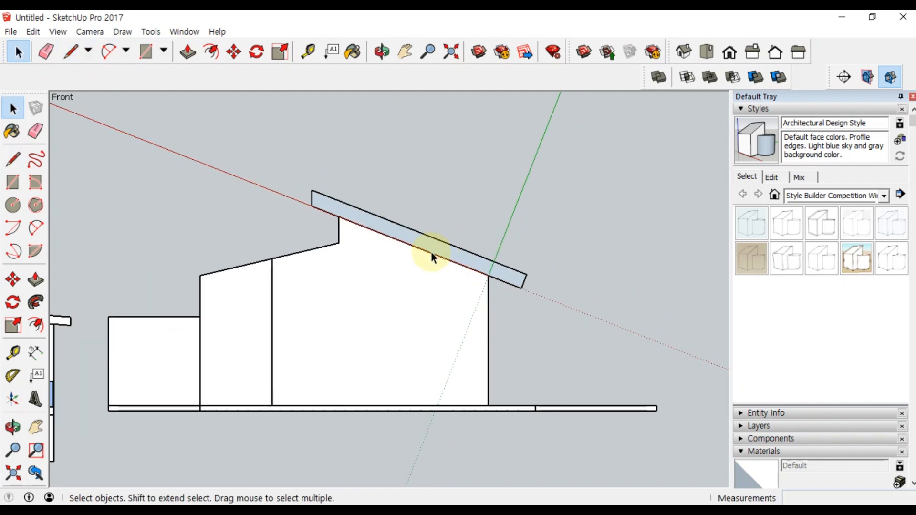
{"action": "right_click", "coordinate": [505, 231]}
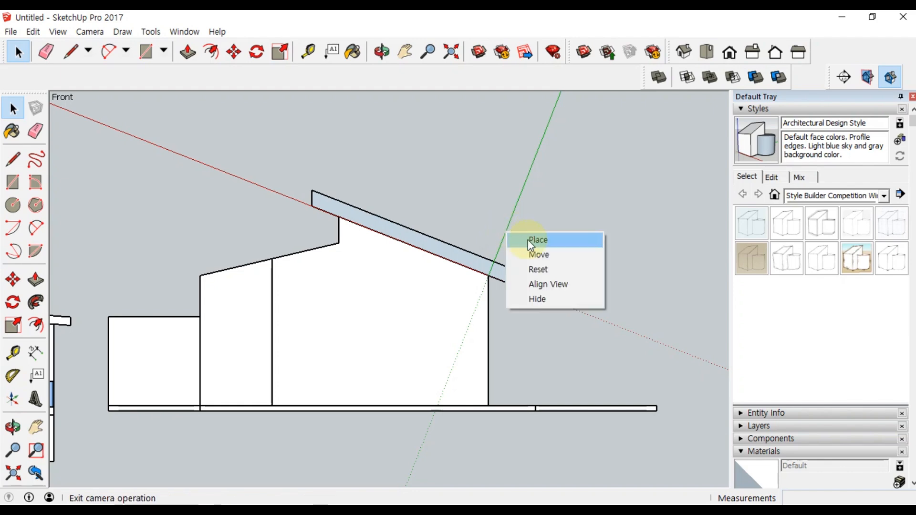
{"action": "left_click", "coordinate": [586, 274]}
Compare the new upper roof slab and its eave end cut with the reference house's roof in front view.
{"action": "scroll", "coordinate": [286, 395], "scroll_direction": "down", "scroll_amount": 4}
{"action": "middle_click_drag", "start_coordinate": [508, 335], "coordinate": [428, 341], "text": "shift"}
{"action": "scroll", "coordinate": [534, 317], "scroll_direction": "up", "scroll_amount": 6}
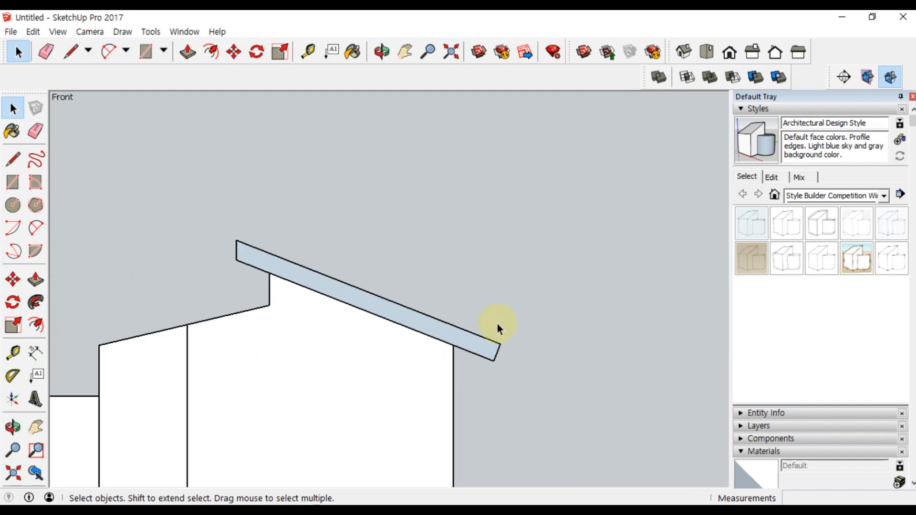
{"action": "scroll", "coordinate": [291, 317], "scroll_direction": "down", "scroll_amount": 4}
{"action": "middle_click_drag", "start_coordinate": [132, 314], "coordinate": [258, 294], "text": "shift"}
{"action": "scroll", "coordinate": [494, 271], "scroll_direction": "up", "scroll_amount": 6}
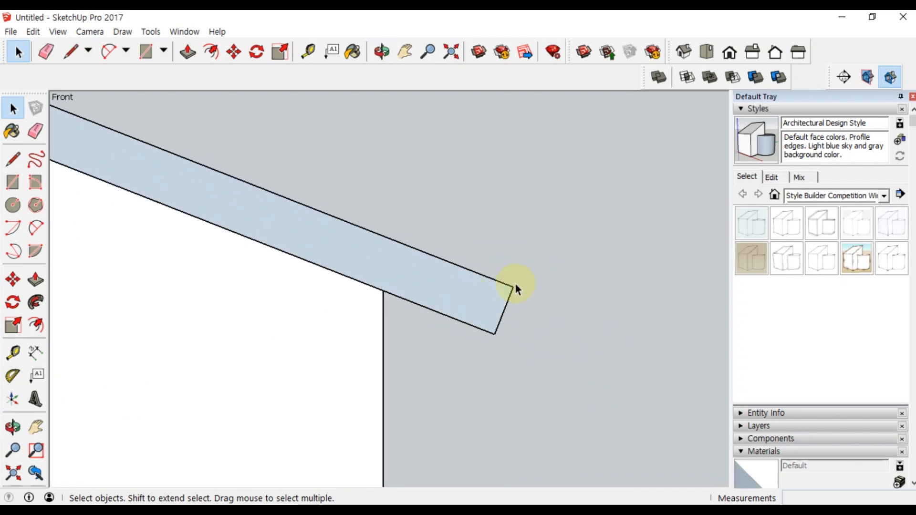
{"action": "scroll", "coordinate": [480, 315], "scroll_direction": "down", "scroll_amount": 1}
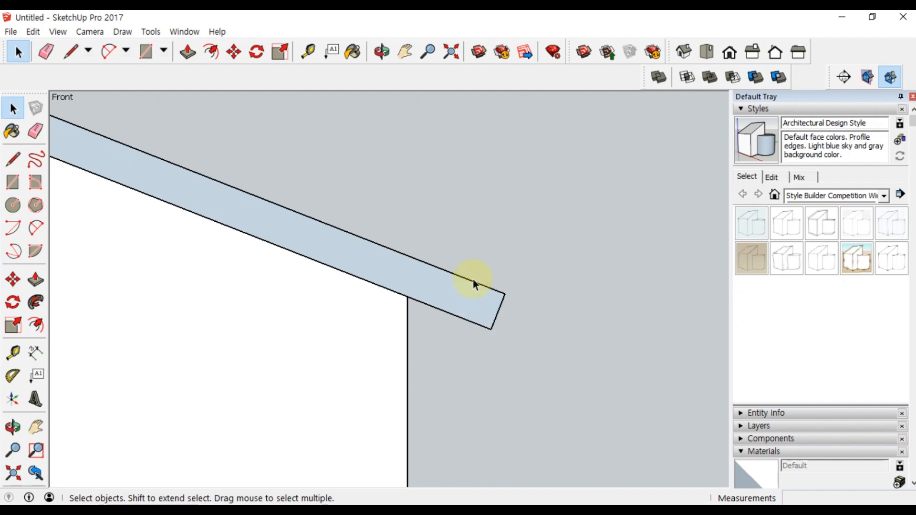
{"action": "scroll", "coordinate": [420, 300], "scroll_direction": "down", "scroll_amount": 5}
{"action": "middle_click_drag", "start_coordinate": [272, 280], "coordinate": [574, 279], "text": "shift"}
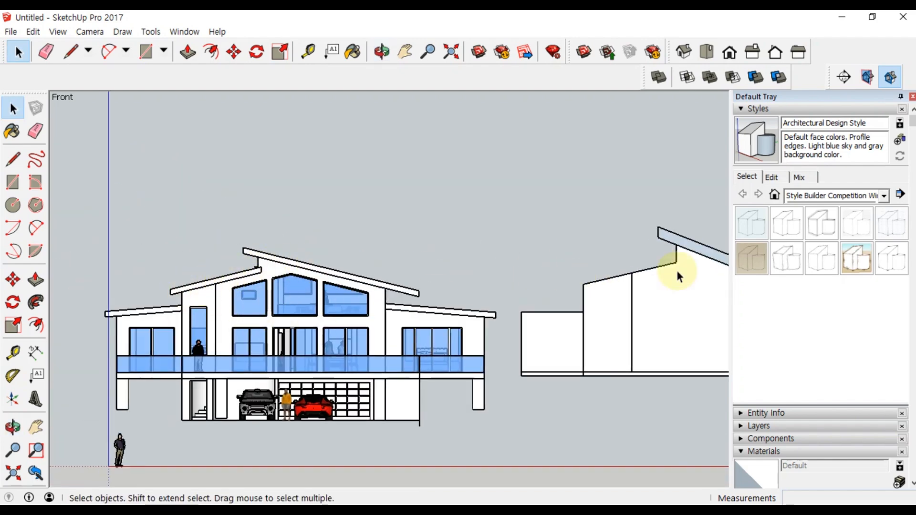
{"action": "key", "text": "r"}
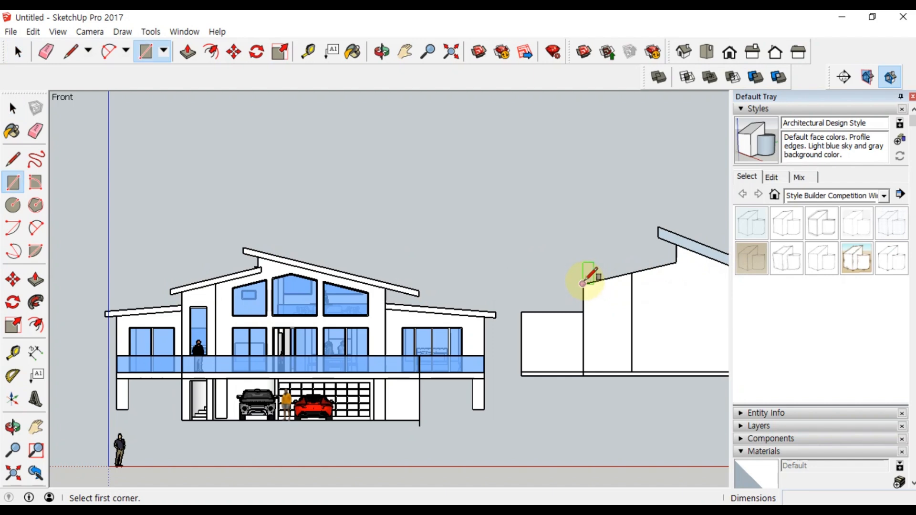
{"action": "left_click", "coordinate": [10, 404]}
{"action": "left_click", "coordinate": [582, 284]}
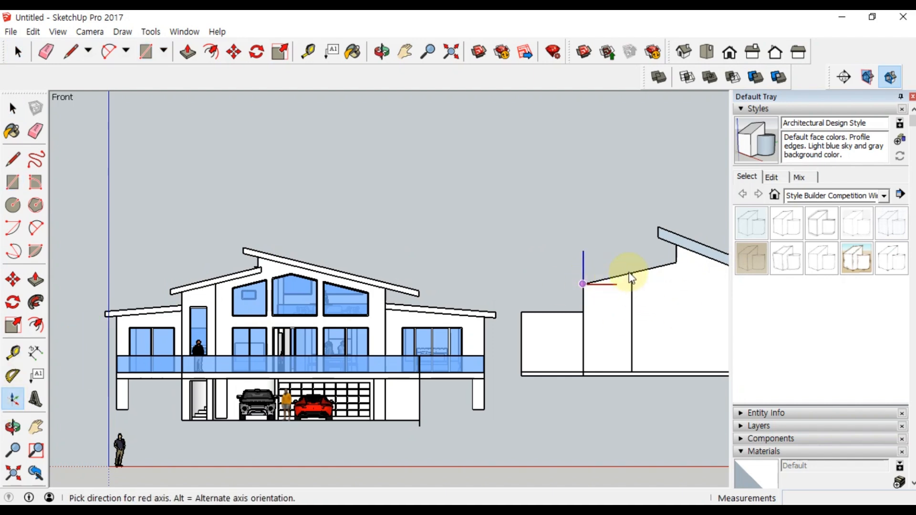
{"action": "left_click", "coordinate": [631, 273]}
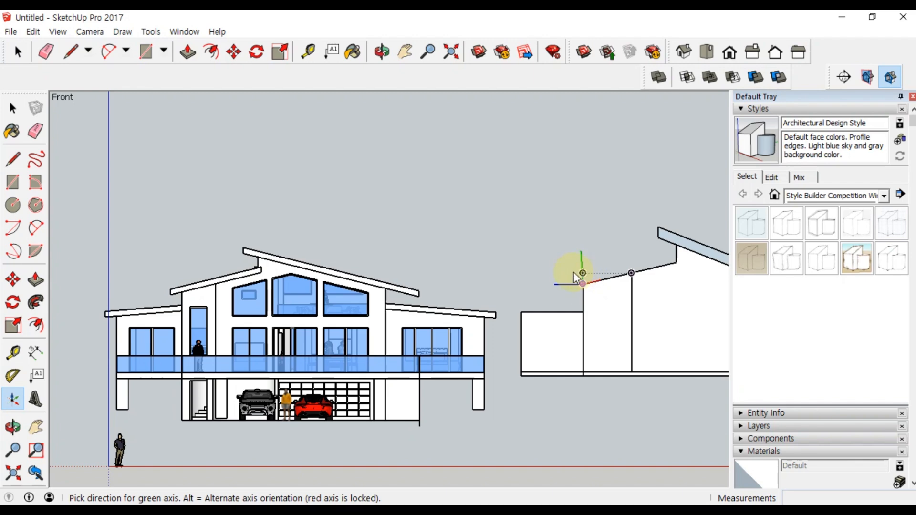
{"action": "scroll", "coordinate": [565, 256], "scroll_direction": "up", "scroll_amount": 4}
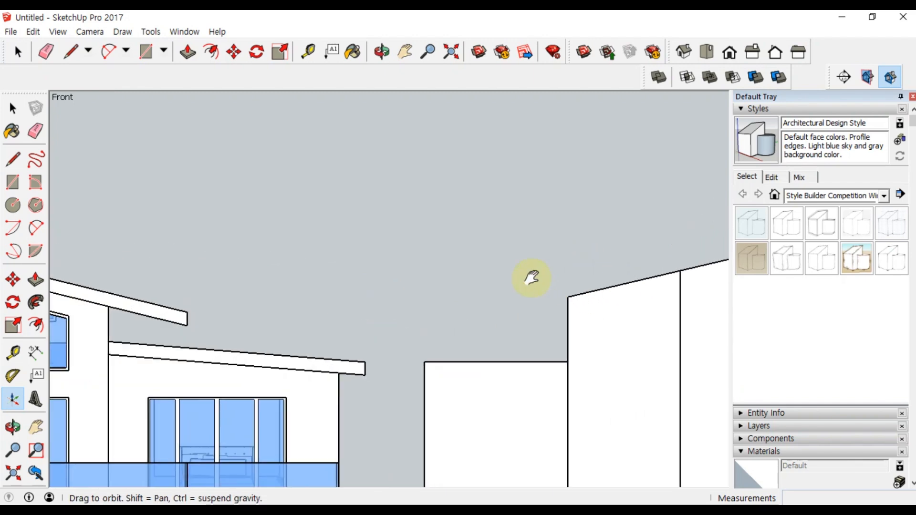
{"action": "middle_click_drag", "start_coordinate": [532, 276], "coordinate": [359, 262], "text": "shift"}
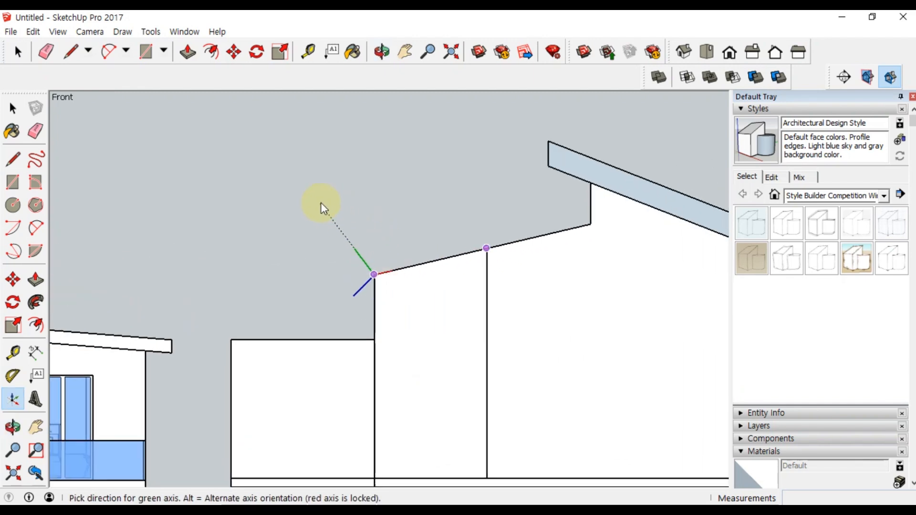
{"action": "key", "text": "r"}
{"action": "left_click", "coordinate": [373, 274]}
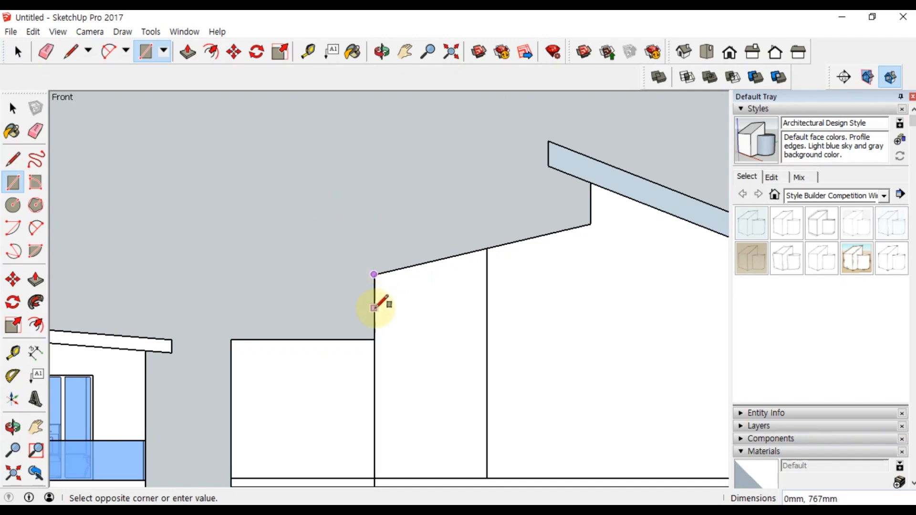
{"action": "key", "text": "Escape"}
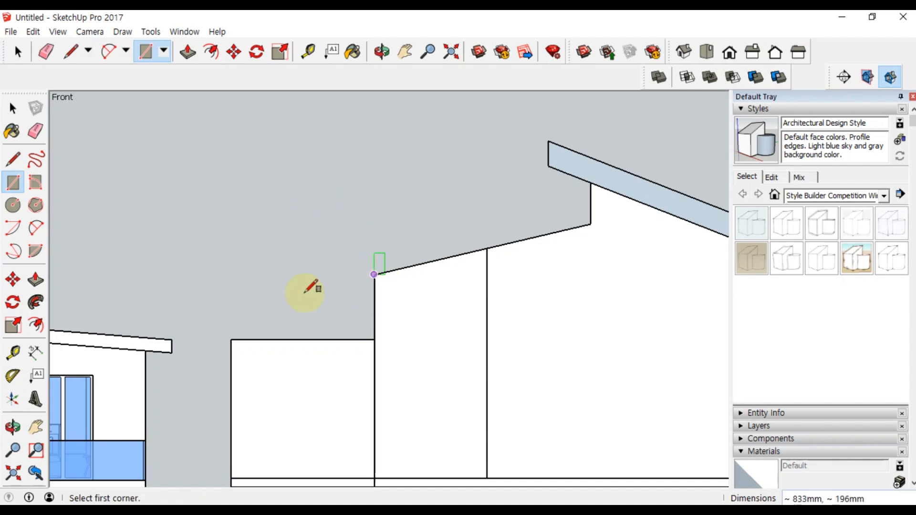
Place the drawing axes at the lower roof's eave corner, with the red axis along its slope and the green axis perpendicular to it.
{"action": "left_click", "coordinate": [12, 399]}
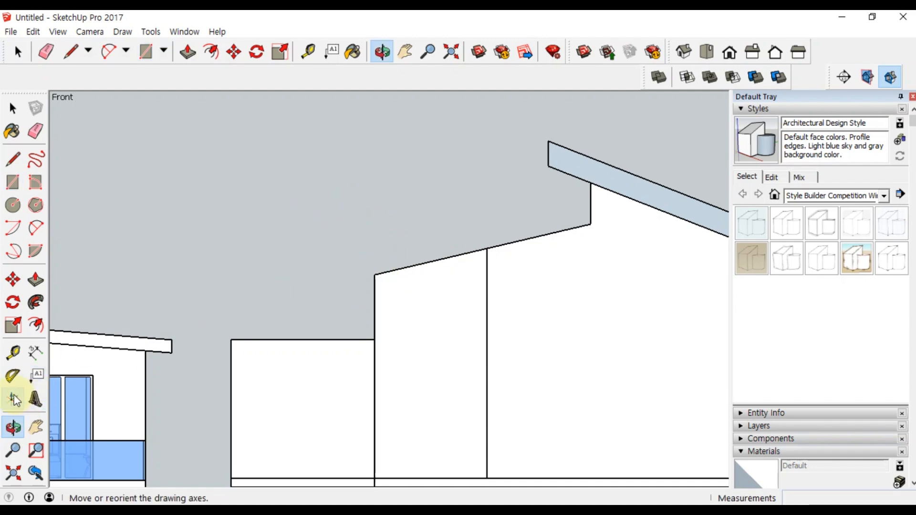
{"action": "left_click", "coordinate": [374, 275]}
{"action": "left_click", "coordinate": [430, 261]}
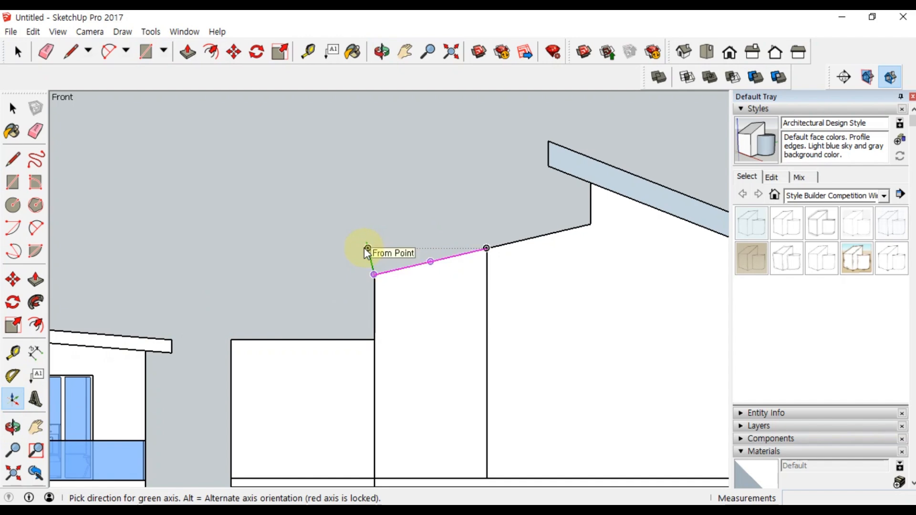
{"action": "left_click", "coordinate": [364, 248]}
{"action": "key", "text": "o"}
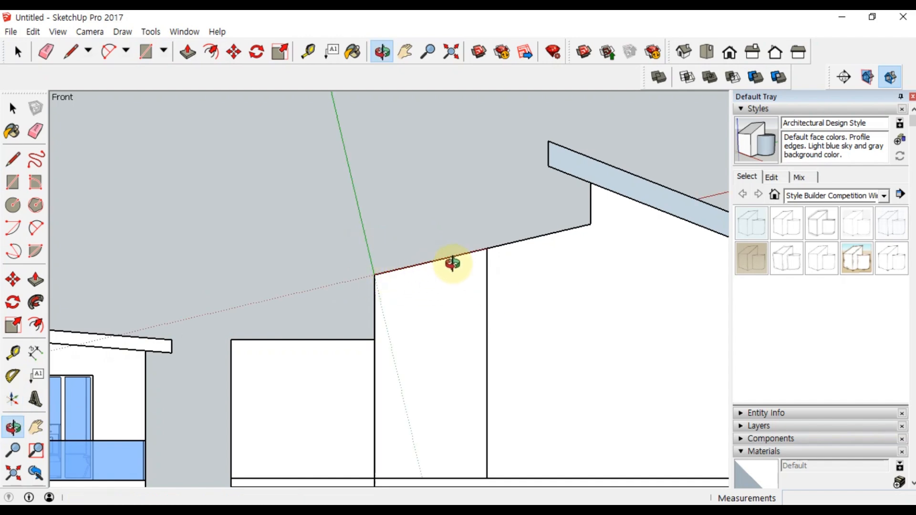
Draw the lower roof slab's eave overhang, its perpendicular end and a top edge about 6447 mm long parallel to the slope.
{"action": "key", "text": "l"}
{"action": "left_click", "coordinate": [374, 275]}
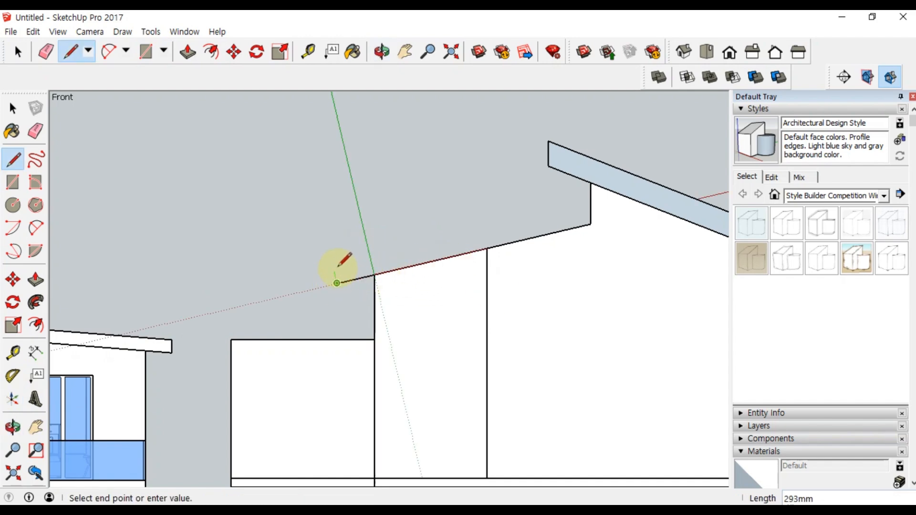
{"action": "left_click", "coordinate": [333, 265]}
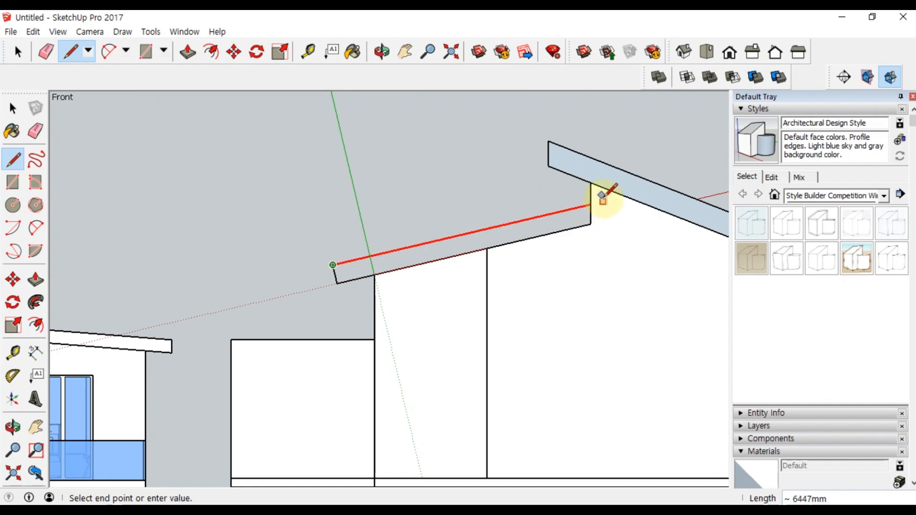
{"action": "left_click", "coordinate": [599, 203]}
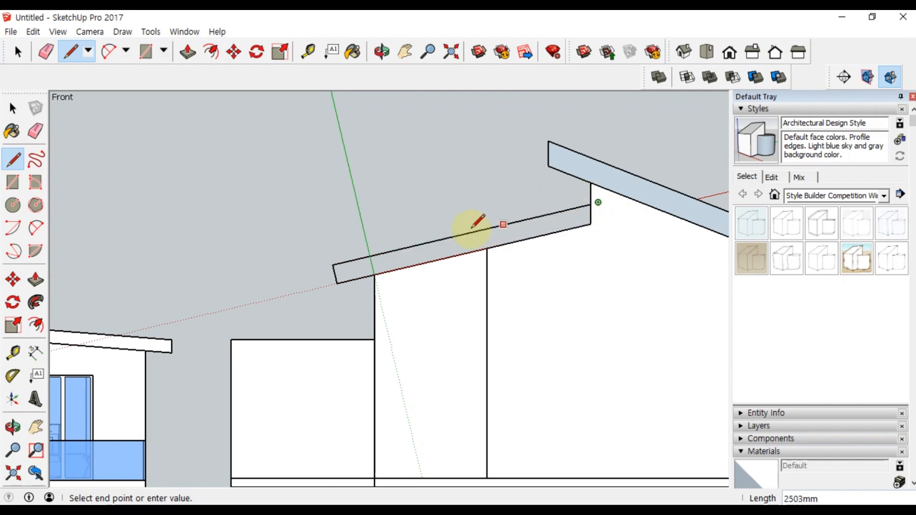
{"action": "key", "text": "space"}
Try to close the lower slab profile in front view with a bottom edge up to the taller wall, and undo those lines.
{"action": "mouse_move", "coordinate": [471, 225]}
{"action": "middle_mouse_down"}
{"action": "mouse_move", "coordinate": [527, 307]}
{"action": "mouse_move", "coordinate": [391, 288]}
{"action": "mouse_move", "coordinate": [427, 302]}
{"action": "middle_mouse_up"}
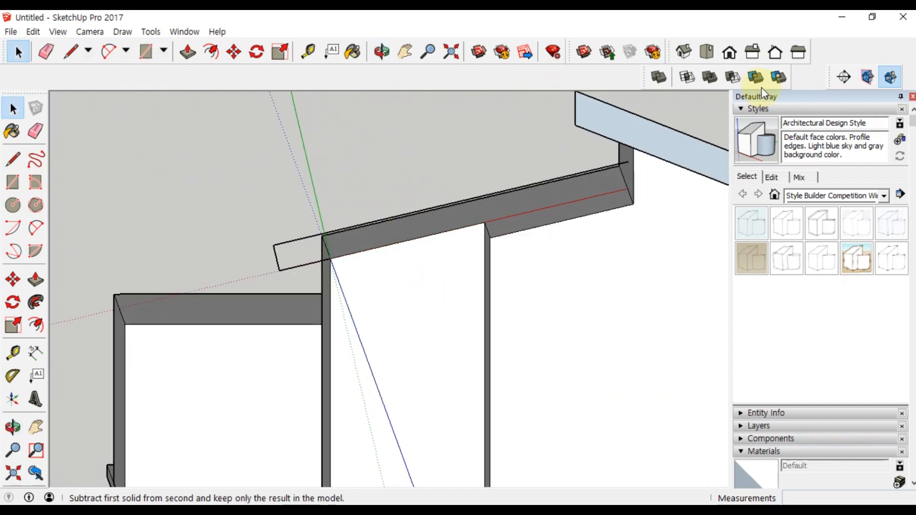
{"action": "left_click", "coordinate": [728, 51]}
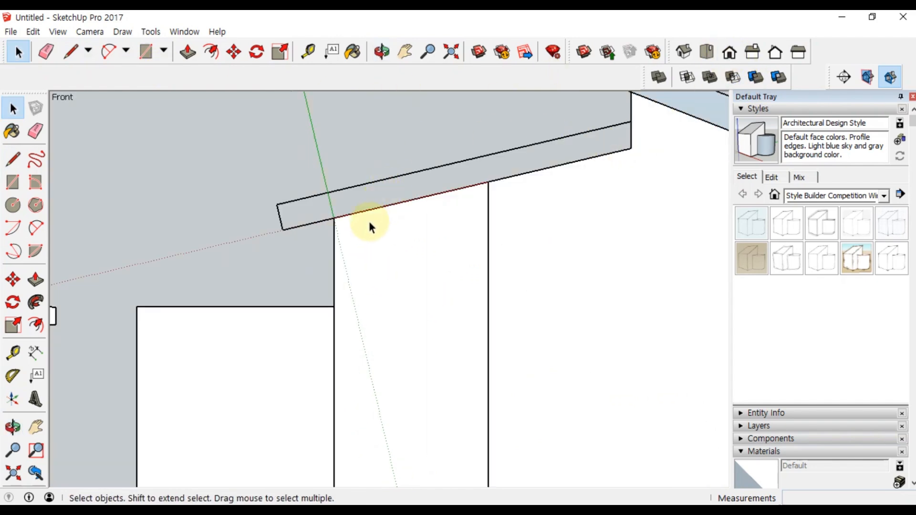
{"action": "key", "text": "l"}
{"action": "left_click", "coordinate": [334, 218]}
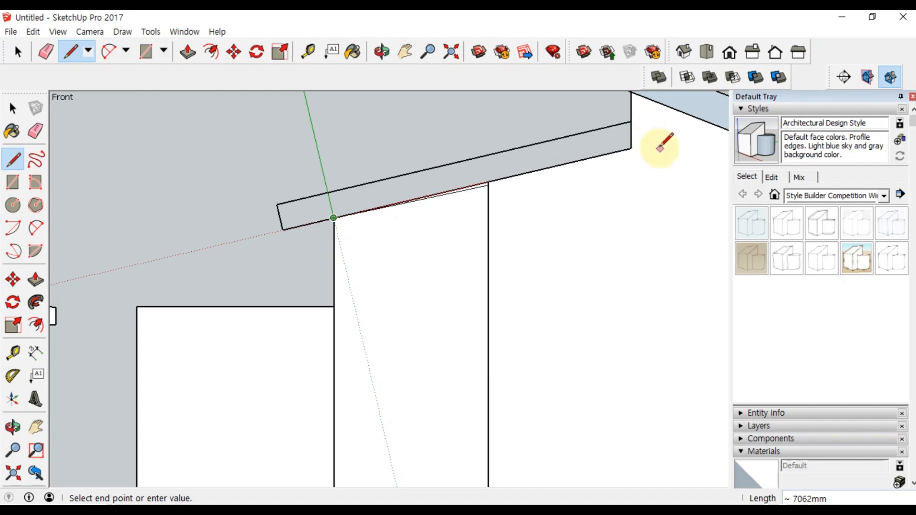
{"action": "left_click", "coordinate": [646, 144]}
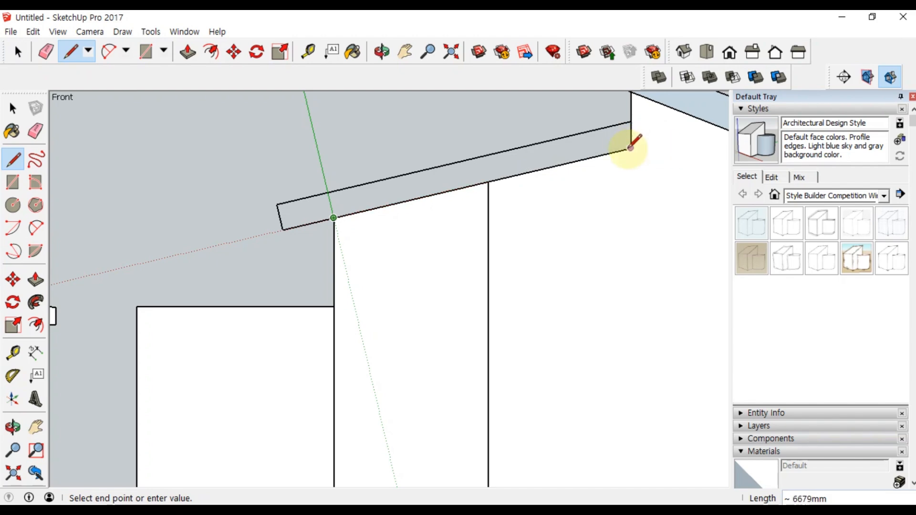
{"action": "left_click", "coordinate": [630, 147]}
{"action": "middle_click_drag", "start_coordinate": [522, 127], "coordinate": [642, 231]}
{"action": "left_click", "coordinate": [537, 258]}
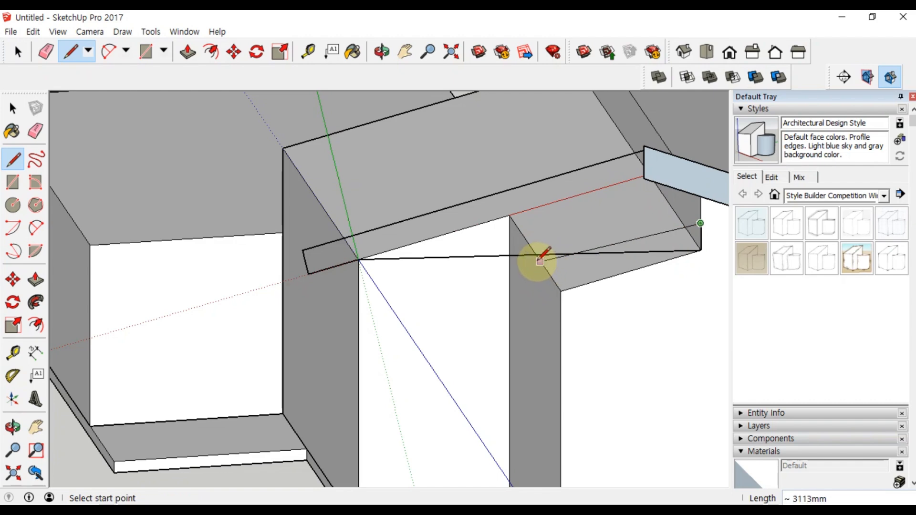
{"action": "key", "text": "ctrl+z"}
{"action": "key", "text": "ctrl+z"}
{"action": "key", "text": "ctrl+z"}
Close the lower roof profile with a bottom edge along the slope and a perpendicular upper end about 443 mm long.
{"action": "left_click", "coordinate": [358, 259]}
{"action": "middle_click_drag", "start_coordinate": [624, 190], "coordinate": [651, 178]}
{"action": "left_click", "coordinate": [651, 154]}
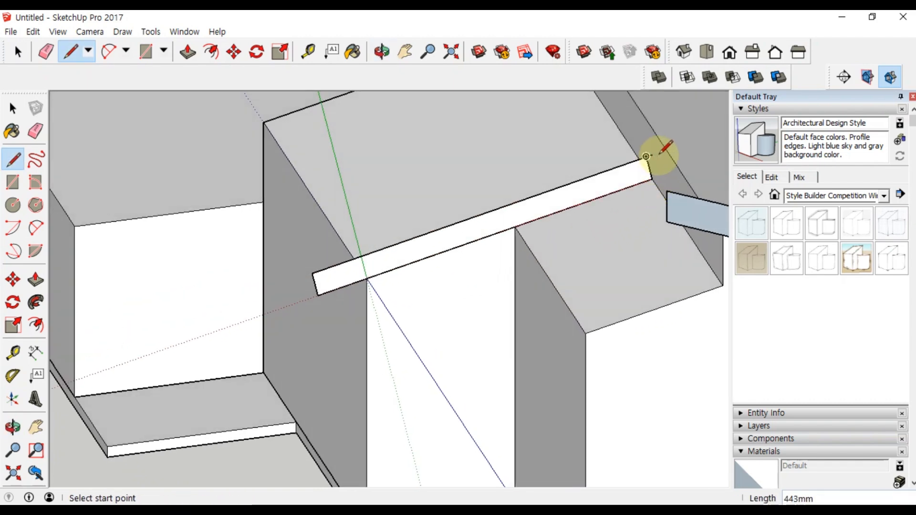
{"action": "key", "text": "space"}
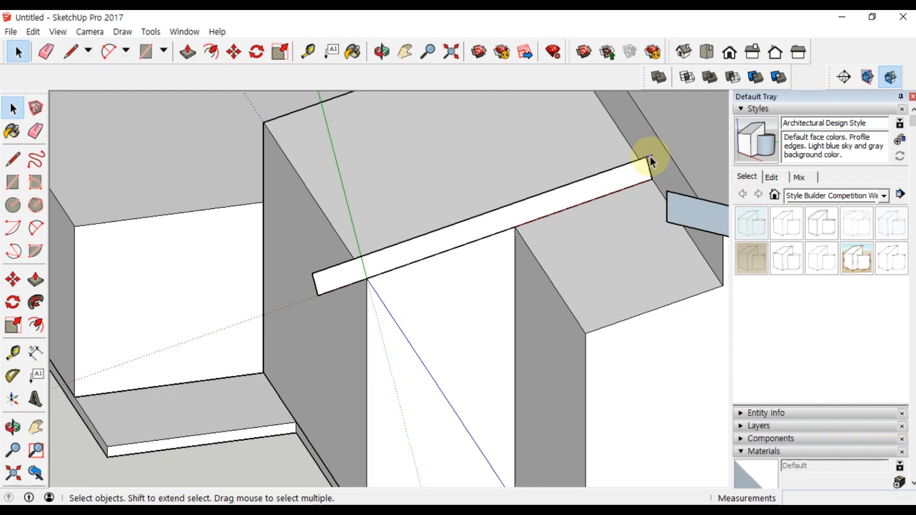
Reset the realigned drawing axes to their default.
{"action": "scroll", "coordinate": [650, 158], "scroll_direction": "down", "scroll_amount": 3}
{"action": "middle_click_drag", "start_coordinate": [638, 157], "coordinate": [637, 184]}
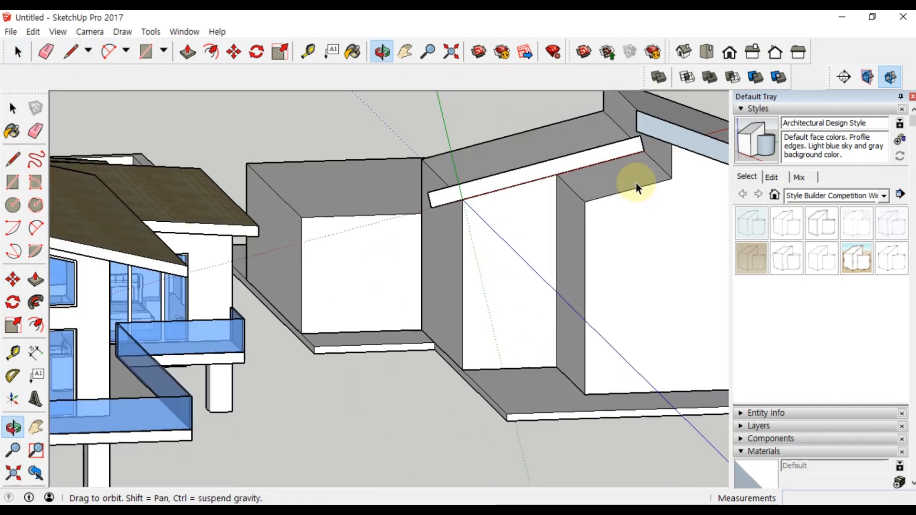
{"action": "right_click", "coordinate": [437, 99]}
{"action": "left_click", "coordinate": [508, 142]}
Try to straighten the lower roof profile's slanted upper end against the taller wall in front view.
{"action": "left_click", "coordinate": [728, 51]}
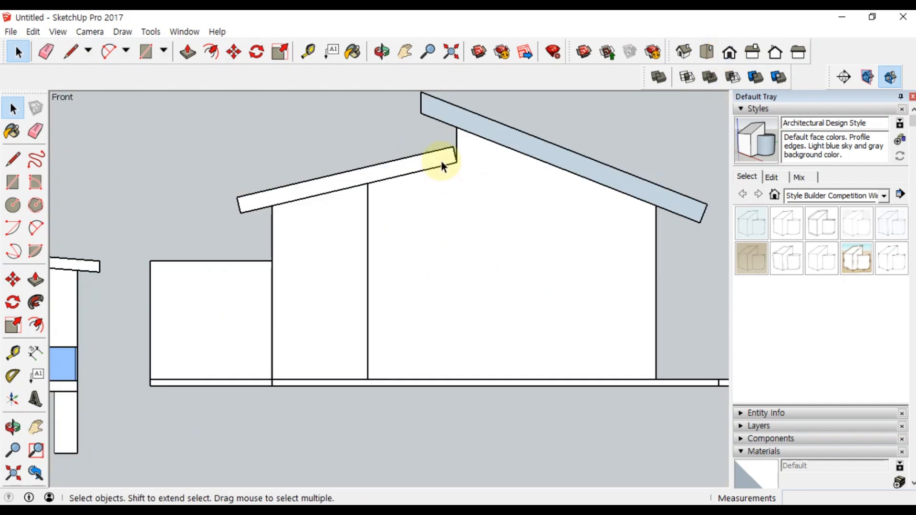
{"action": "left_click", "coordinate": [461, 158]}
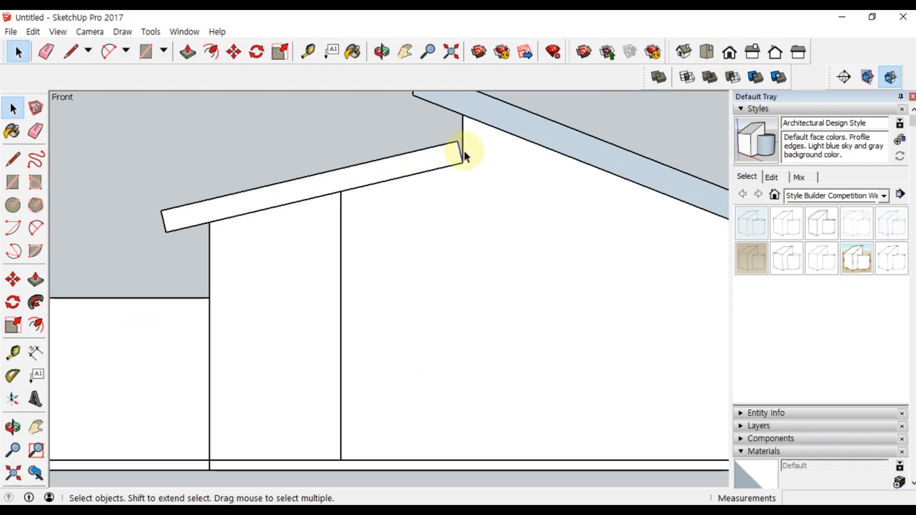
{"action": "key", "text": "m"}
{"action": "left_click", "coordinate": [460, 152]}
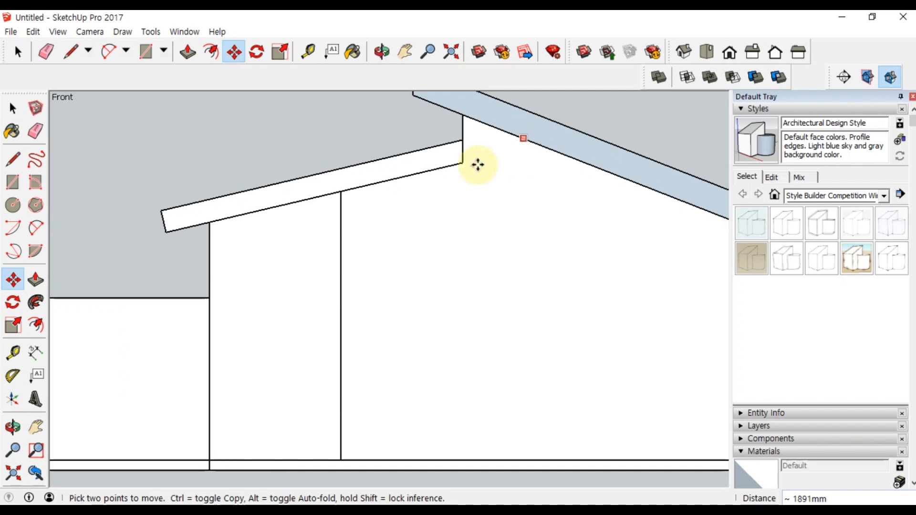
{"action": "key", "text": "space"}
Try to extrude the lower roof profile forward about 4243 mm beyond the wall face.
{"action": "key", "text": "p"}
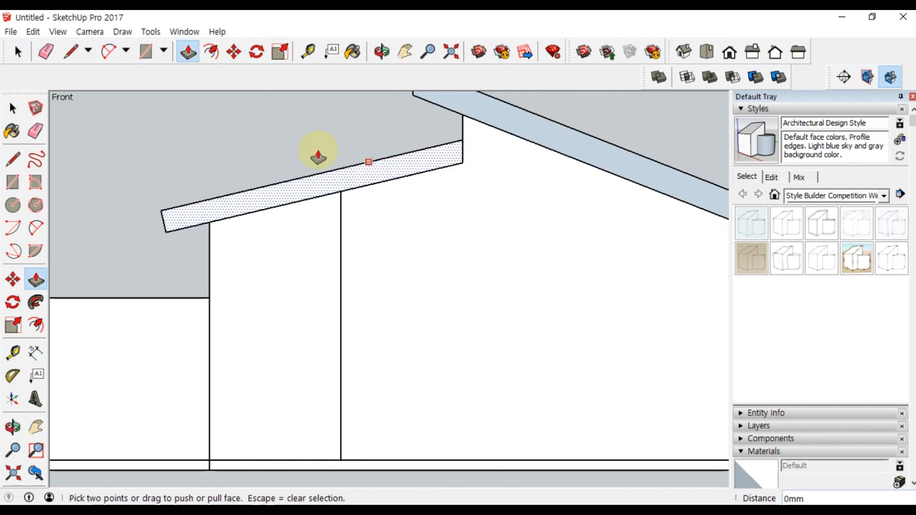
{"action": "middle_click_drag", "start_coordinate": [317, 150], "coordinate": [469, 222]}
{"action": "left_click", "coordinate": [510, 200]}
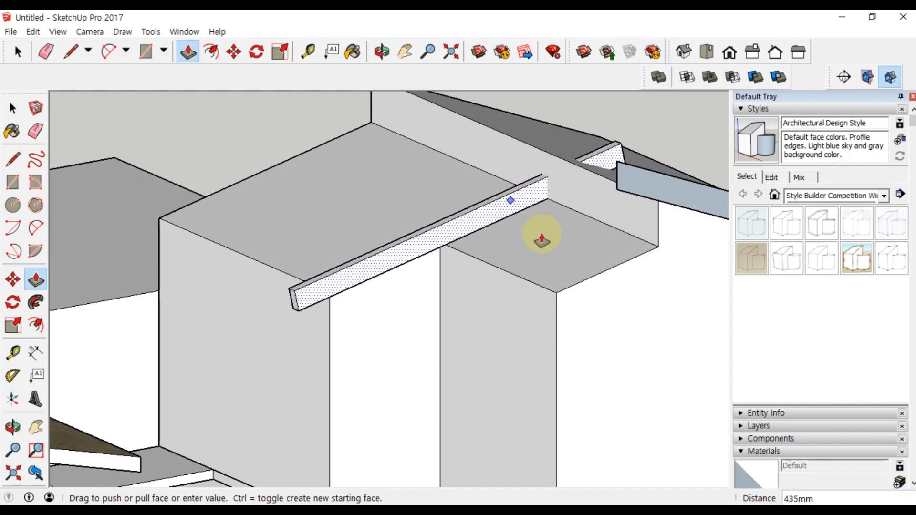
{"action": "left_click", "coordinate": [658, 200]}
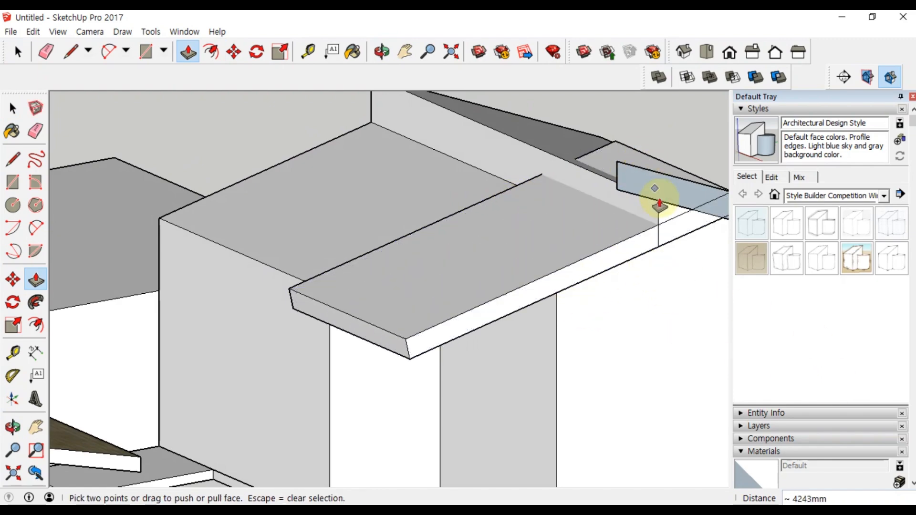
Examine the extruded lower roof from several sides and compare its overhang with the reference house's roof.
{"action": "middle_click_drag", "start_coordinate": [659, 201], "coordinate": [224, 108]}
{"action": "scroll", "coordinate": [556, 141], "scroll_direction": "down", "scroll_amount": 3}
{"action": "scroll", "coordinate": [548, 382], "scroll_direction": "up", "scroll_amount": 2}
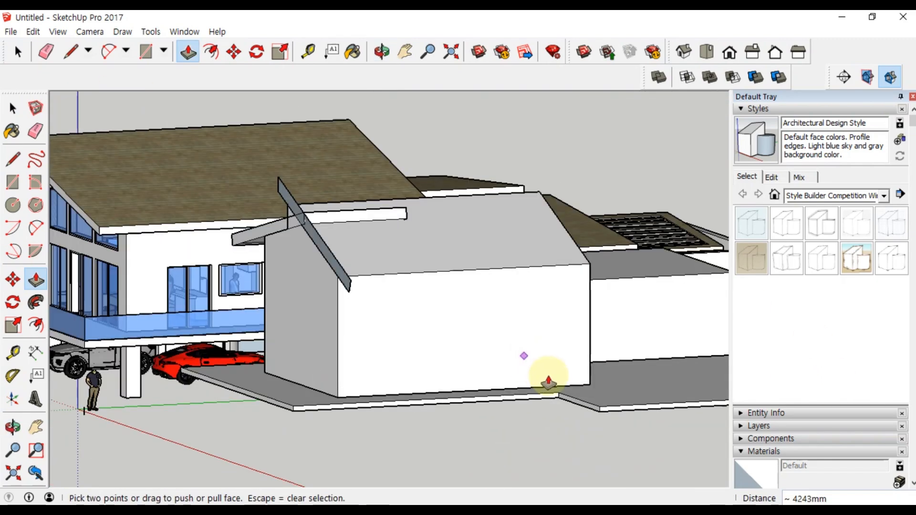
{"action": "middle_click_drag", "start_coordinate": [552, 382], "coordinate": [567, 403]}
{"action": "scroll", "coordinate": [177, 181], "scroll_direction": "down", "scroll_amount": 3}
{"action": "scroll", "coordinate": [177, 179], "scroll_direction": "down", "scroll_amount": 3}
{"action": "middle_click_drag", "start_coordinate": [177, 179], "coordinate": [183, 202]}
{"action": "scroll", "coordinate": [465, 233], "scroll_direction": "up", "scroll_amount": 3}
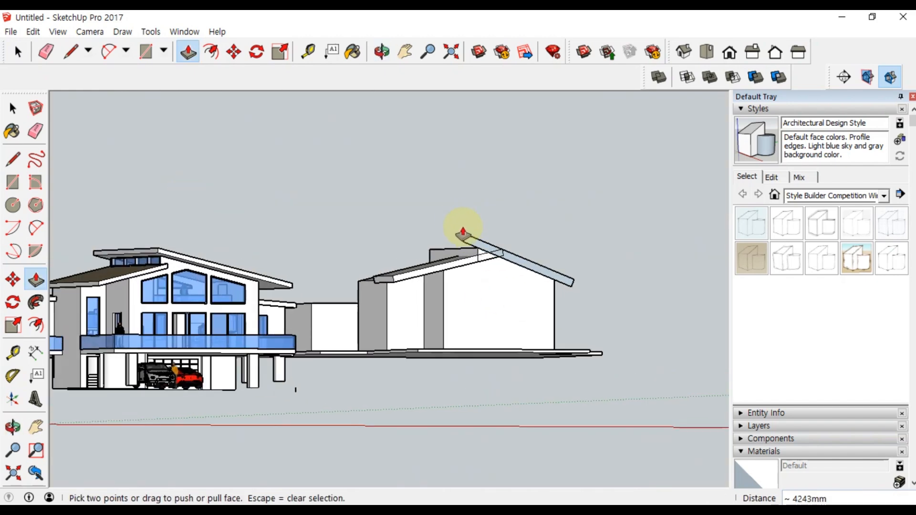
{"action": "scroll", "coordinate": [111, 277], "scroll_direction": "down", "scroll_amount": 2}
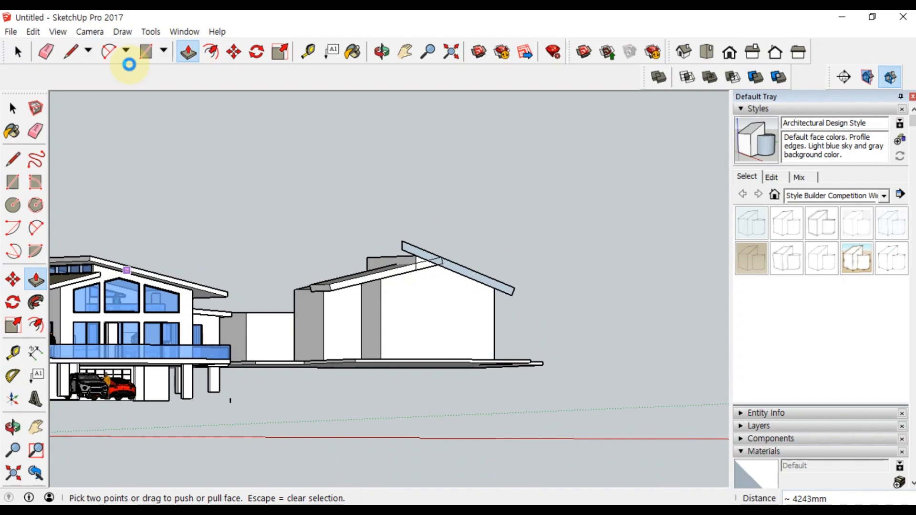
Move the unextruded lower roof profile's upper end edge so that it stands vertical against the taller wall.
{"action": "key", "text": "space"}
{"action": "middle_click_drag", "start_coordinate": [367, 265], "coordinate": [386, 313]}
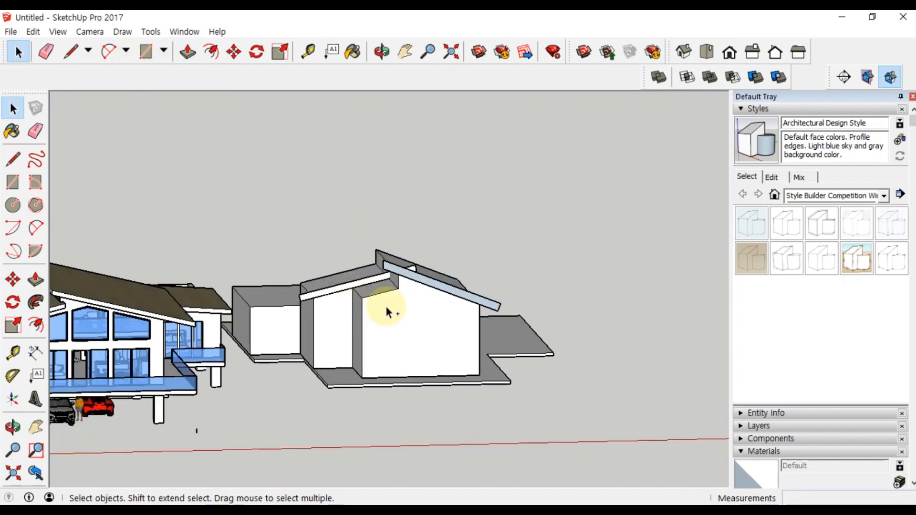
{"action": "scroll", "coordinate": [392, 296], "scroll_direction": "up", "scroll_amount": 10}
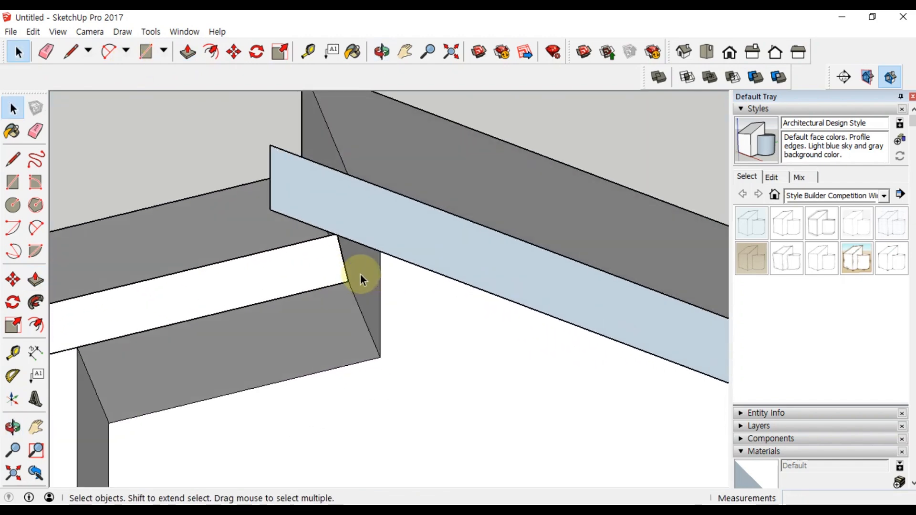
{"action": "key", "text": "m"}
{"action": "left_click", "coordinate": [343, 260]}
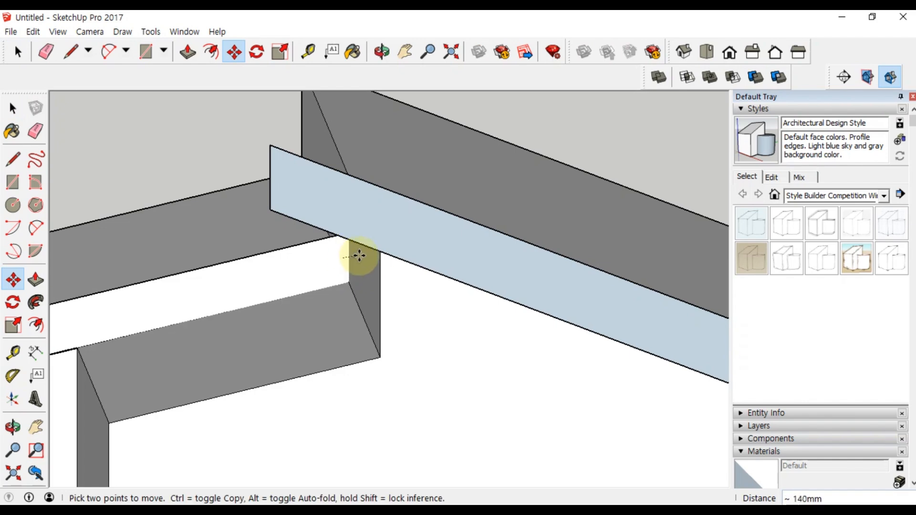
{"action": "key", "text": "space"}
Extrude the lower roof profile forward about 4940 mm so that it overhangs the front wall.
{"action": "left_click", "coordinate": [306, 277]}
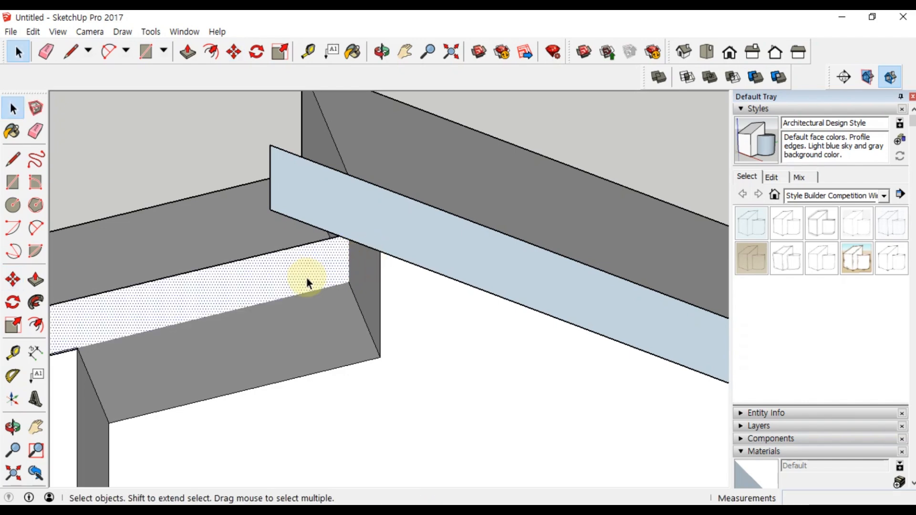
{"action": "key", "text": "p"}
{"action": "left_click", "coordinate": [310, 278]}
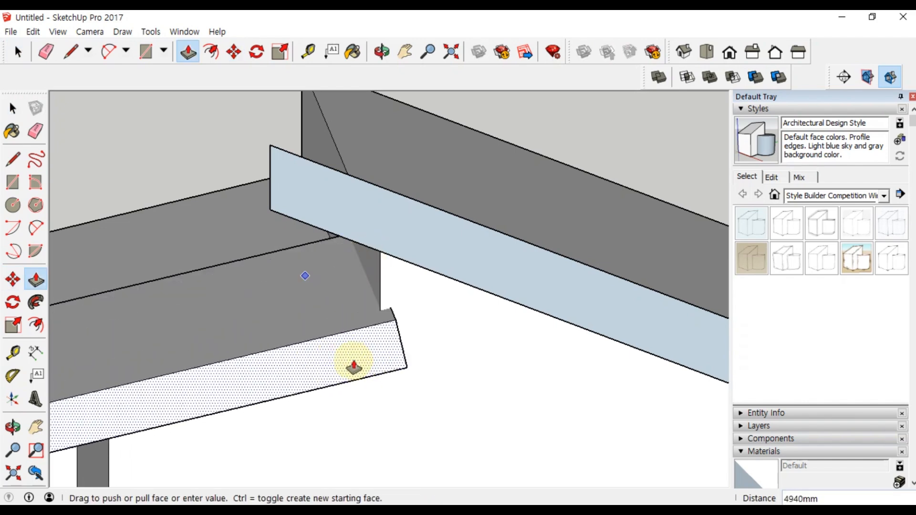
{"action": "left_click", "coordinate": [359, 365]}
Extrude the upper roof profile forward about 961 mm to form its front overhang.
{"action": "middle_click_drag", "start_coordinate": [375, 222], "coordinate": [117, 266]}
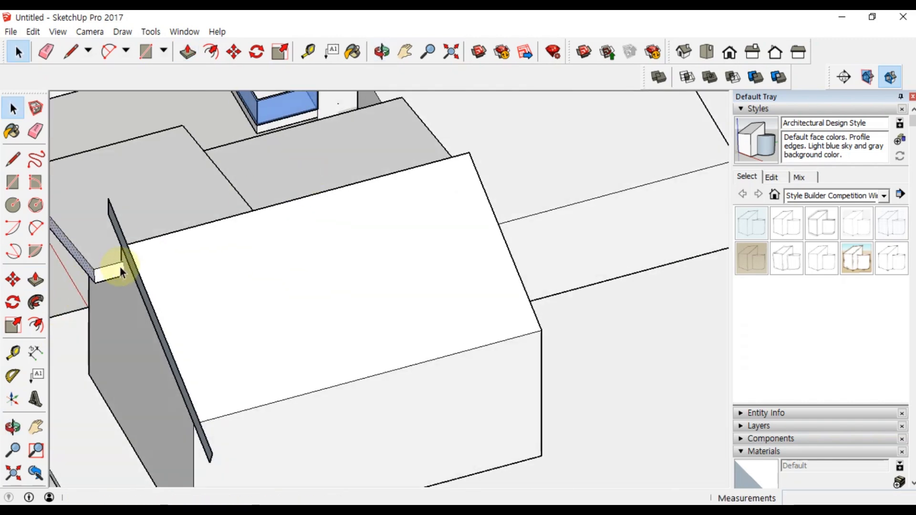
{"action": "key", "text": "space"}
{"action": "key", "text": "p"}
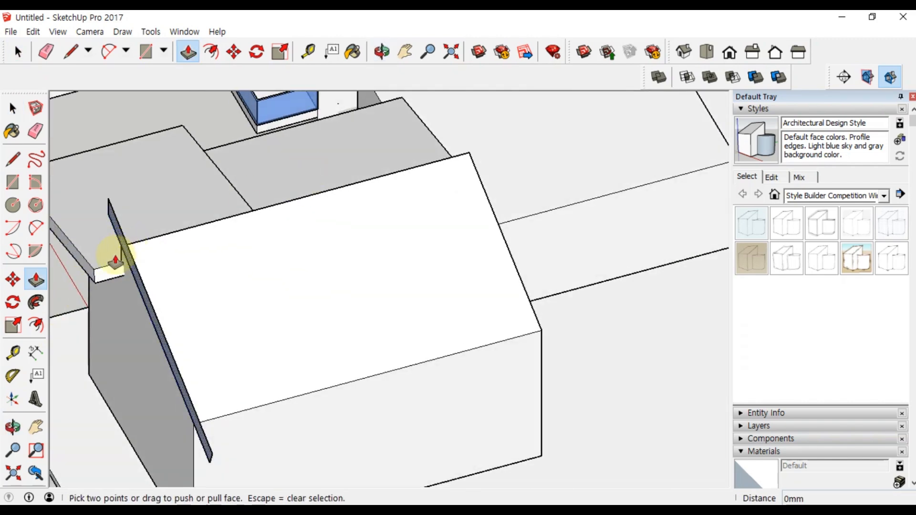
{"action": "left_click", "coordinate": [122, 236]}
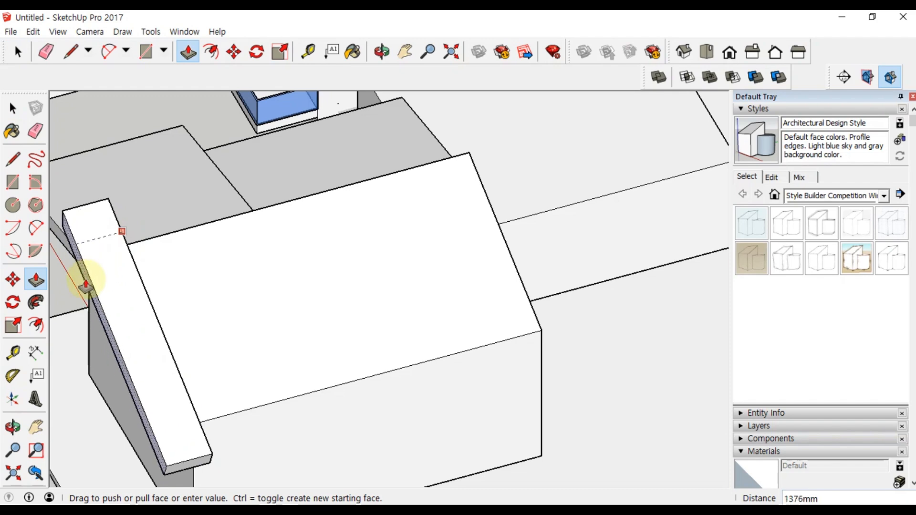
{"action": "left_click", "coordinate": [103, 293]}
{"action": "middle_click_drag", "start_coordinate": [180, 259], "coordinate": [419, 154]}
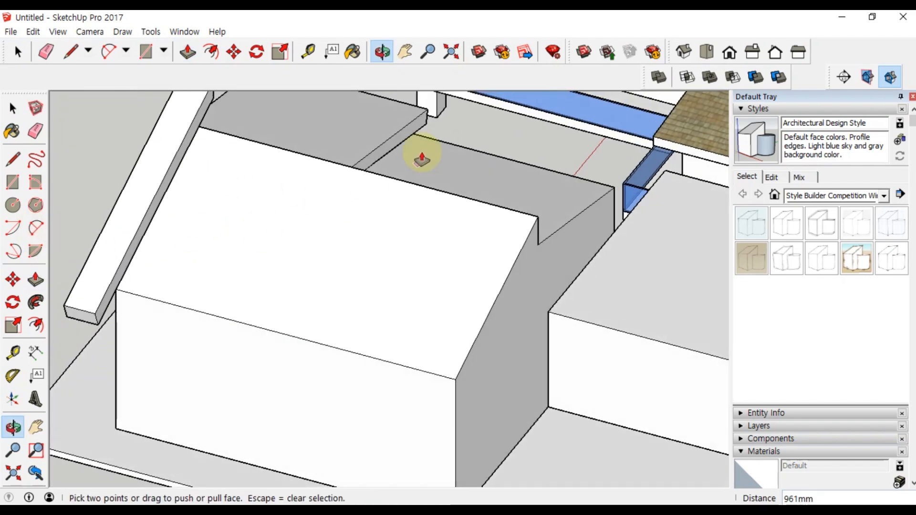
Extend the lower roof slab about 485 mm past the rear wall and pull the upper slab's rear face back about 11001 mm.
{"action": "key", "text": "space"}
{"action": "left_click", "coordinate": [401, 140]}
{"action": "key", "text": "p"}
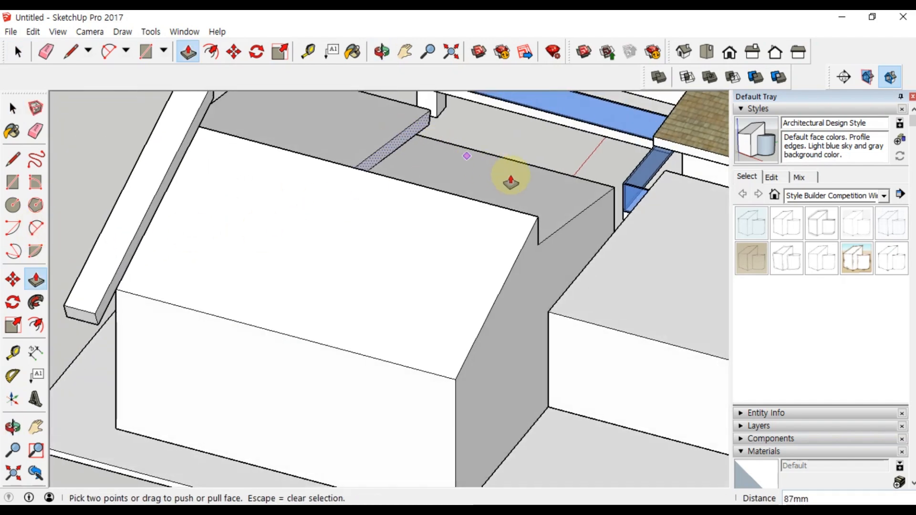
{"action": "left_click", "coordinate": [401, 145]}
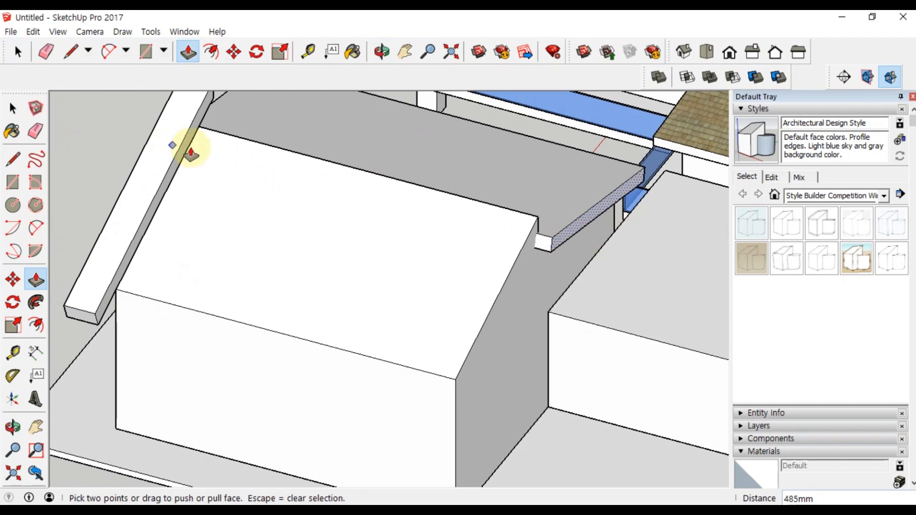
{"action": "left_click", "coordinate": [179, 160]}
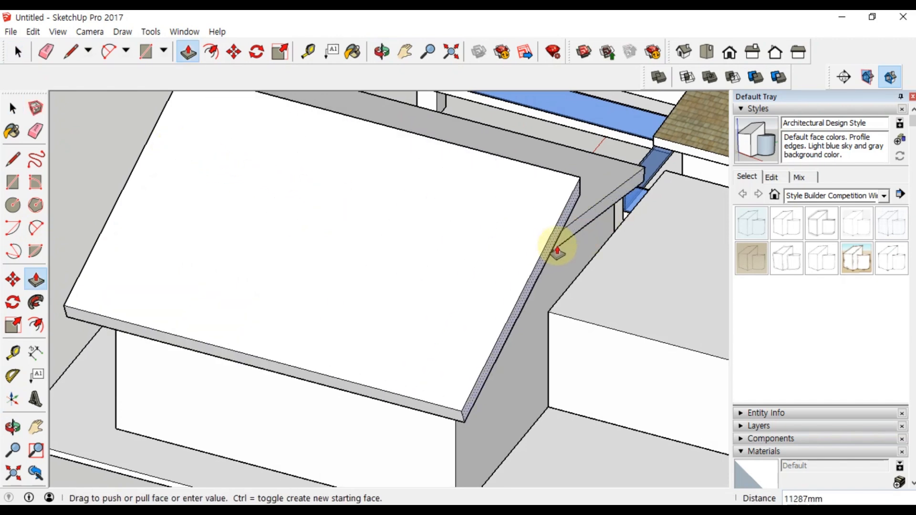
{"action": "left_click", "coordinate": [537, 247]}
Make the upper roof slab and the lower roof slab into two separate groups.
{"action": "middle_click_drag", "start_coordinate": [372, 256], "coordinate": [592, 206]}
{"action": "scroll", "coordinate": [236, 269], "scroll_direction": "down", "scroll_amount": 3}
{"action": "middle_click_drag", "start_coordinate": [236, 269], "coordinate": [389, 177]}
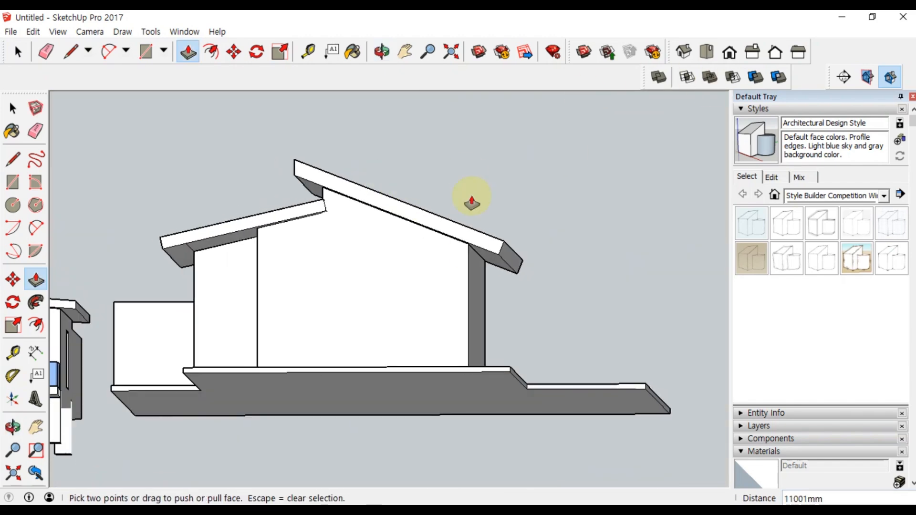
{"action": "key", "text": "space"}
{"action": "left_click", "coordinate": [506, 256]}
{"action": "right_click", "coordinate": [506, 256]}
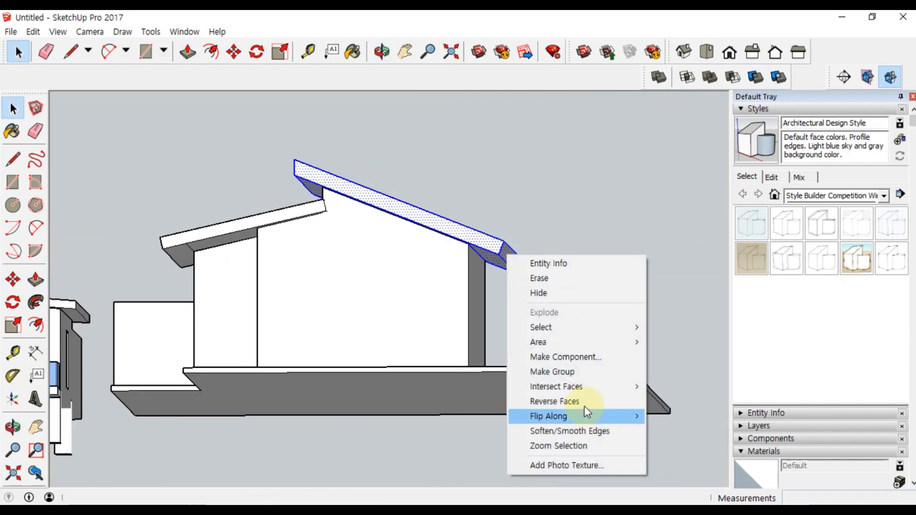
{"action": "left_click", "coordinate": [553, 372]}
{"action": "left_click", "coordinate": [225, 234]}
{"action": "right_click", "coordinate": [225, 234]}
{"action": "left_click", "coordinate": [271, 350]}
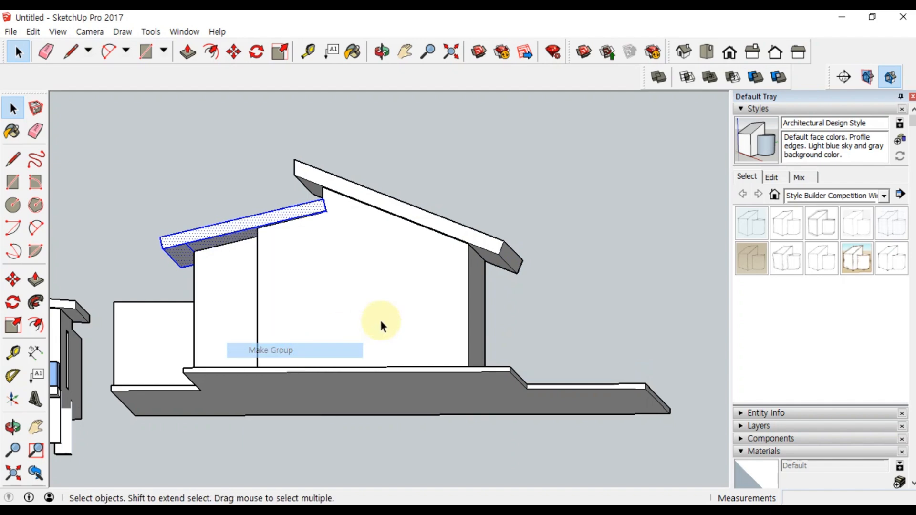
Compare the new model's grouped roofs with the reference house in front view.
{"action": "left_click", "coordinate": [729, 51]}
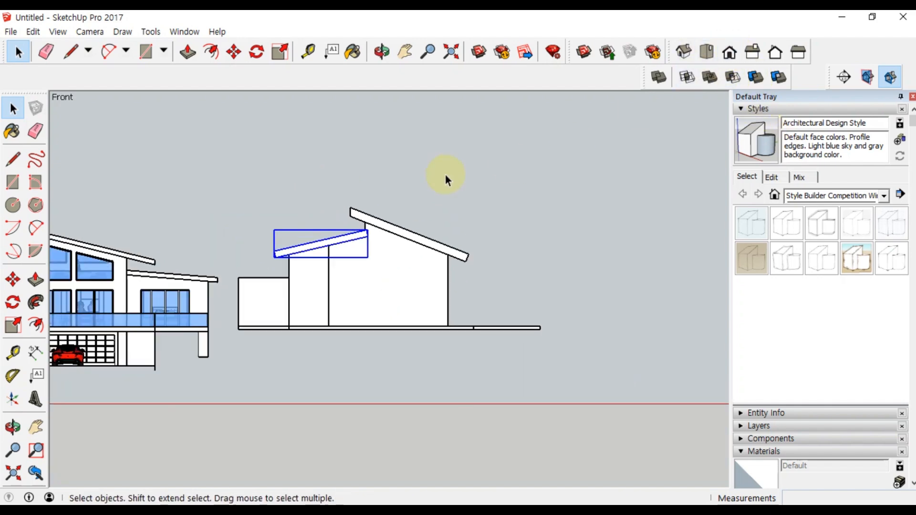
{"action": "scroll", "coordinate": [446, 178], "scroll_direction": "down", "scroll_amount": 1}
{"action": "middle_click_drag", "start_coordinate": [251, 265], "coordinate": [463, 280], "text": "shift"}
{"action": "left_click", "coordinate": [522, 187]}
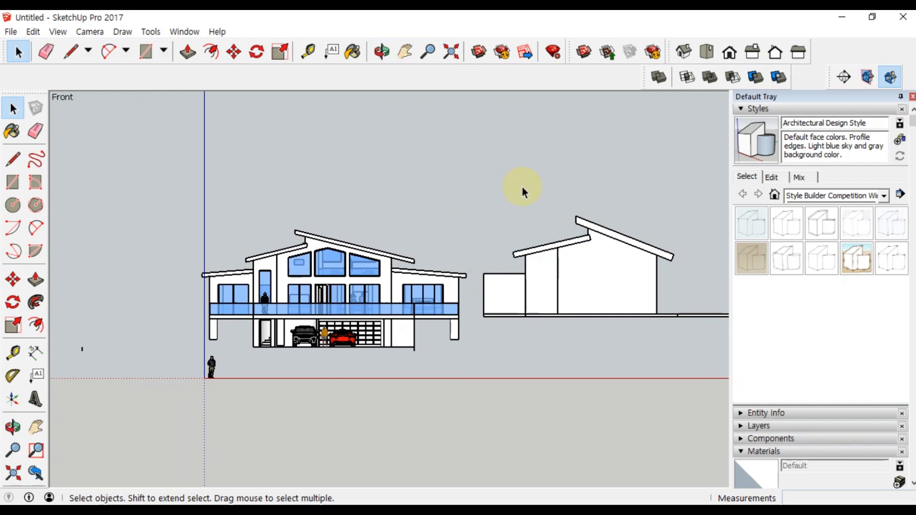
{"action": "scroll", "coordinate": [308, 299], "scroll_direction": "up", "scroll_amount": 5}
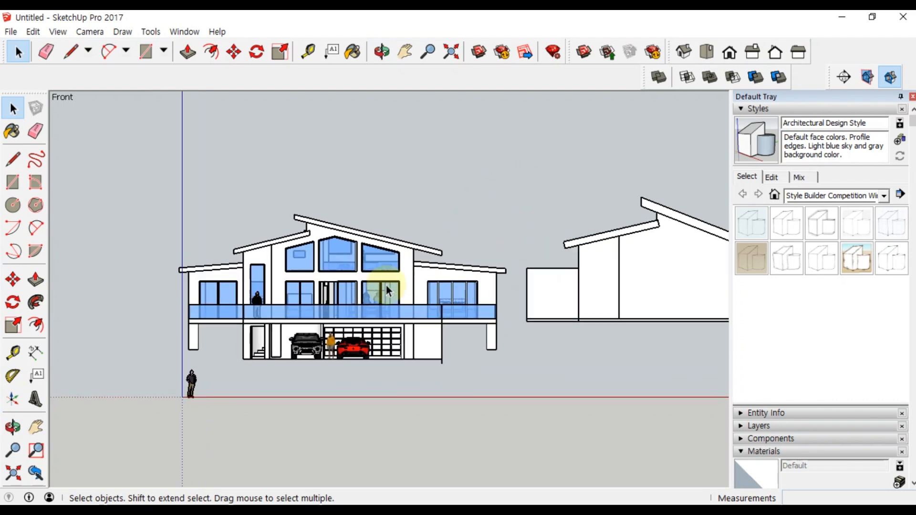